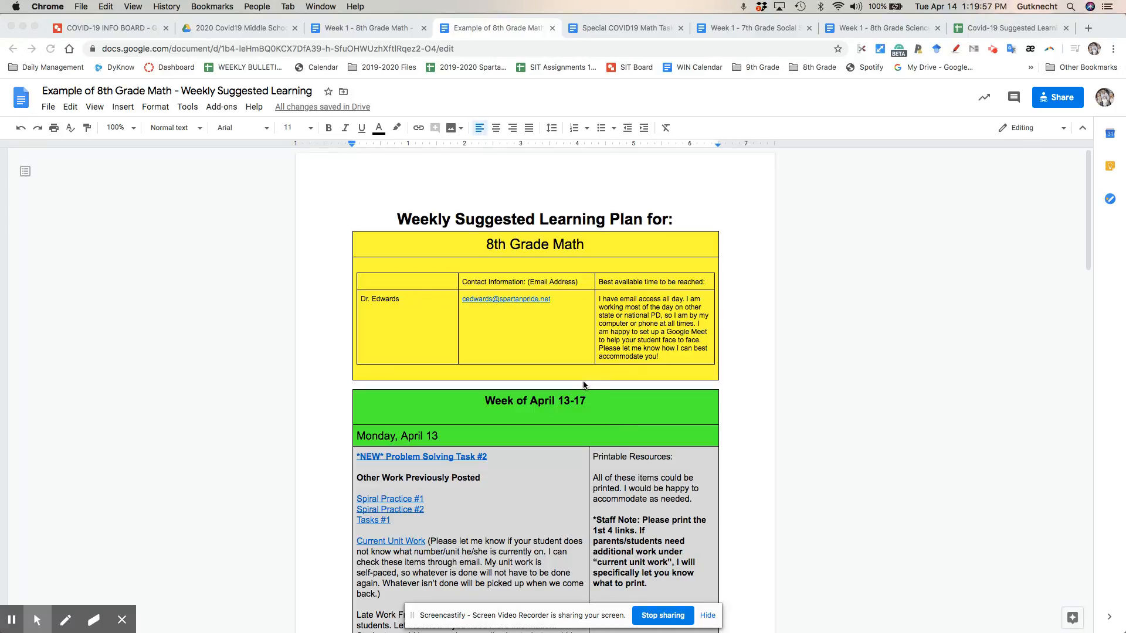
# Step: Open the linked *NEW* Problem Solving Task #2 document listed under Monday, April 13
pyautogui.scroll(-3, 583, 385)
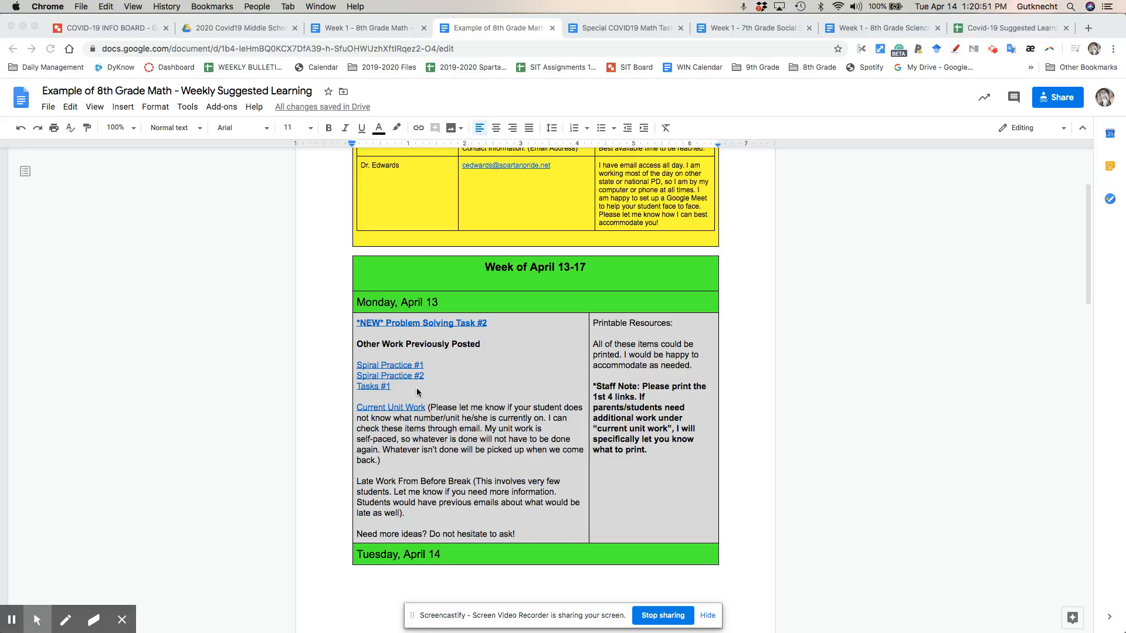
pyautogui.click(399, 324)
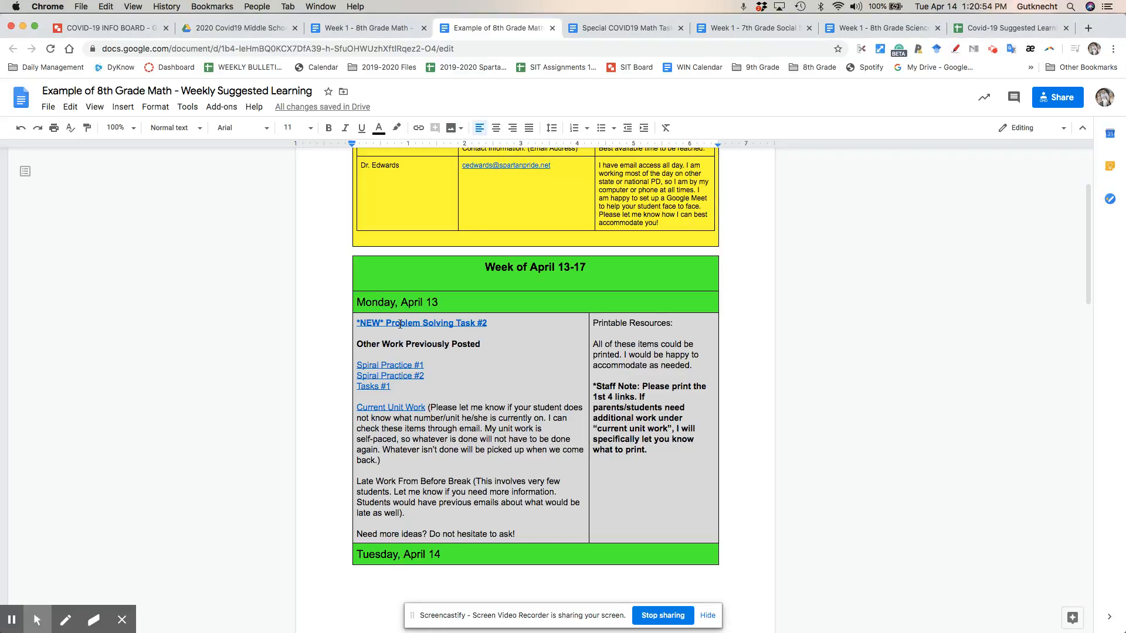
pyautogui.click(400, 324)
pyautogui.click(412, 345)
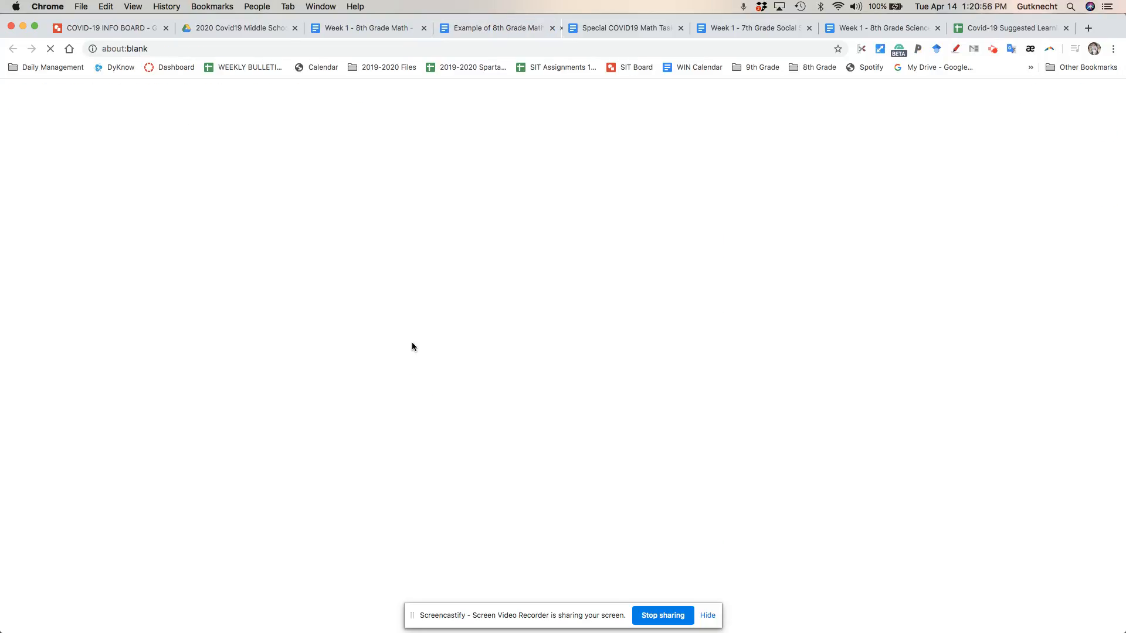
# Step: Return to the 8th Grade Math weekly plan and add the line "Task #2" after the Friday, April 17 table
pyautogui.click(442, 30)
pyautogui.scroll(-10, 431, 420)
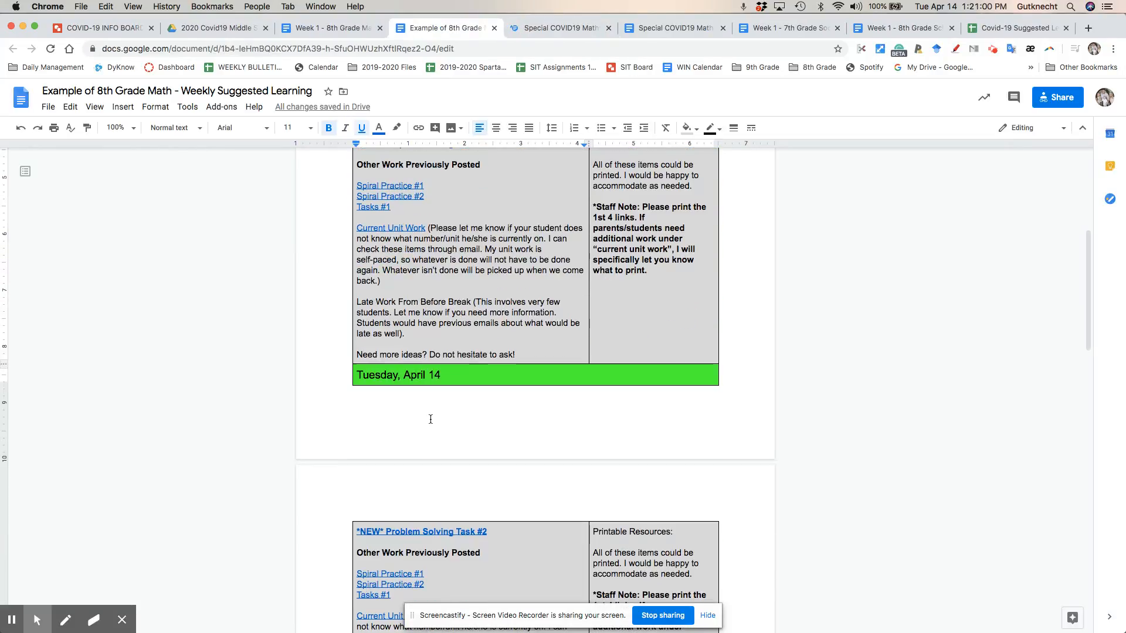
pyautogui.scroll(-10, 431, 419)
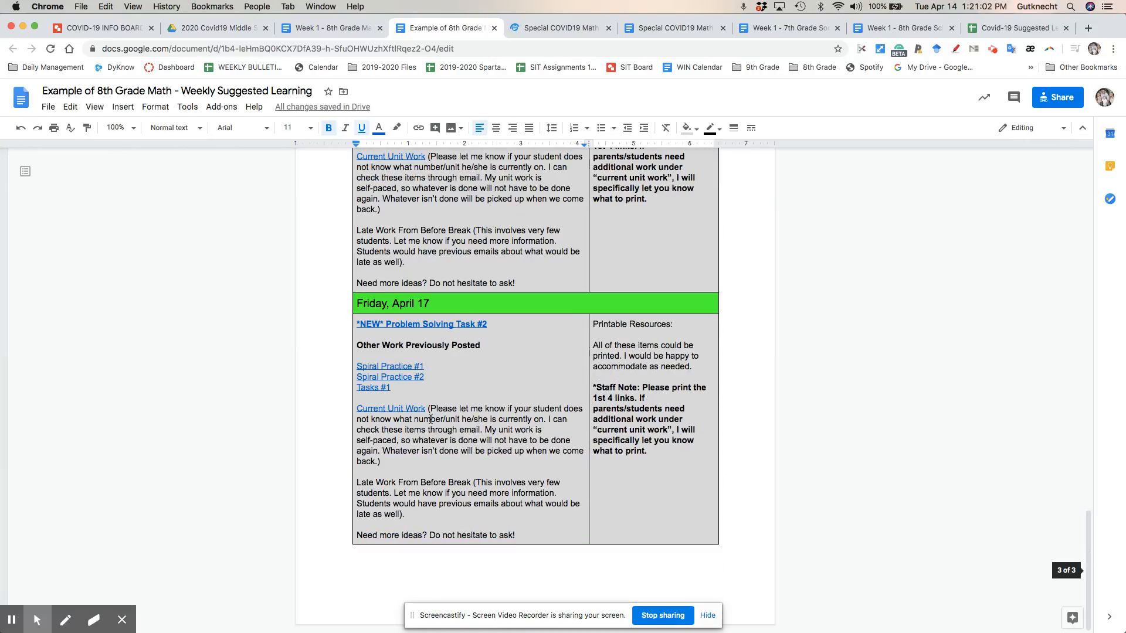
pyautogui.click(415, 560)
pyautogui.press('Return')
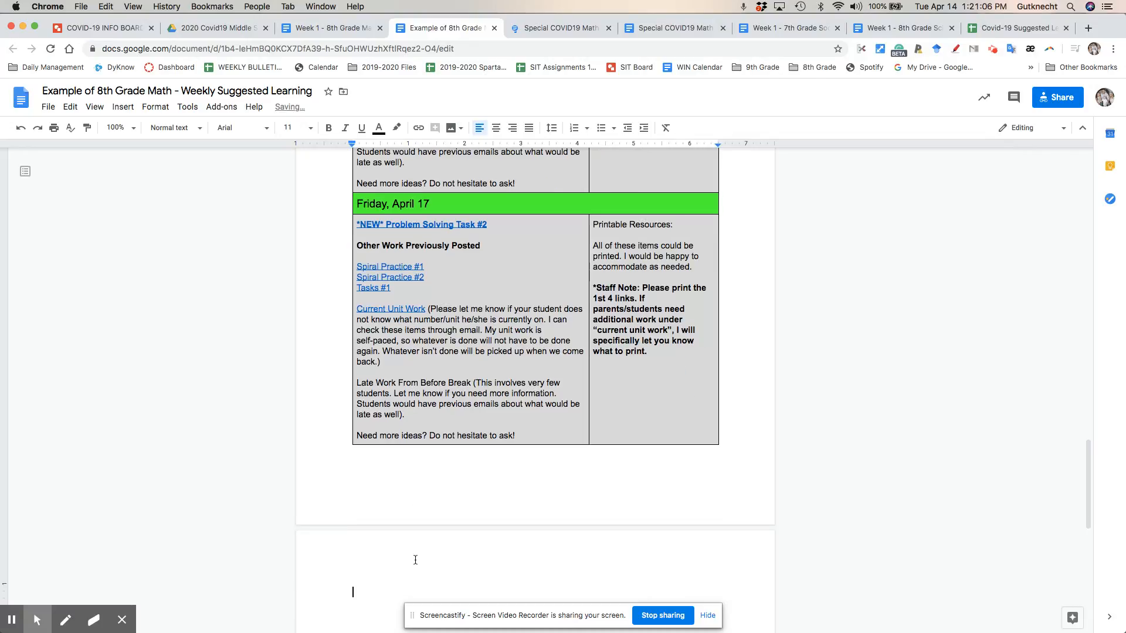
pyautogui.write('Task #2')
# Step: Format the "Task #2" line as Heading 1
pyautogui.tripleClick(364, 591)
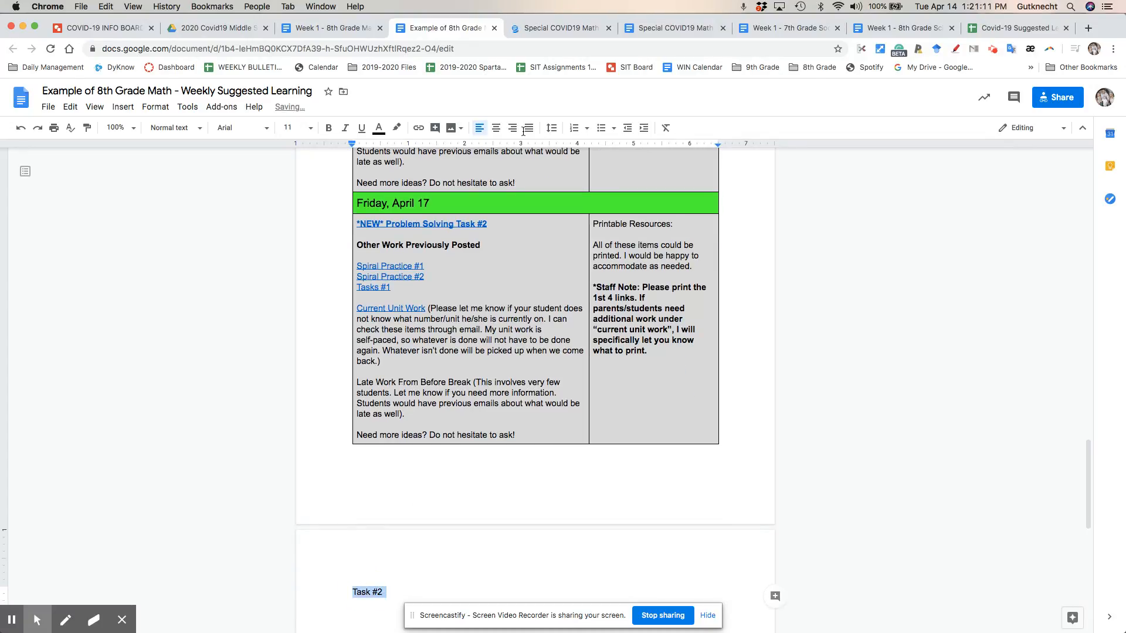
pyautogui.click(193, 132)
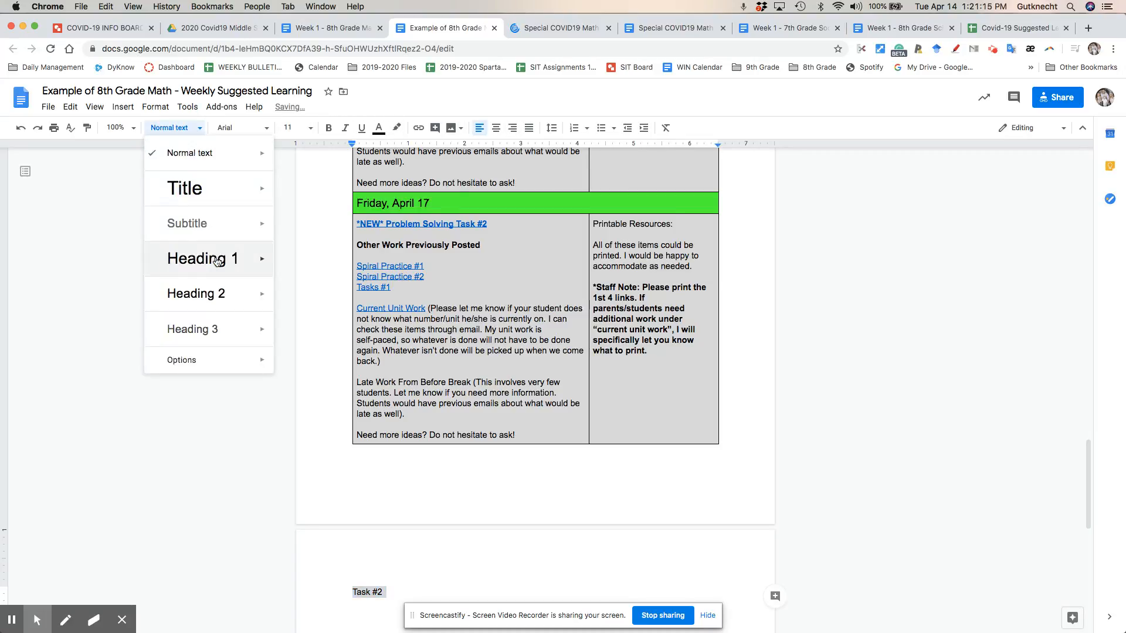
pyautogui.click(446, 565)
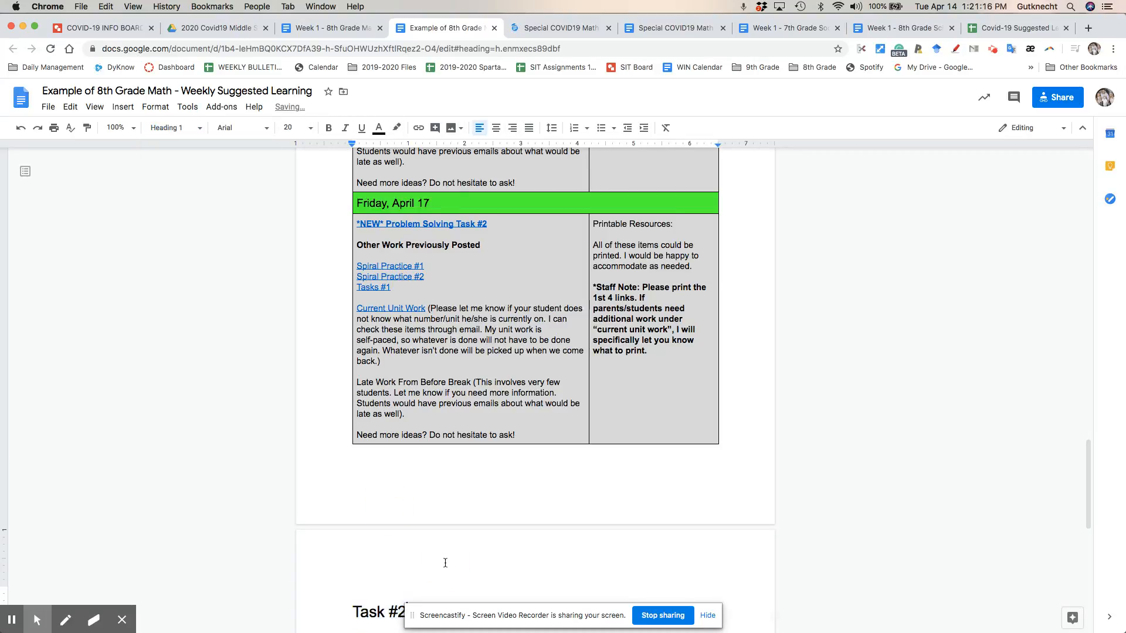
# Step: Add the lines "Spiral Practice #1" and "Spiral Practice #2" below the Task #2 heading
pyautogui.scroll(-4, 445, 563)
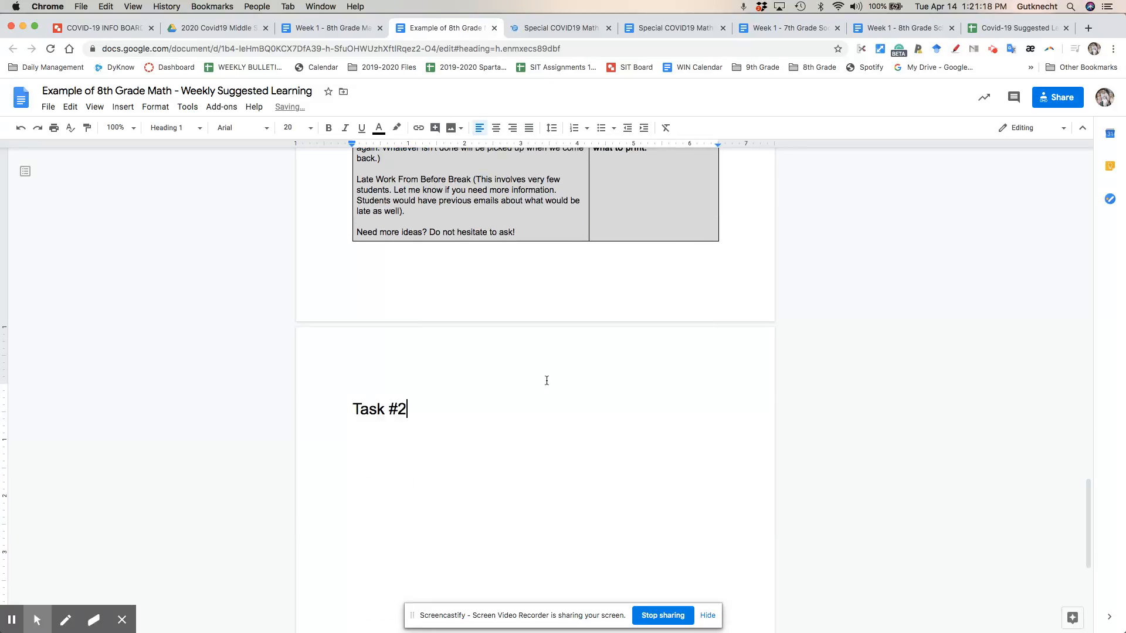
pyautogui.scroll(15, 422, 211)
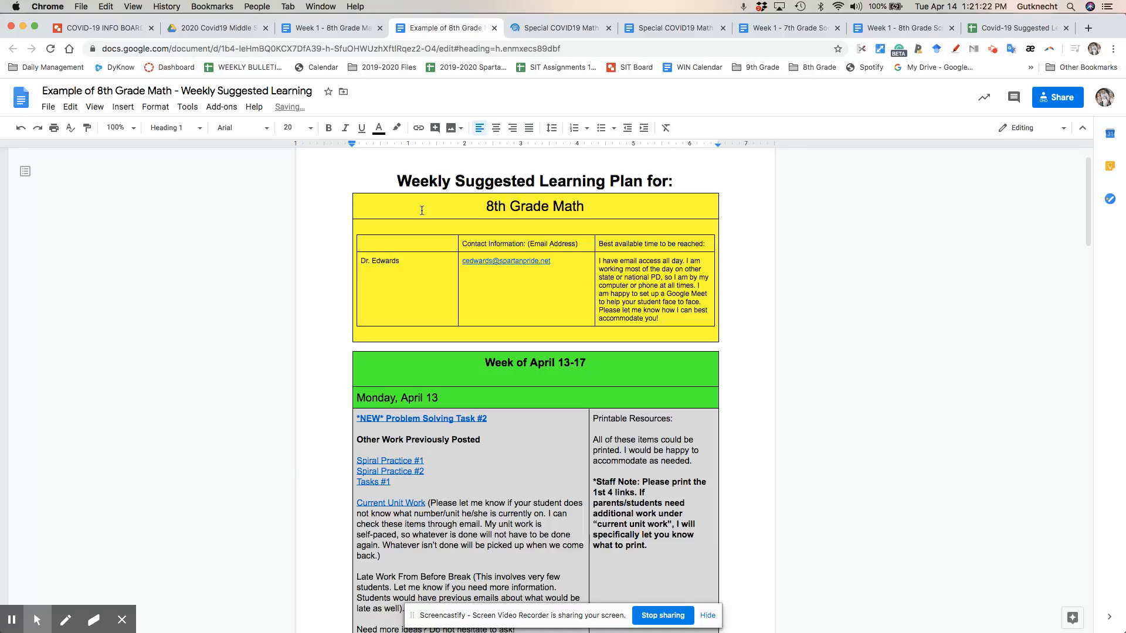
pyautogui.scroll(-15, 422, 211)
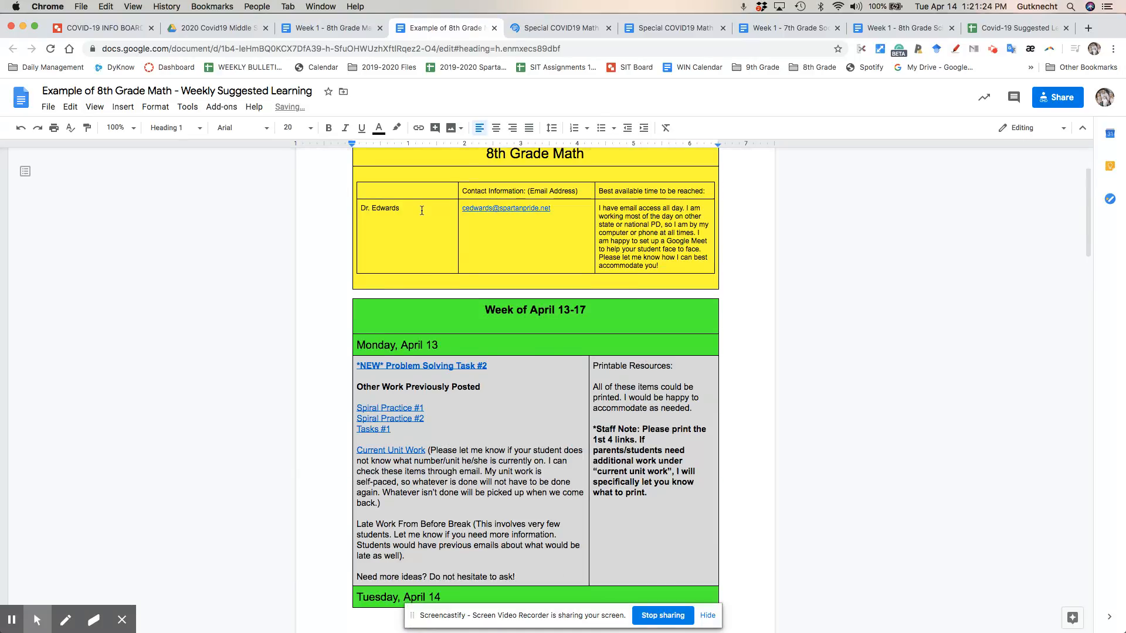
pyautogui.scroll(-12, 422, 210)
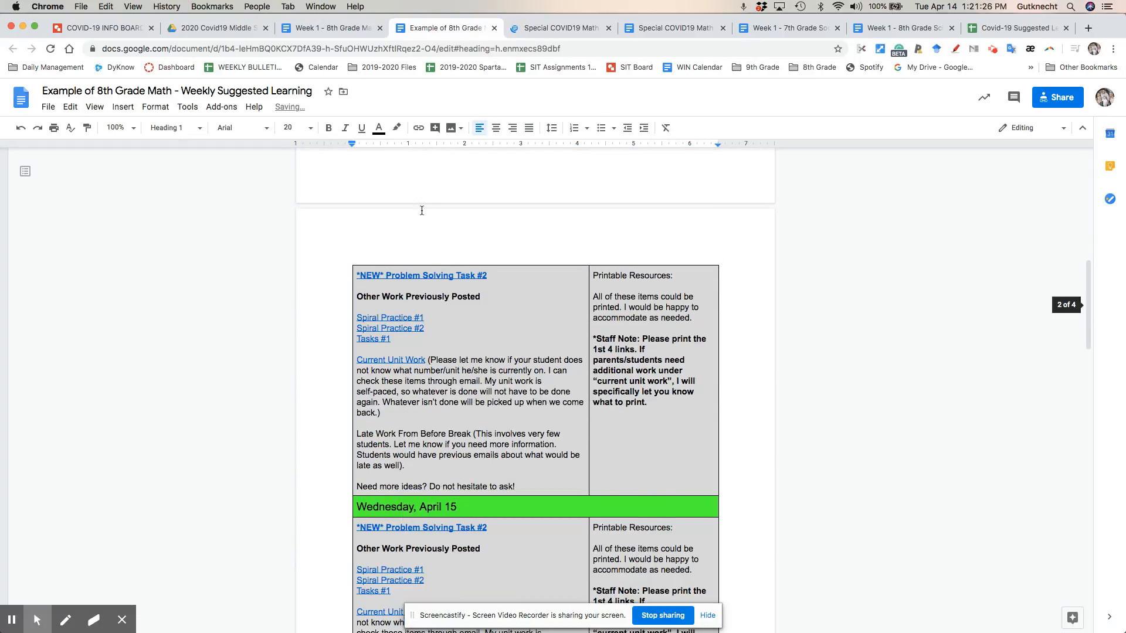
pyautogui.scroll(-12, 421, 210)
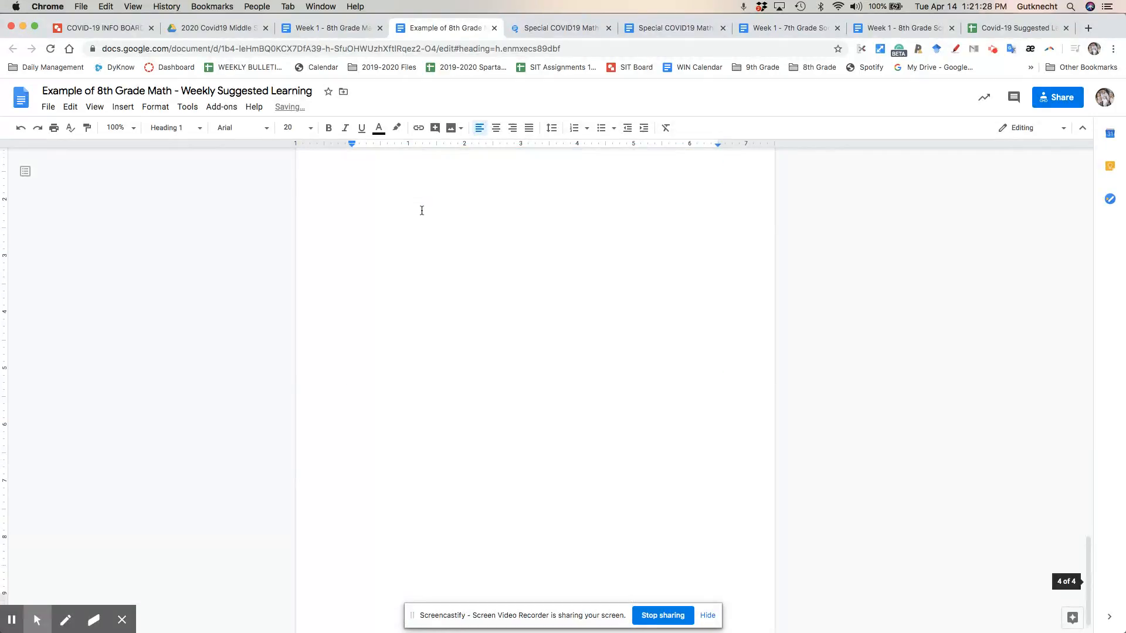
pyautogui.scroll(6, 426, 298)
pyautogui.press('Return')
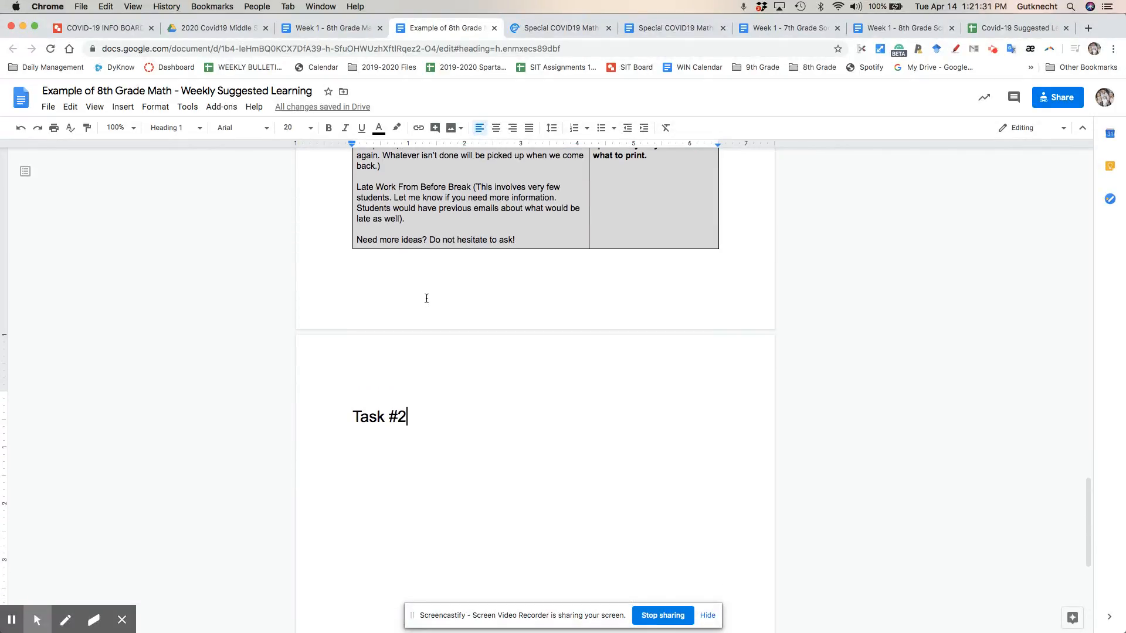
pyautogui.write('Spria')
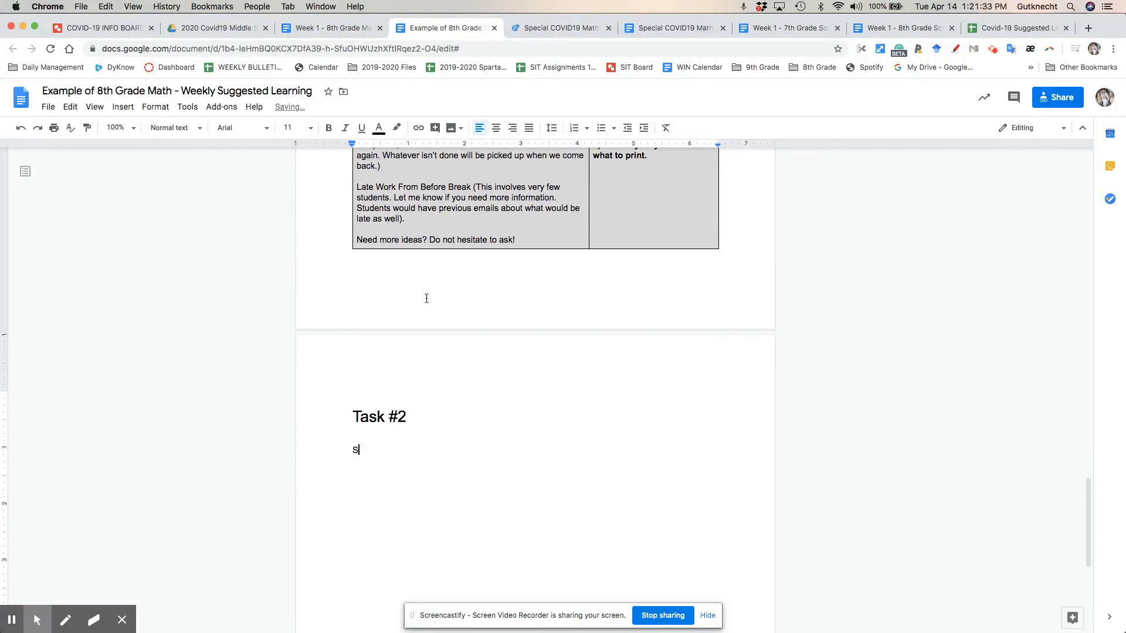
pyautogui.press('BackSpace')
pyautogui.press('BackSpace')
pyautogui.press('BackSpace')
pyautogui.press('BackSpace')
pyautogui.press('BackSpace')
pyautogui.write('iral Practice #1')
pyautogui.press('Return')
pyautogui.write('Spriaal Practice #2')
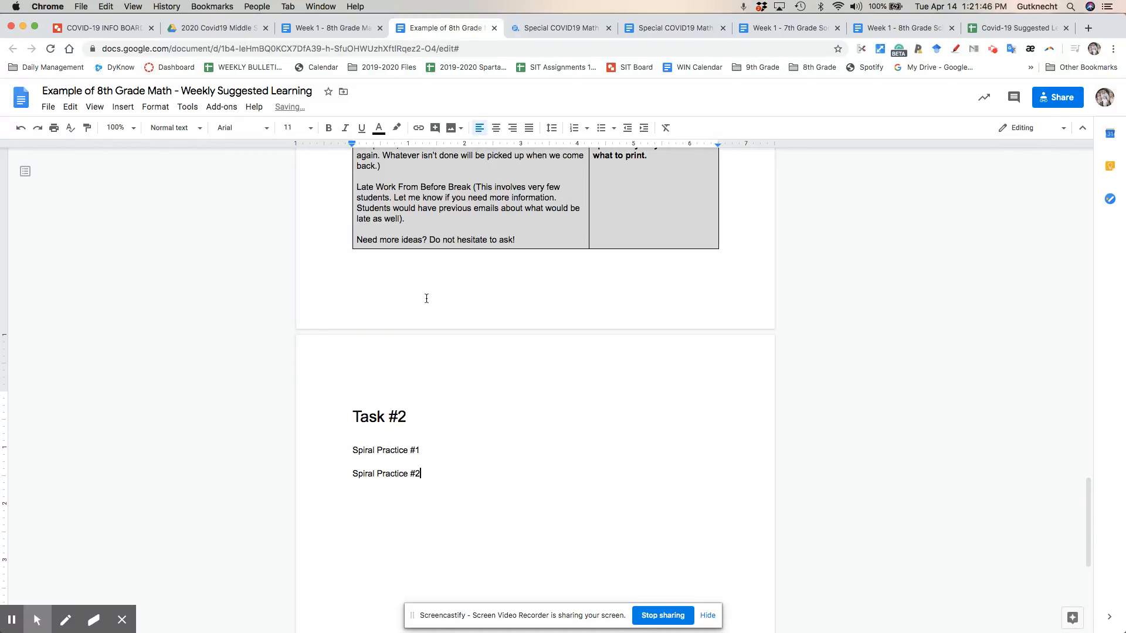
# Step: Add the line "Tasks #1" below Spiral Practice #2
pyautogui.scroll(3, 426, 298)
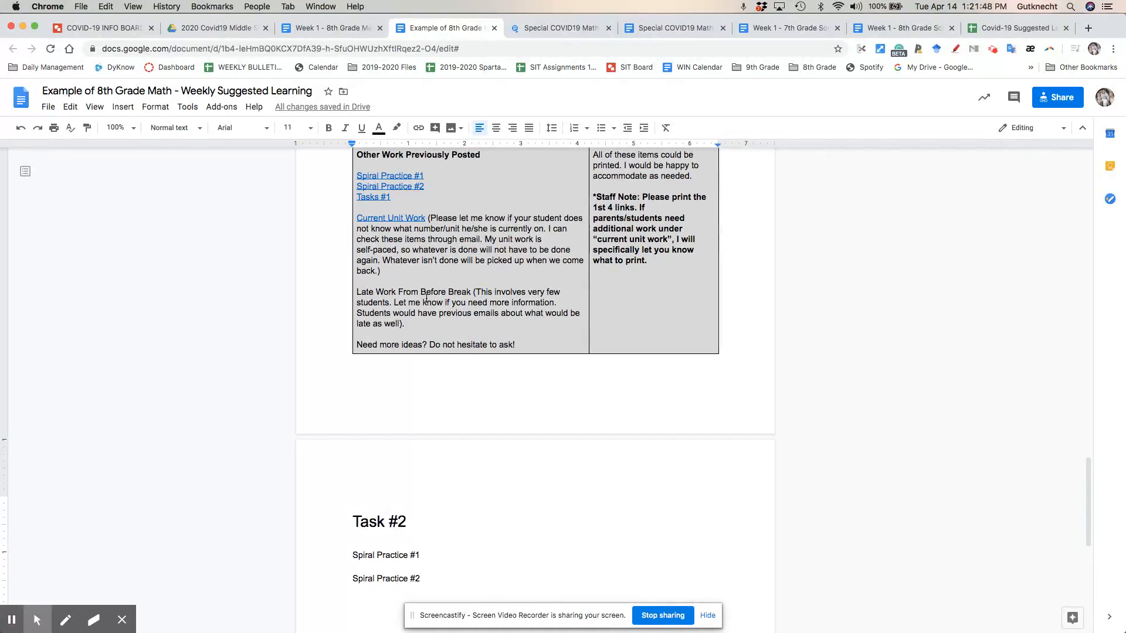
pyautogui.press('Return')
pyautogui.write('Task')
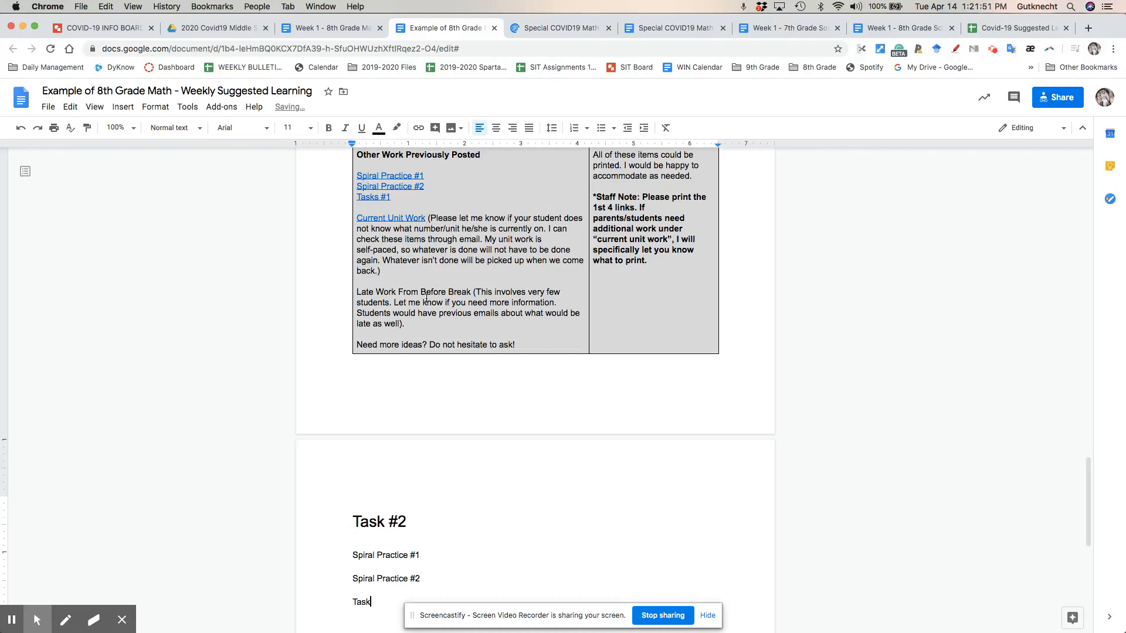
pyautogui.write('s #1')
# Step: Extend the Task #2 heading so it reads "*New* Problem Solving Task #2"
pyautogui.scroll(2, 367, 452)
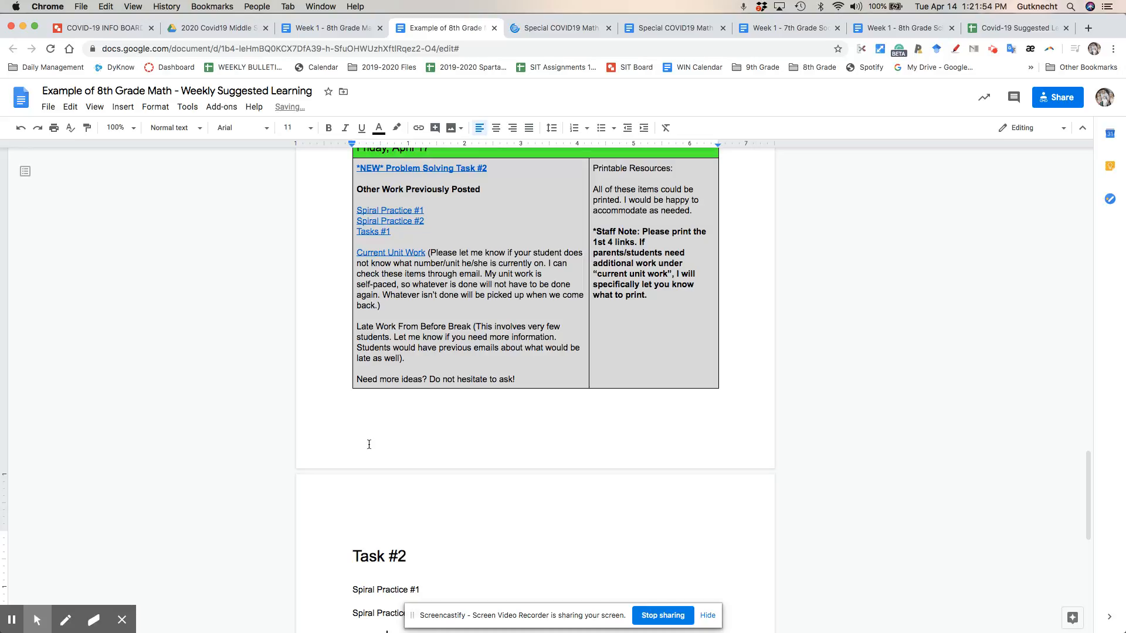
pyautogui.click(353, 556)
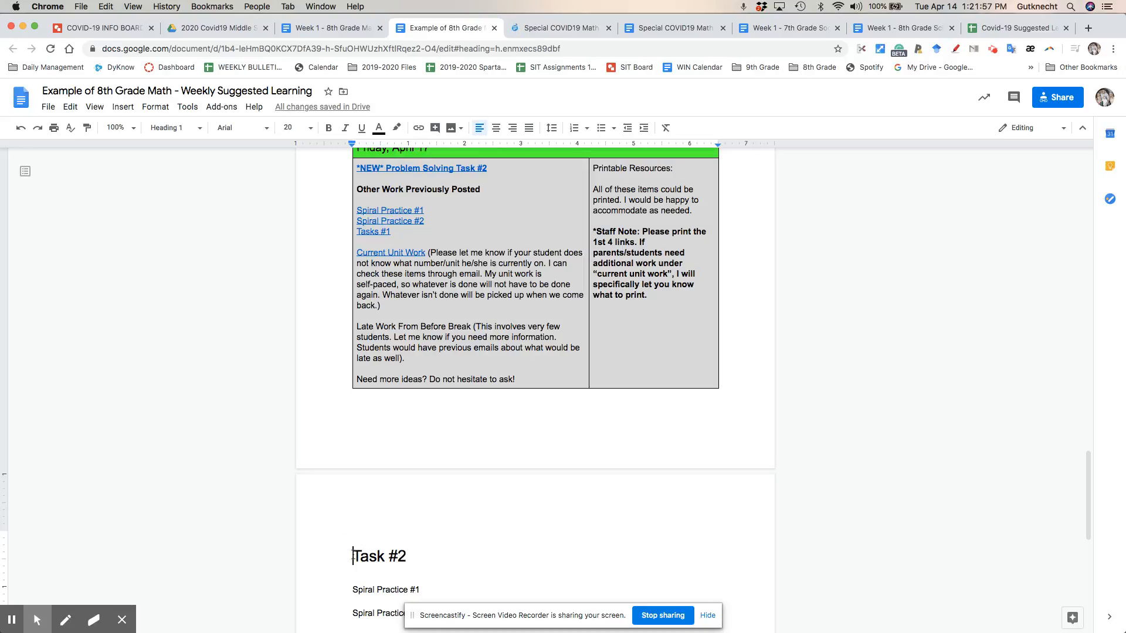
pyautogui.write('*New')
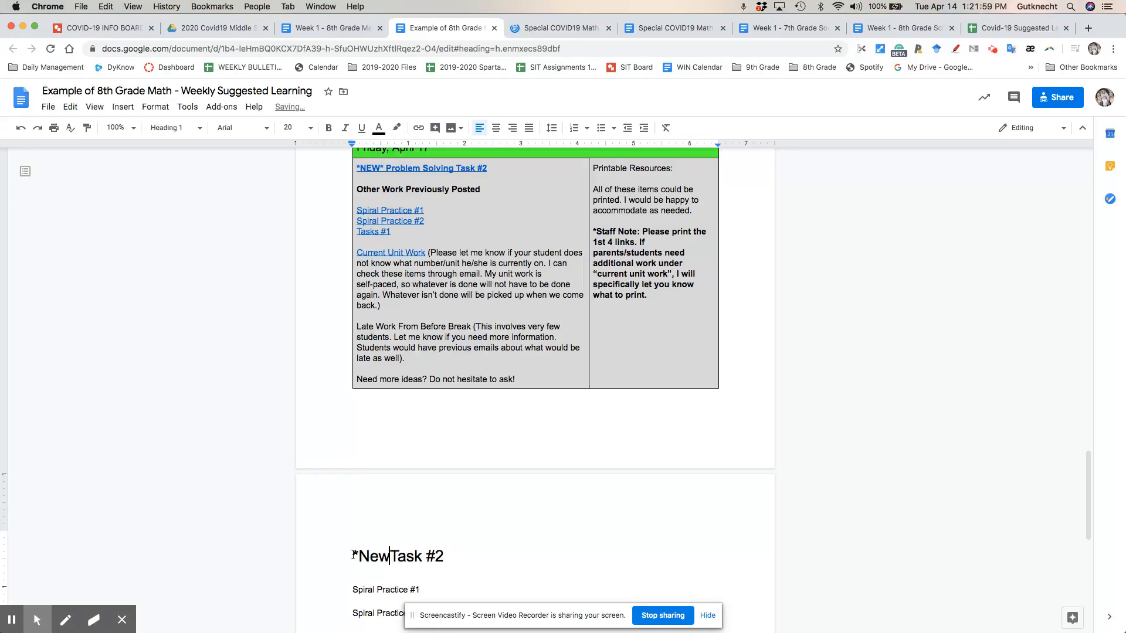
pyautogui.write('*')
pyautogui.write(' Problem ')
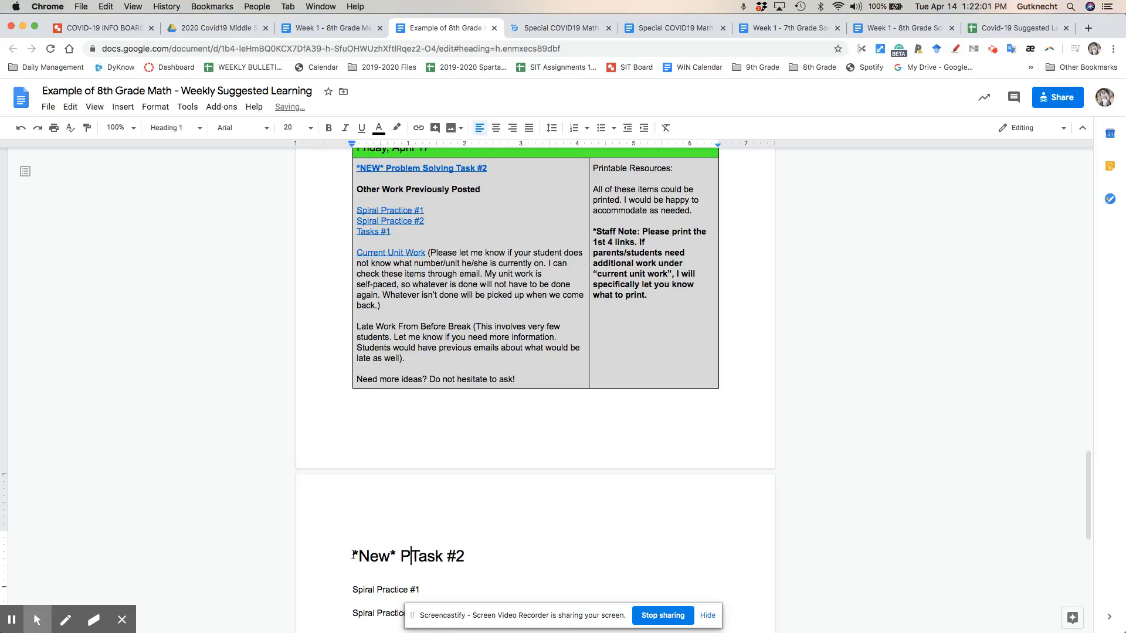
pyautogui.write('Solving')
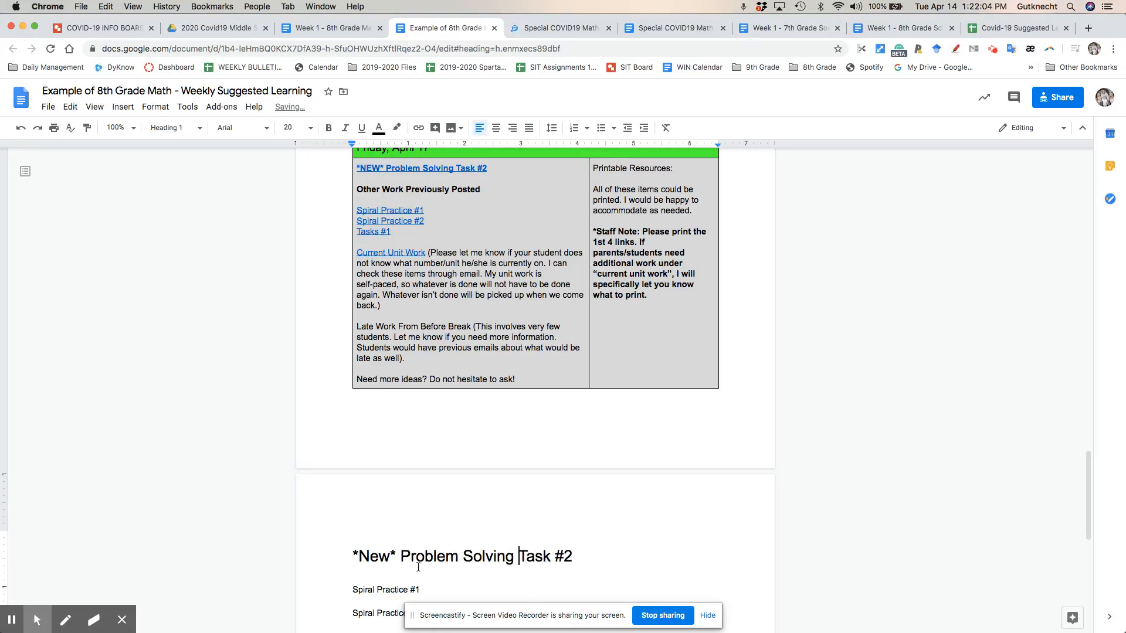
# Step: Format the Spiral Practice #1, Spiral Practice #2 and Tasks #1 lines as Heading 1
pyautogui.scroll(-2, 381, 557)
pyautogui.tripleClick(391, 466)
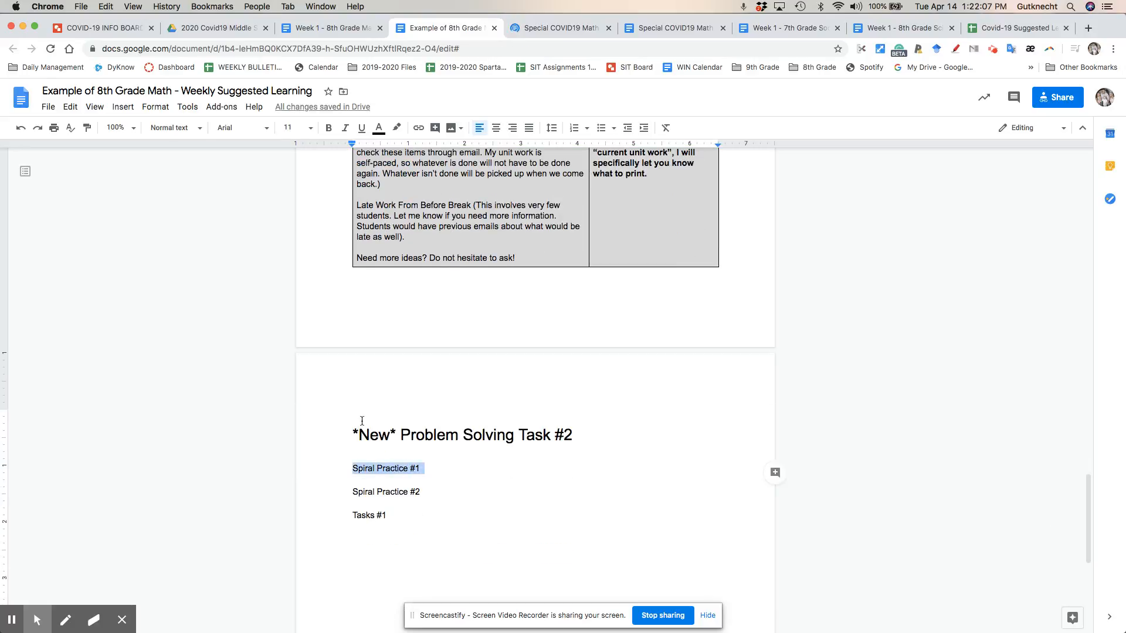
pyautogui.click(160, 128)
pyautogui.click(210, 258)
pyautogui.click(391, 523)
pyautogui.tripleClick(391, 523)
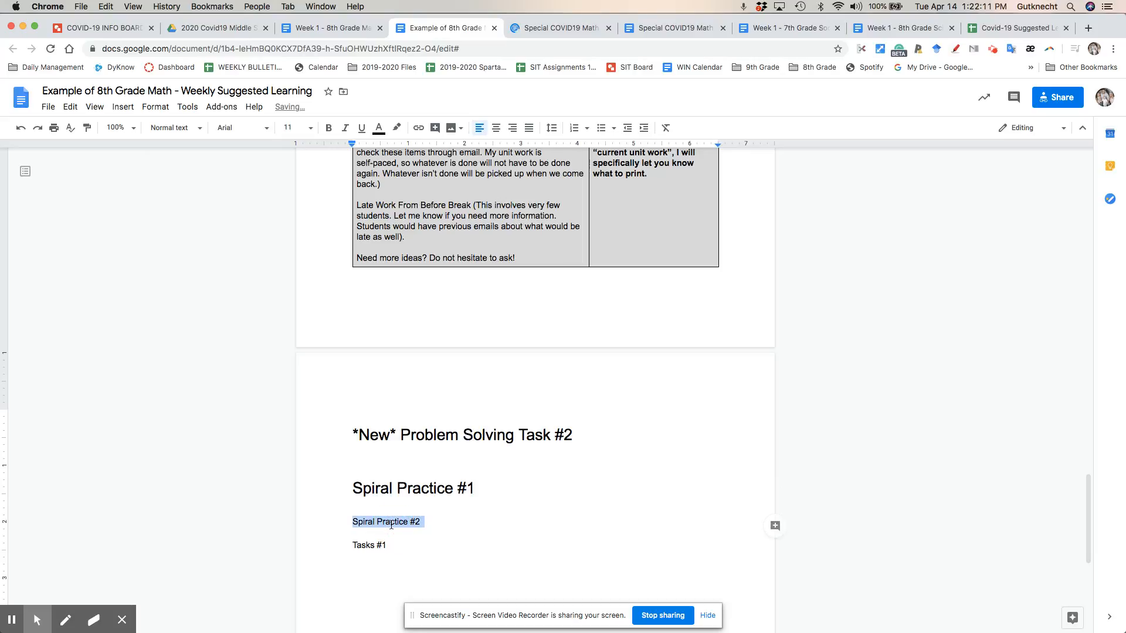
pyautogui.click(176, 128)
pyautogui.click(199, 263)
pyautogui.tripleClick(370, 575)
pyautogui.click(168, 128)
pyautogui.click(188, 260)
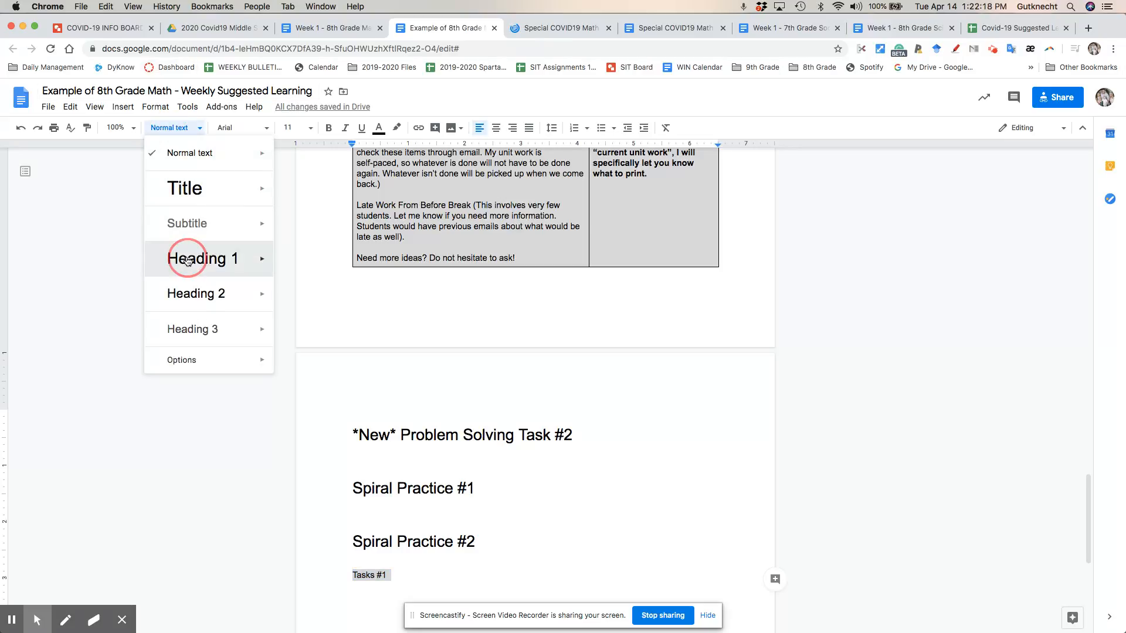
# Step: In the Special COVID19 Math Task 8th Grade #2 document, copy everything from the highlighted introduction through the handwritten example photo
pyautogui.click(557, 25)
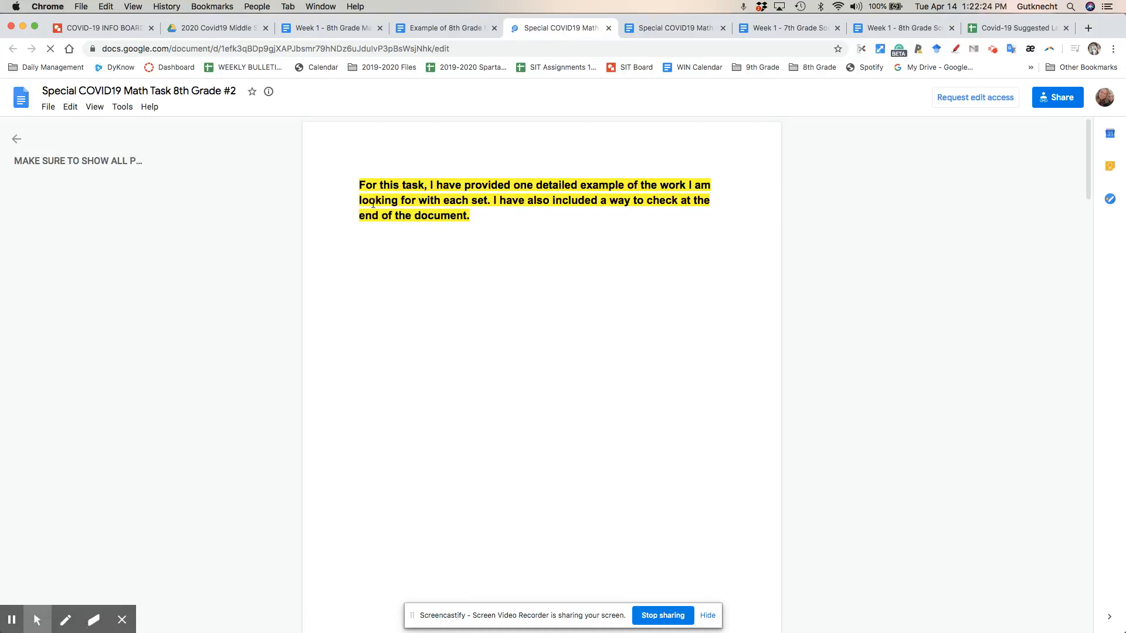
pyautogui.keyDown('shift'); pyautogui.click(423, 255); pyautogui.keyUp('shift')
pyautogui.moveTo(446, 366); pyautogui.dragTo(560, 537)
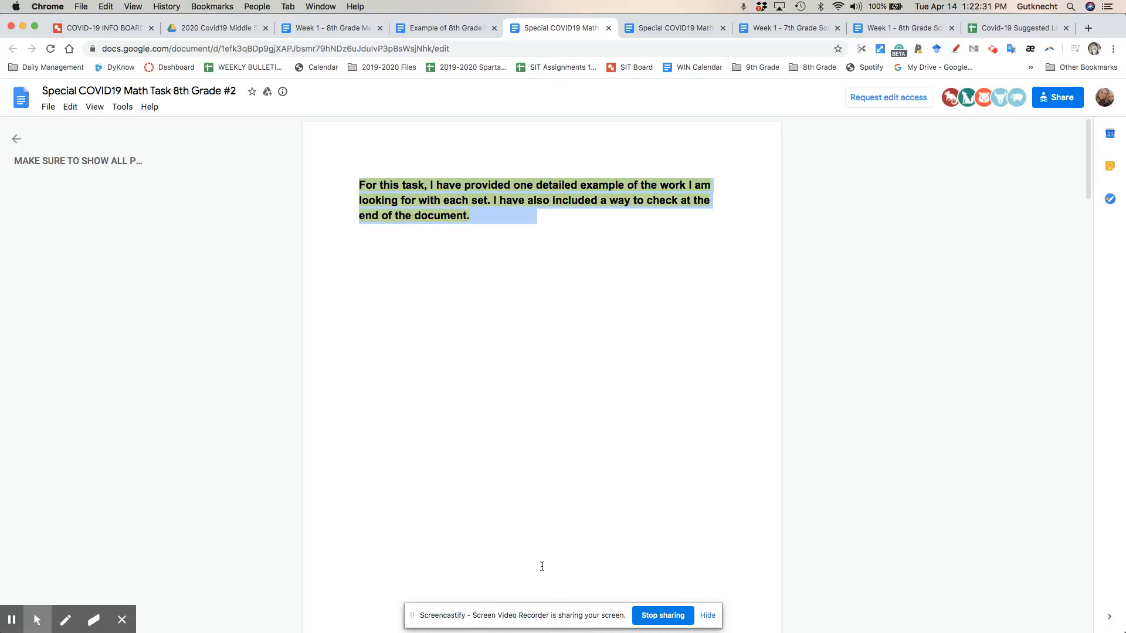
pyautogui.scroll(-20, 542, 566)
pyautogui.scroll(8, 541, 567)
pyautogui.scroll(5, 542, 567)
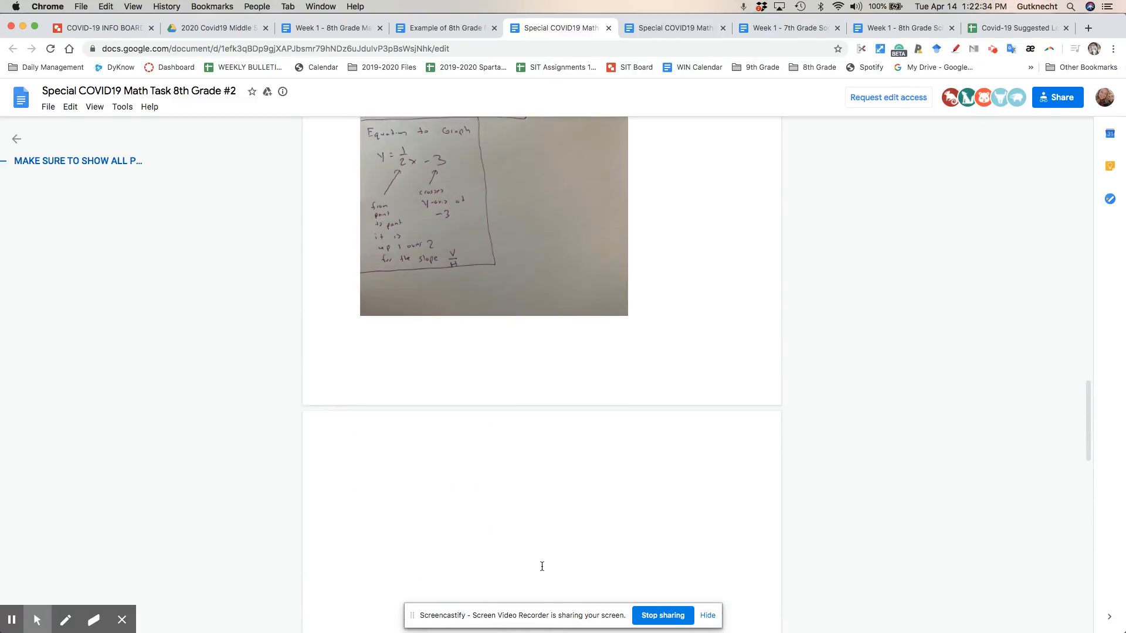
pyautogui.doubleClick(670, 441)
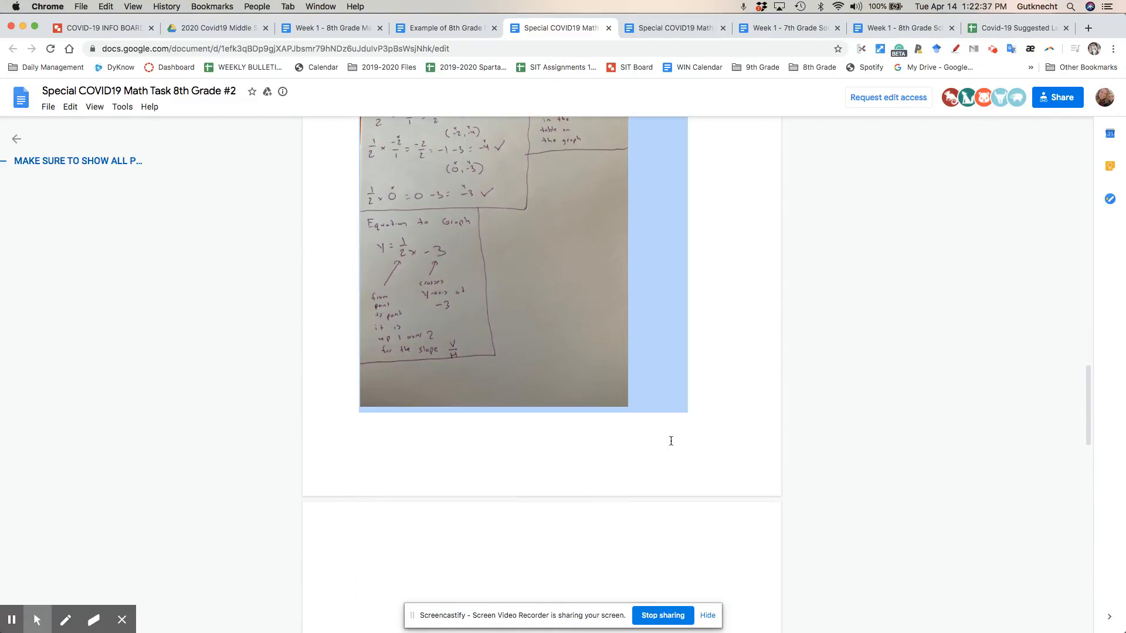
# Step: Paste the copied task content into the weekly plan beneath the *New* Problem Solving Task #2 heading and look it over
pyautogui.click(456, 27)
pyautogui.click(397, 453)
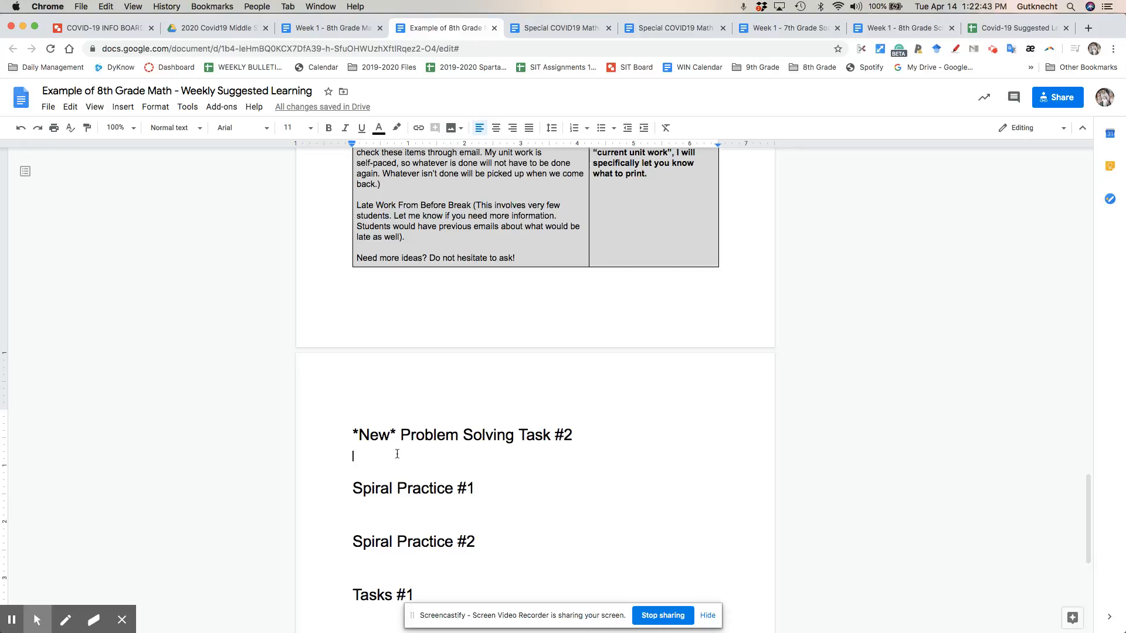
pyautogui.press('super+v')
pyautogui.scroll(9, 463, 370)
pyautogui.scroll(15, 463, 370)
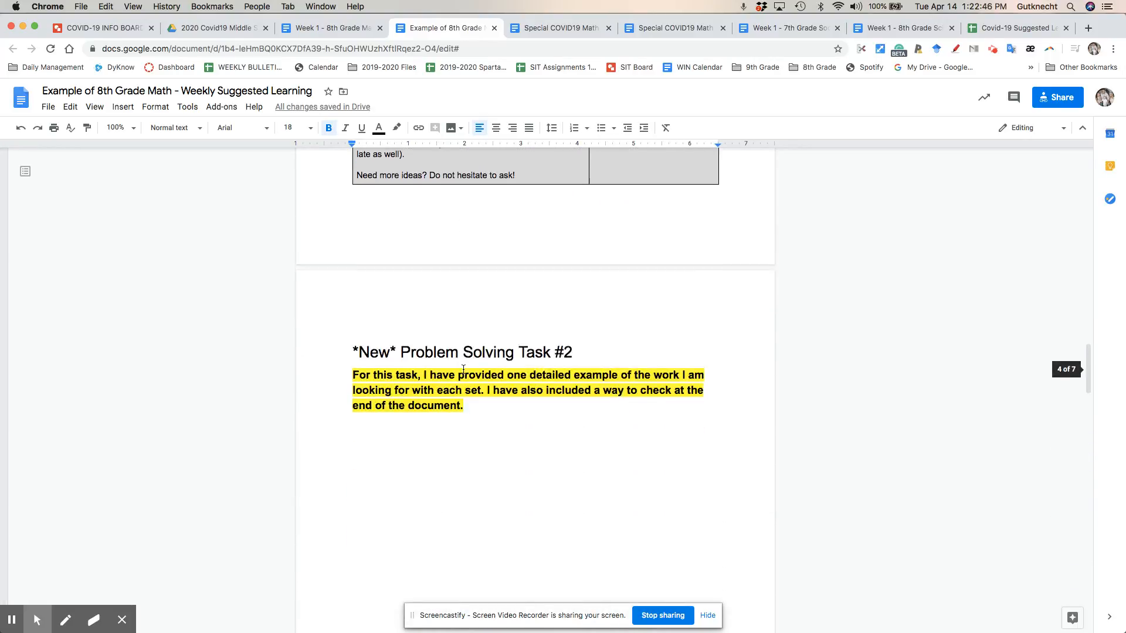
pyautogui.scroll(-15, 463, 369)
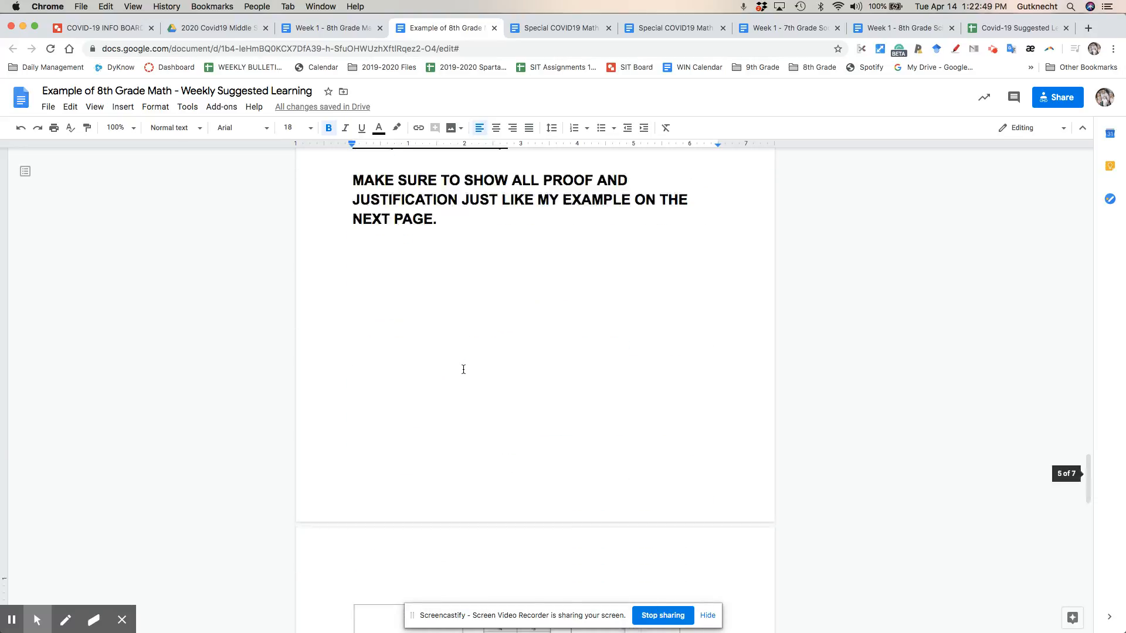
pyautogui.scroll(-7, 463, 369)
# Step: Open the Answers to Check link in the Special COVID19 Math Task 8th Grade #2 document and look through the linked PDF
pyautogui.click(543, 31)
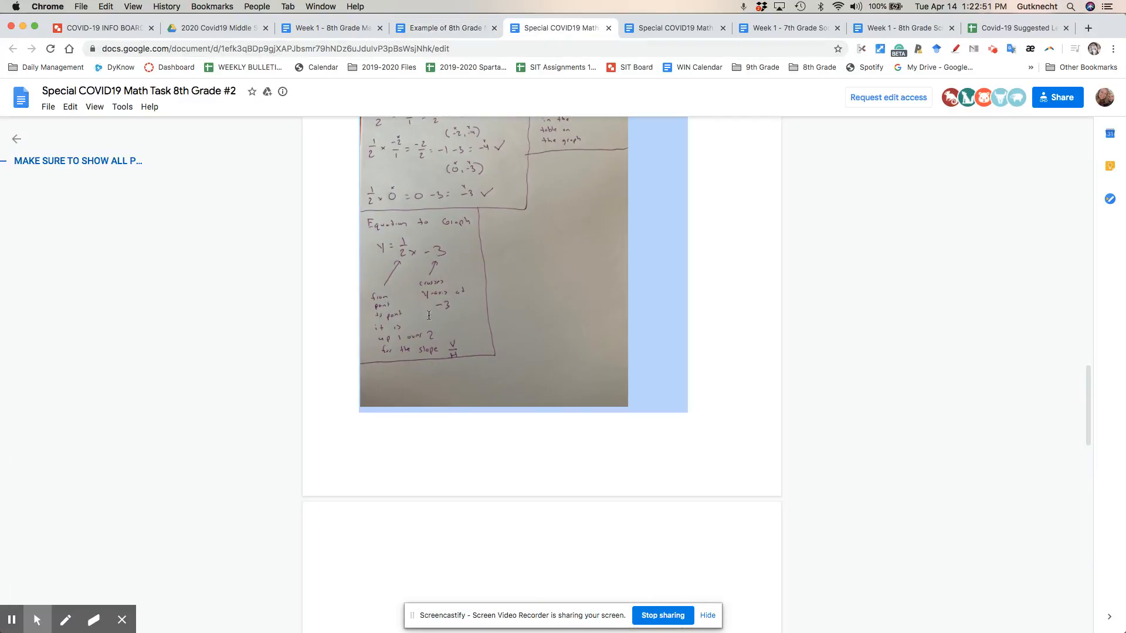
pyautogui.scroll(-5, 402, 411)
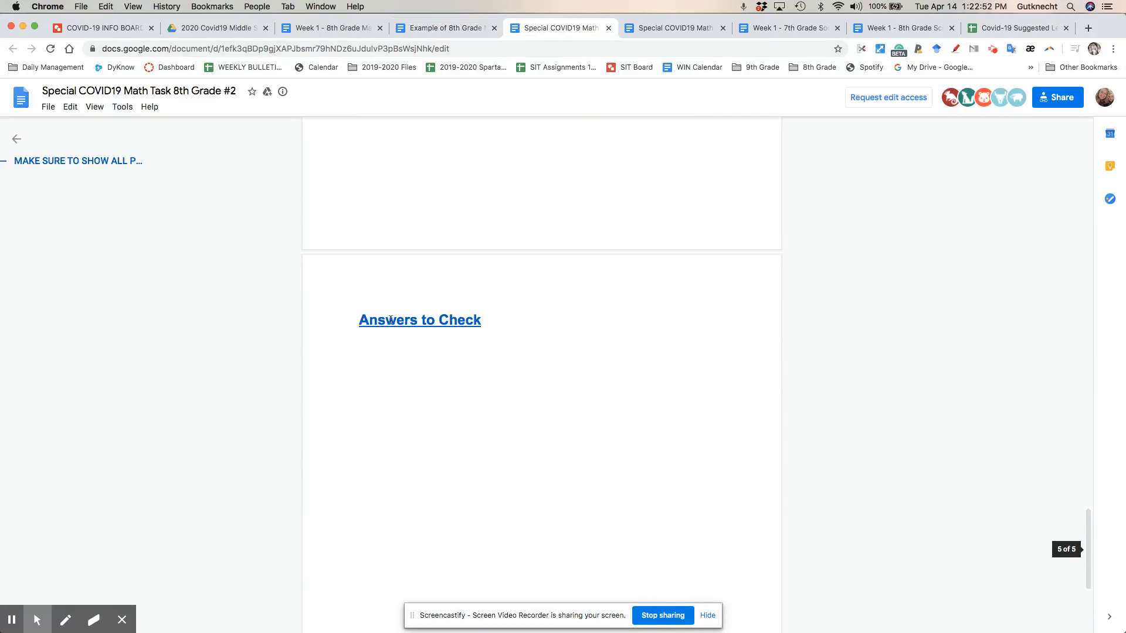
pyautogui.click(387, 319)
pyautogui.click(399, 344)
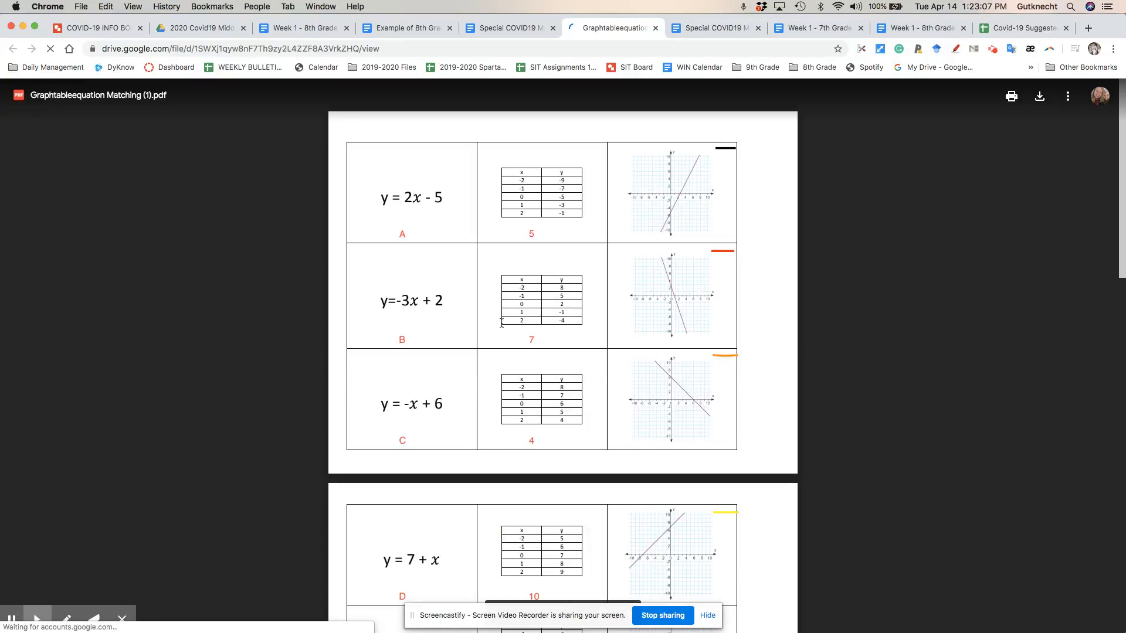
pyautogui.scroll(-15, 501, 322)
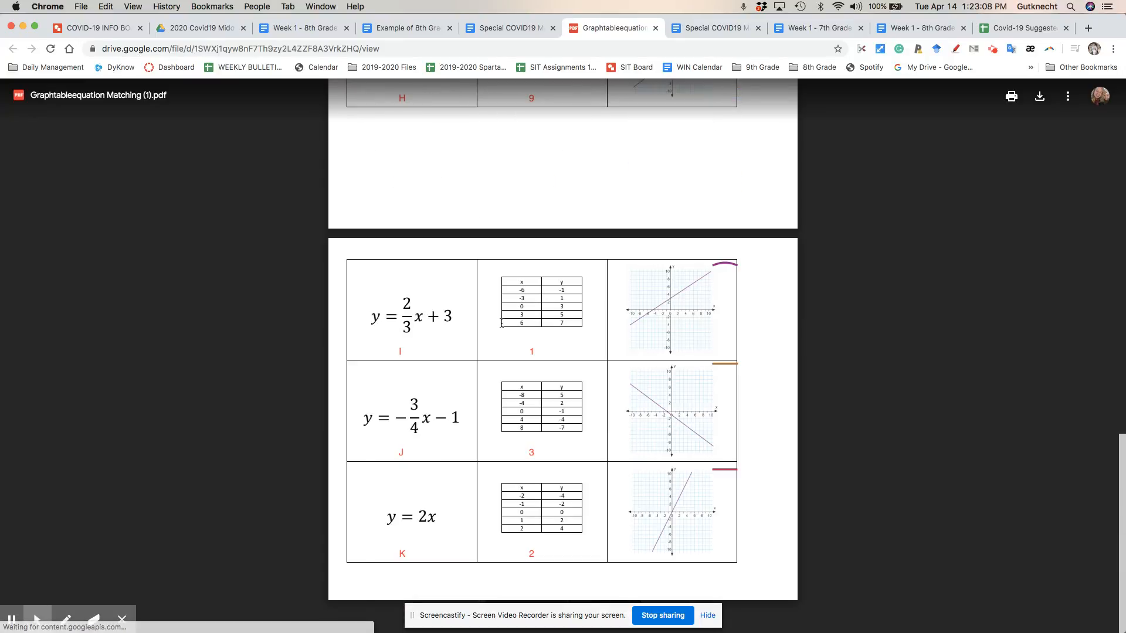
pyautogui.scroll(7, 502, 322)
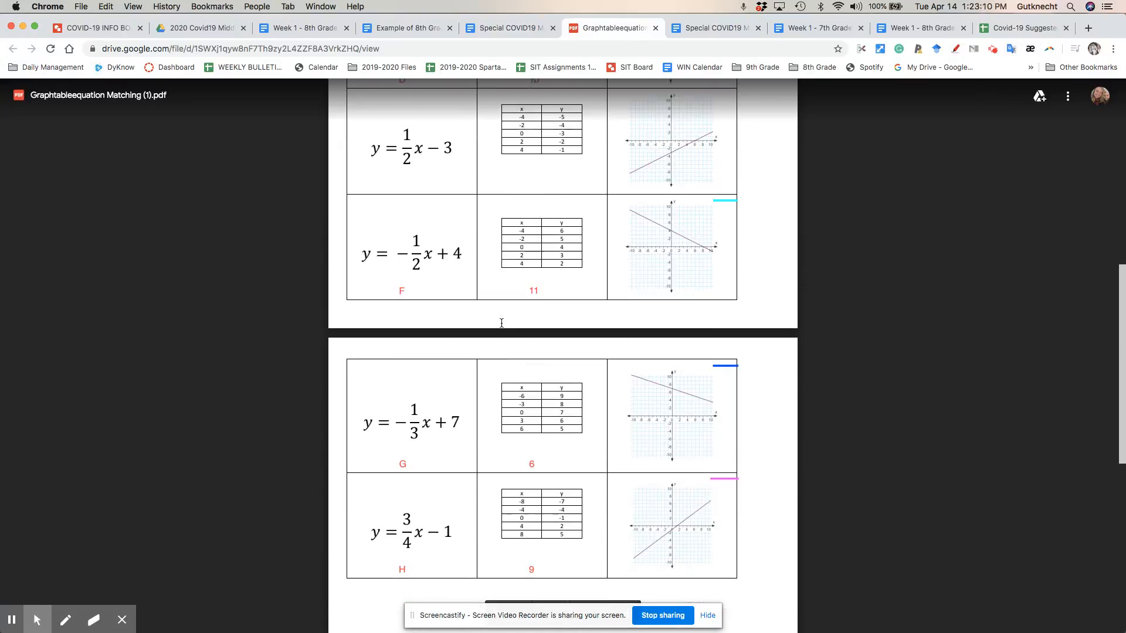
pyautogui.scroll(8, 502, 323)
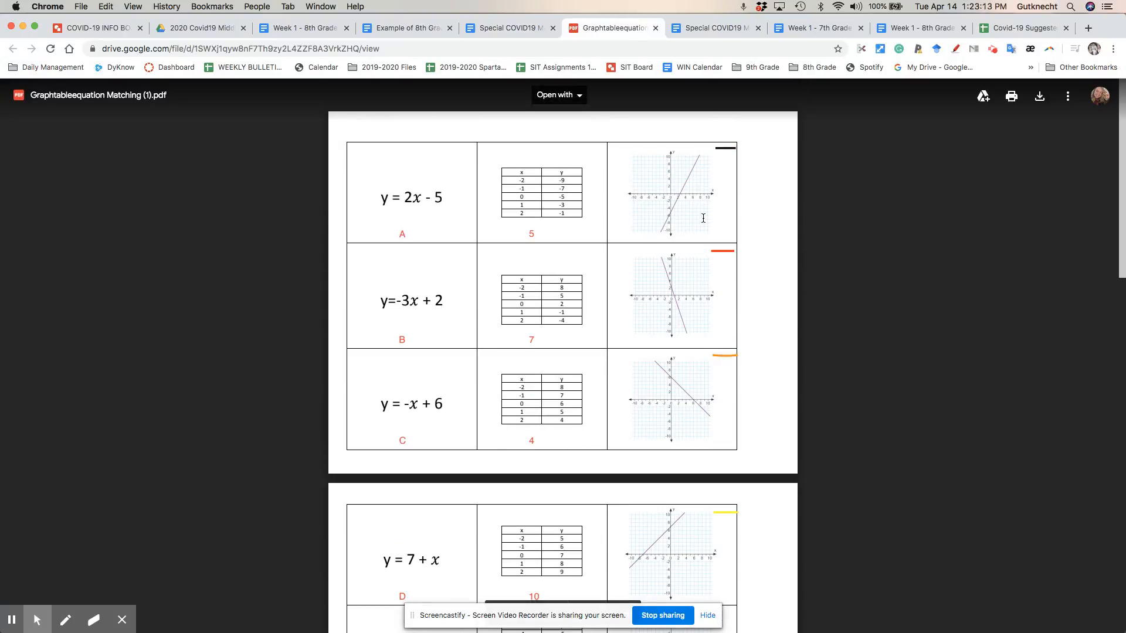
# Step: Capture area screenshots of the first two answer tables in the Graphtableequation Matching PDF, rows A–C and the y = 7 + x page
pyautogui.press('super+shift+4')
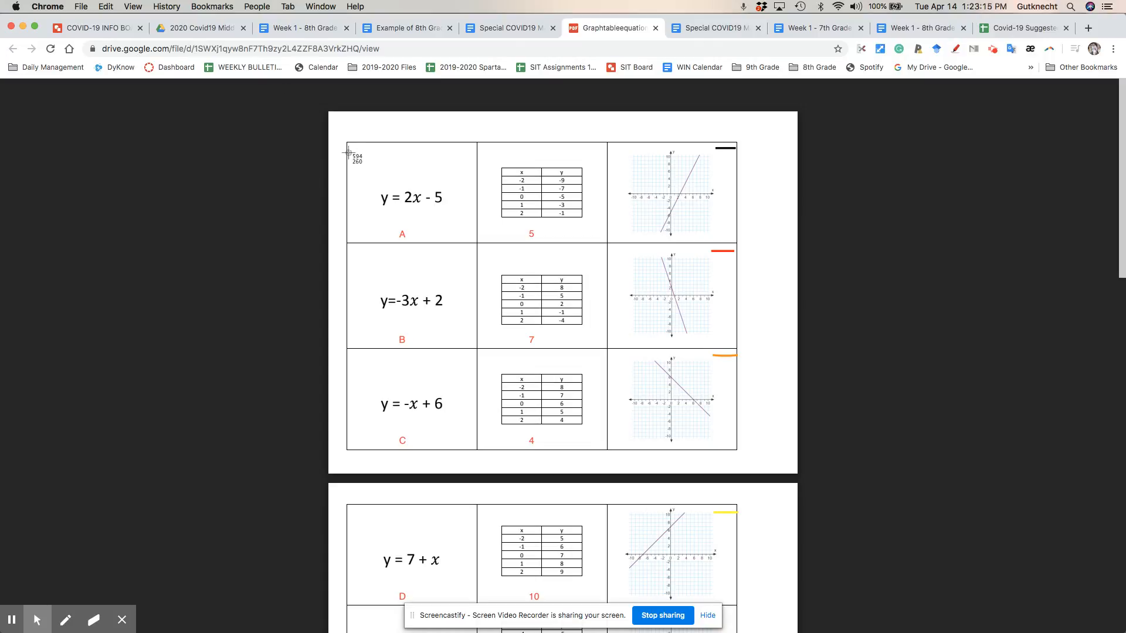
pyautogui.moveTo(341, 138); pyautogui.dragTo(741, 455)
pyautogui.scroll(-5, 741, 455)
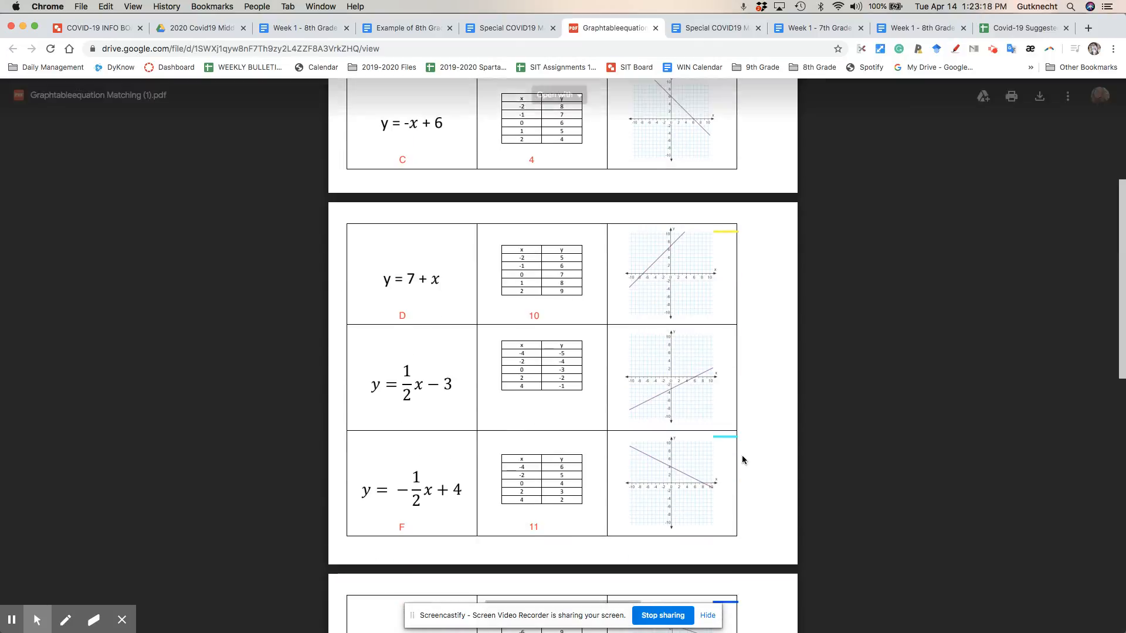
pyautogui.press('super+shift+4')
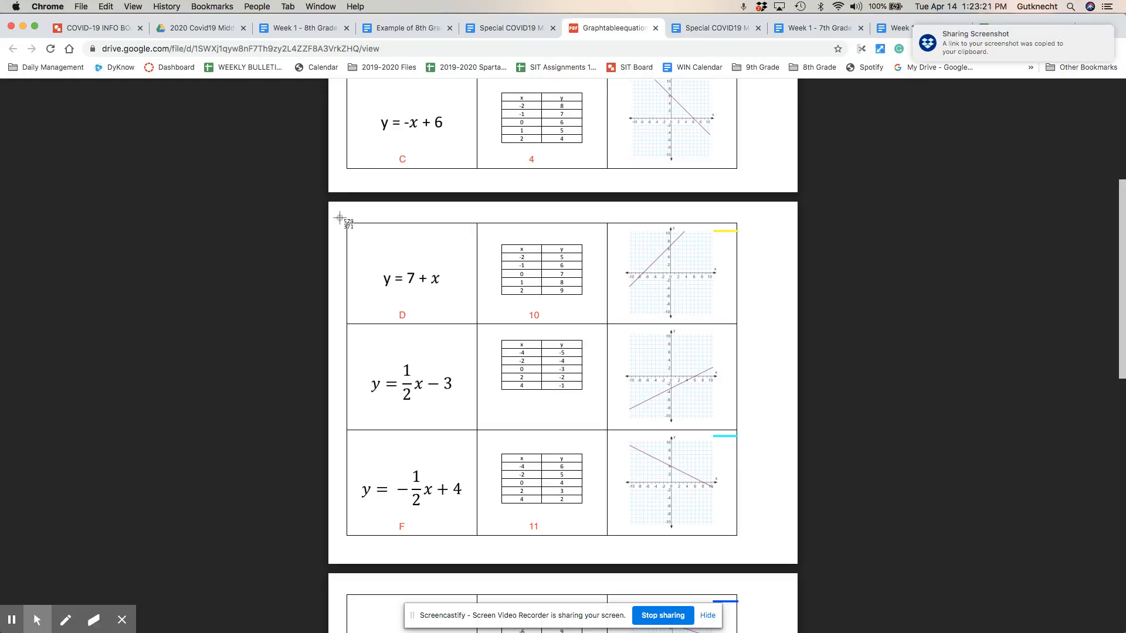
pyautogui.moveTo(346, 219); pyautogui.dragTo(744, 546)
# Step: Capture area screenshots of the last two answer tables in the PDF, rows G–H and rows I–K
pyautogui.scroll(-6, 743, 548)
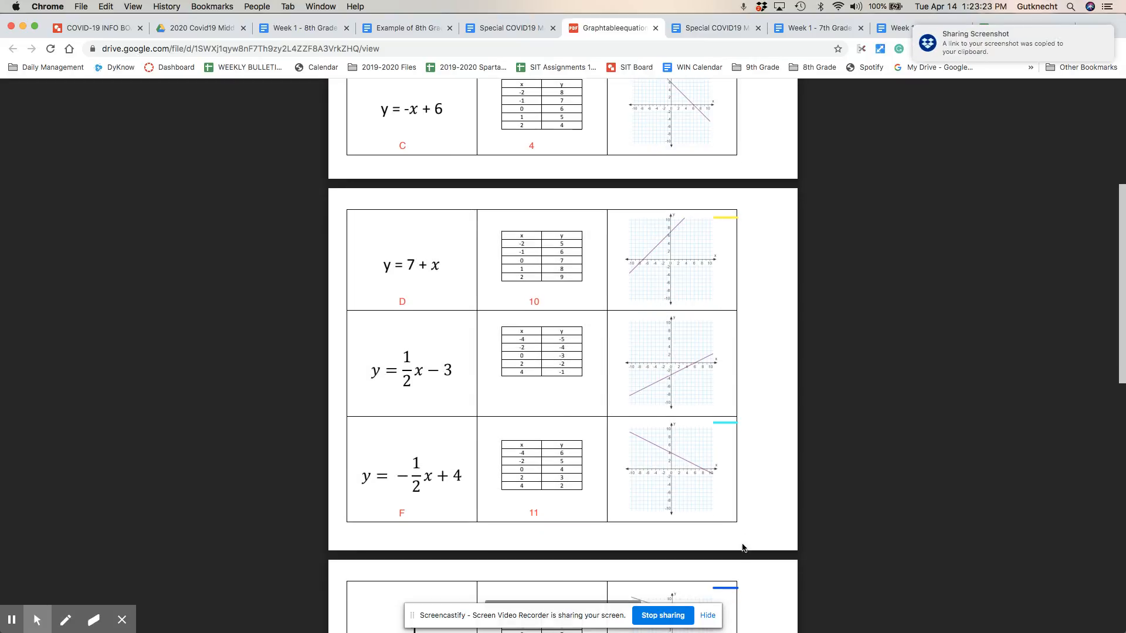
pyautogui.scroll(-3, 743, 547)
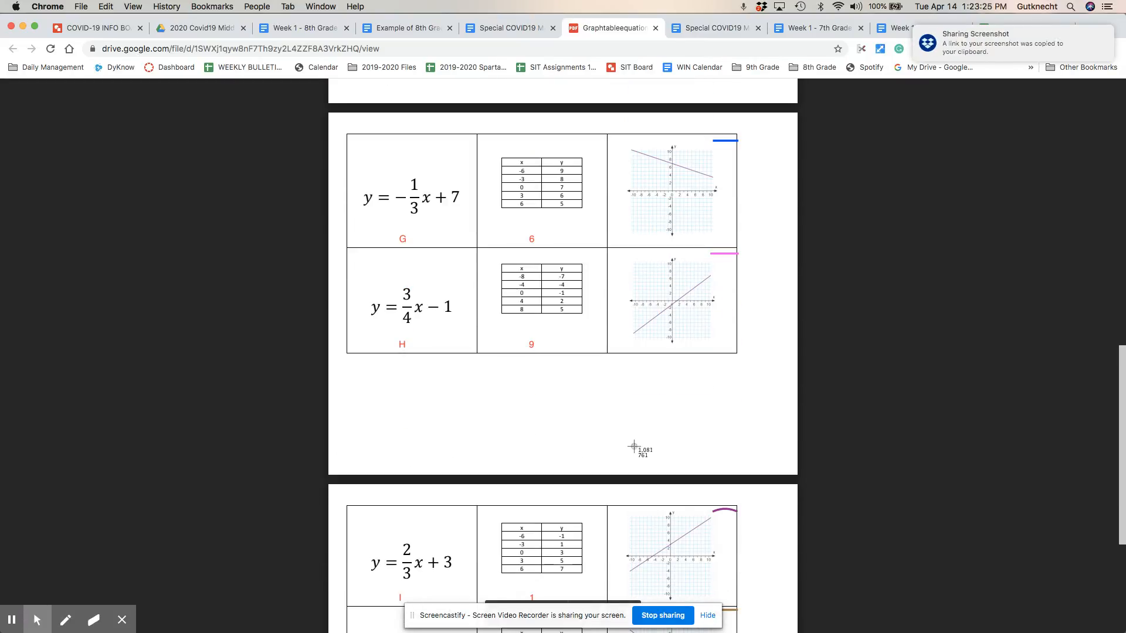
pyautogui.moveTo(345, 132); pyautogui.dragTo(755, 370)
pyautogui.scroll(-5, 744, 359)
pyautogui.press('super+shift+4')
pyautogui.moveTo(340, 256); pyautogui.dragTo(757, 581)
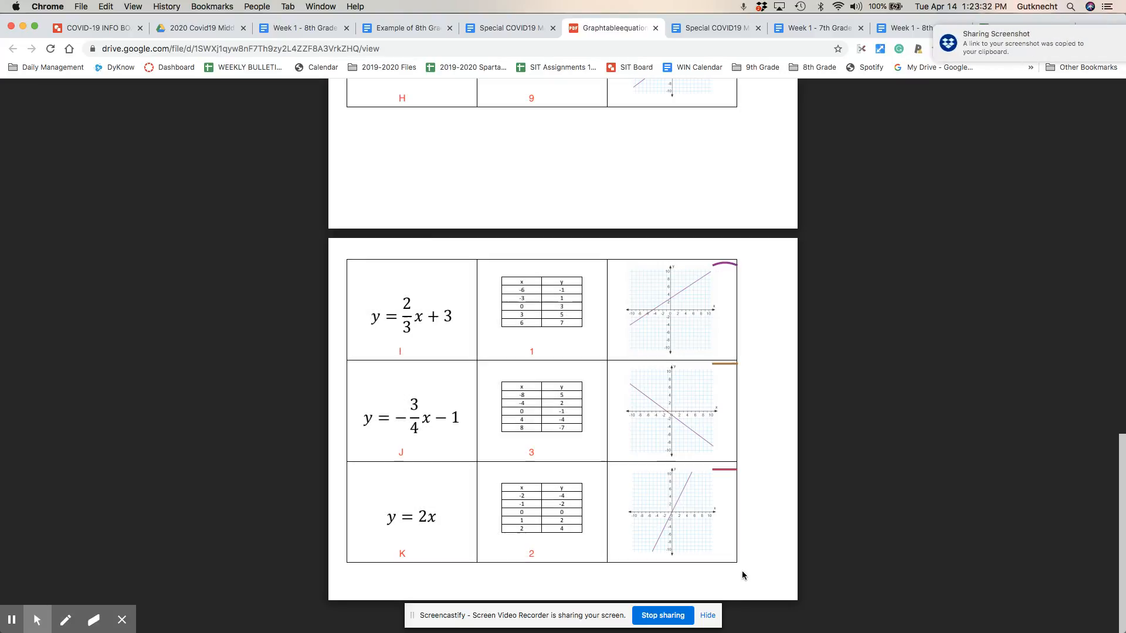
# Step: In the weekly plan, add the line "Task #2 Answers to Check:" above Spiral Practice #1, followed by an empty line
pyautogui.click(493, 28)
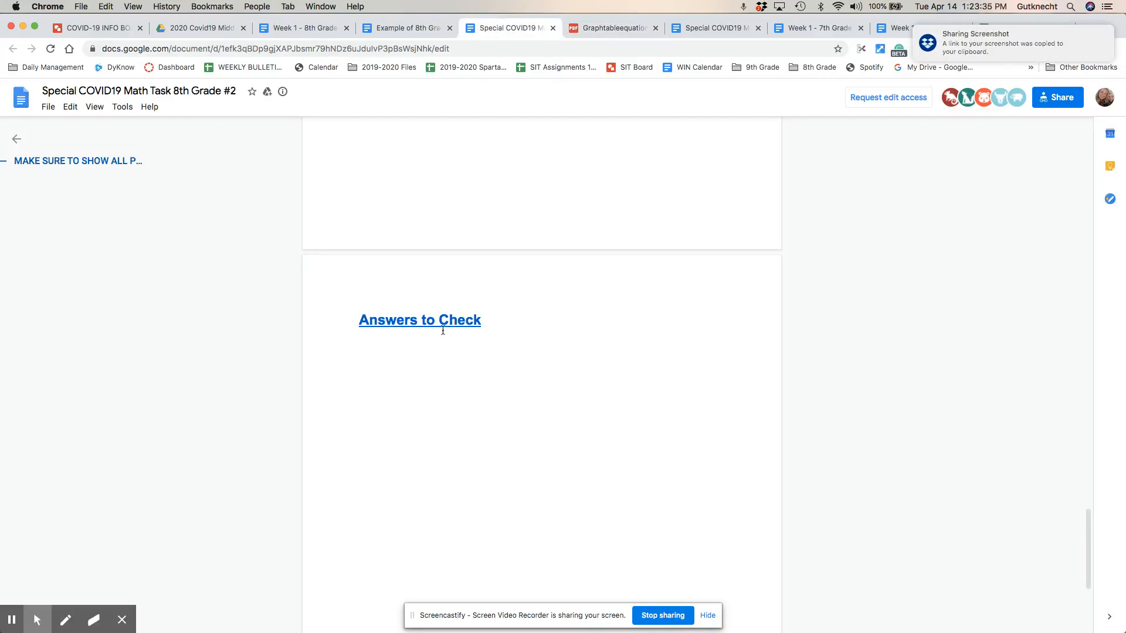
pyautogui.click(403, 29)
pyautogui.scroll(-10, 474, 421)
pyautogui.scroll(3, 474, 421)
pyautogui.scroll(-1, 474, 420)
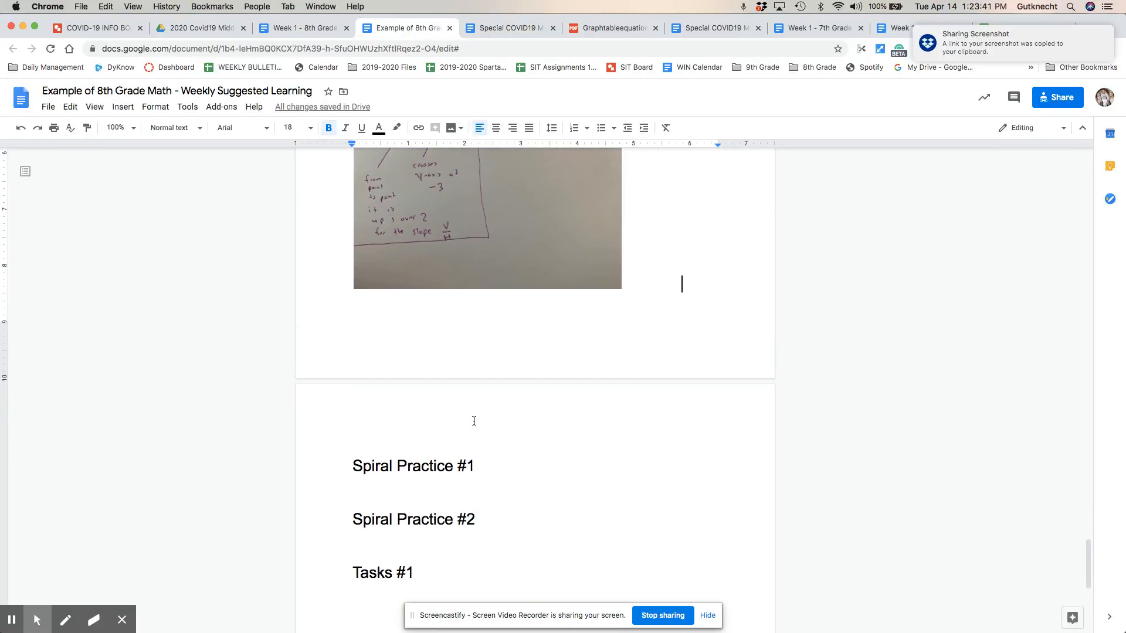
pyautogui.click(474, 421)
pyautogui.press('Return')
pyautogui.write('Task ')
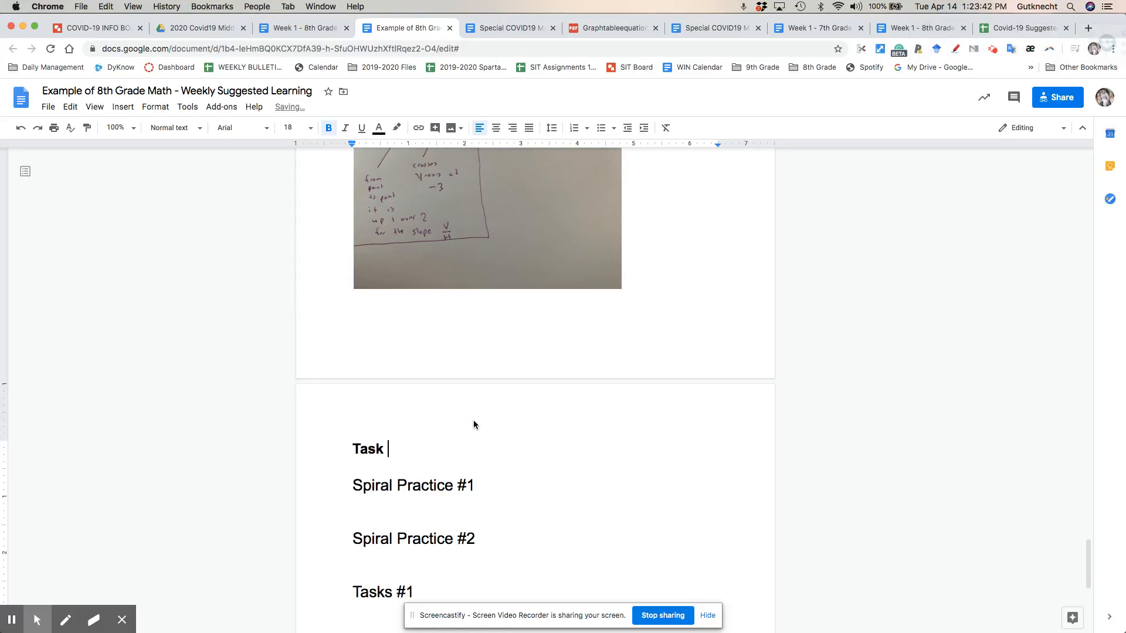
pyautogui.write('#2 Answers to Check:')
pyautogui.press('Return')
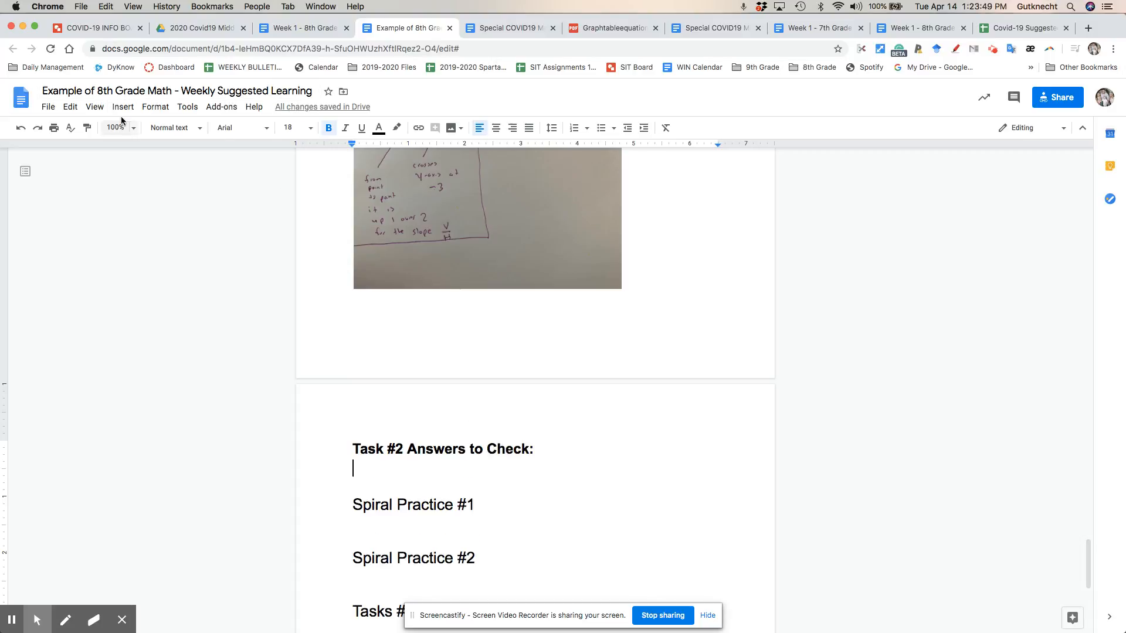
# Step: Insert the four images from the Screenshots folder, 13.23.17 through 13.23.32, beneath the Task #2 Answers to Check: line
pyautogui.click(123, 106)
pyautogui.moveTo(142, 129)
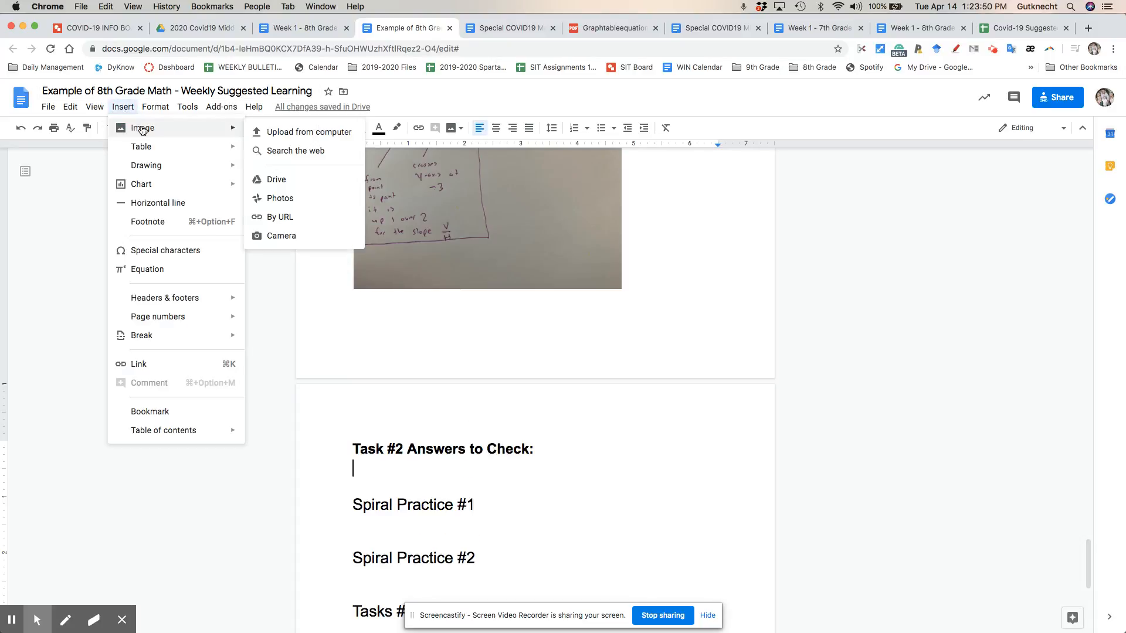
pyautogui.click(287, 143)
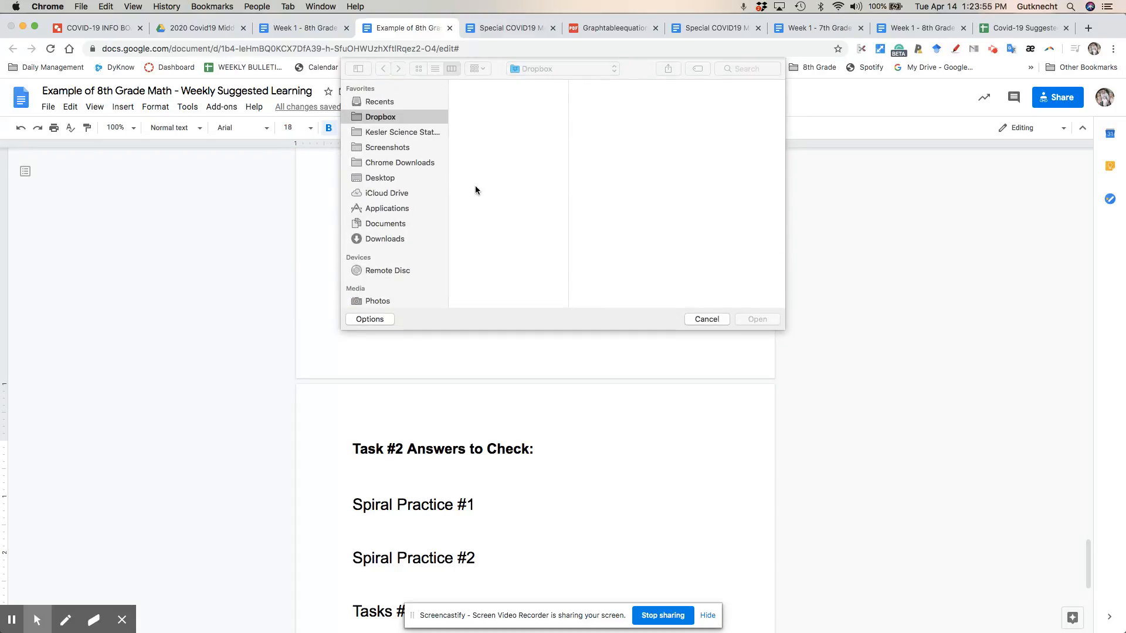
pyautogui.click(384, 147)
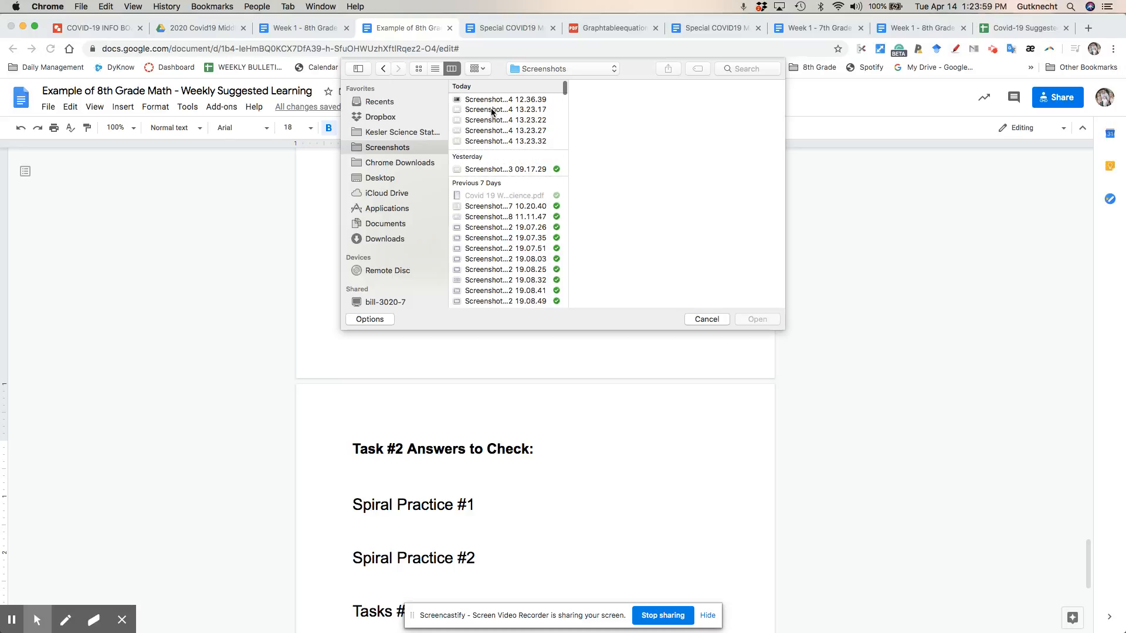
pyautogui.click(493, 141)
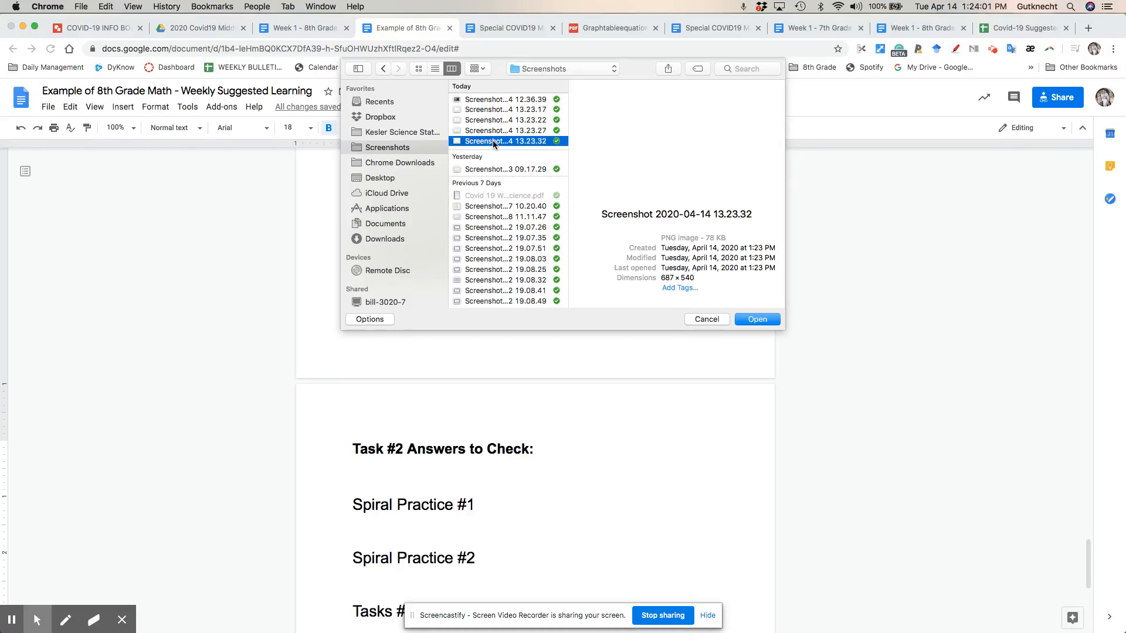
pyautogui.keyDown('shift'); pyautogui.click(481, 109); pyautogui.keyUp('shift')
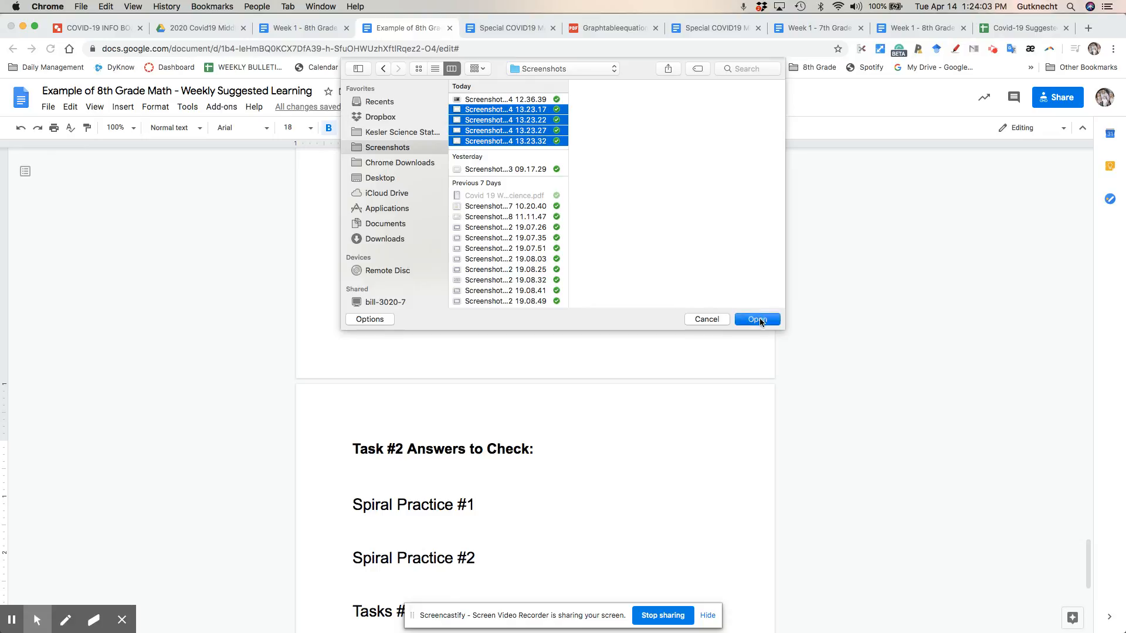
pyautogui.click(758, 320)
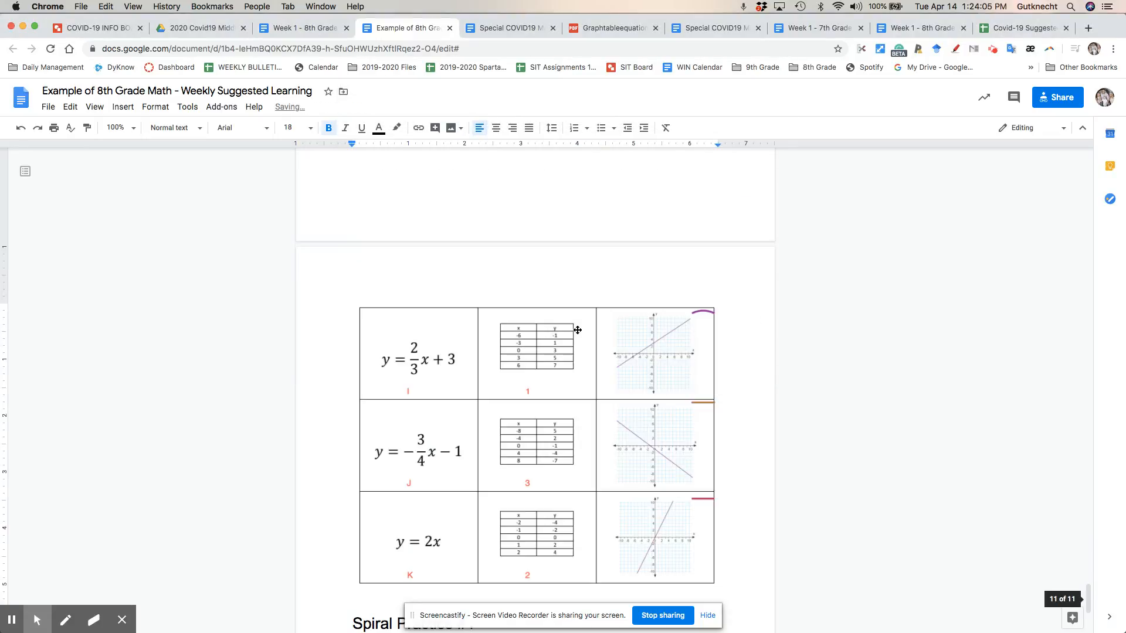
# Step: Remove the gap before the first answer table image to bring it up beneath the Task #2 Answers to Check: line
pyautogui.scroll(10, 578, 330)
pyautogui.scroll(10, 578, 330)
pyautogui.scroll(15, 573, 366)
pyautogui.scroll(10, 573, 369)
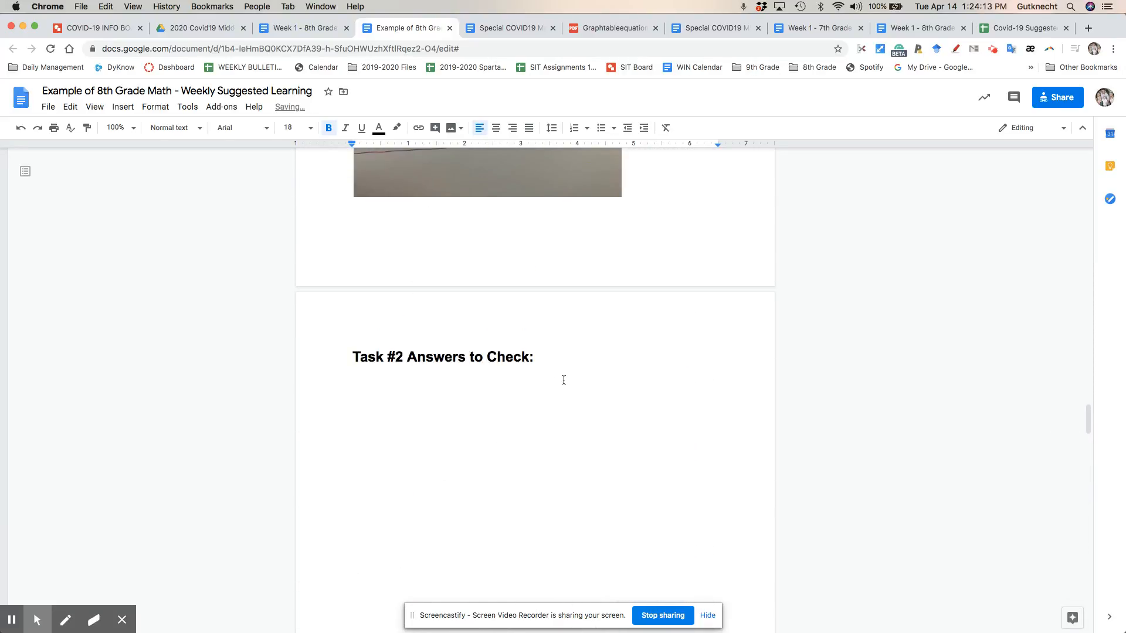
pyautogui.scroll(-10, 564, 380)
pyautogui.click(551, 399)
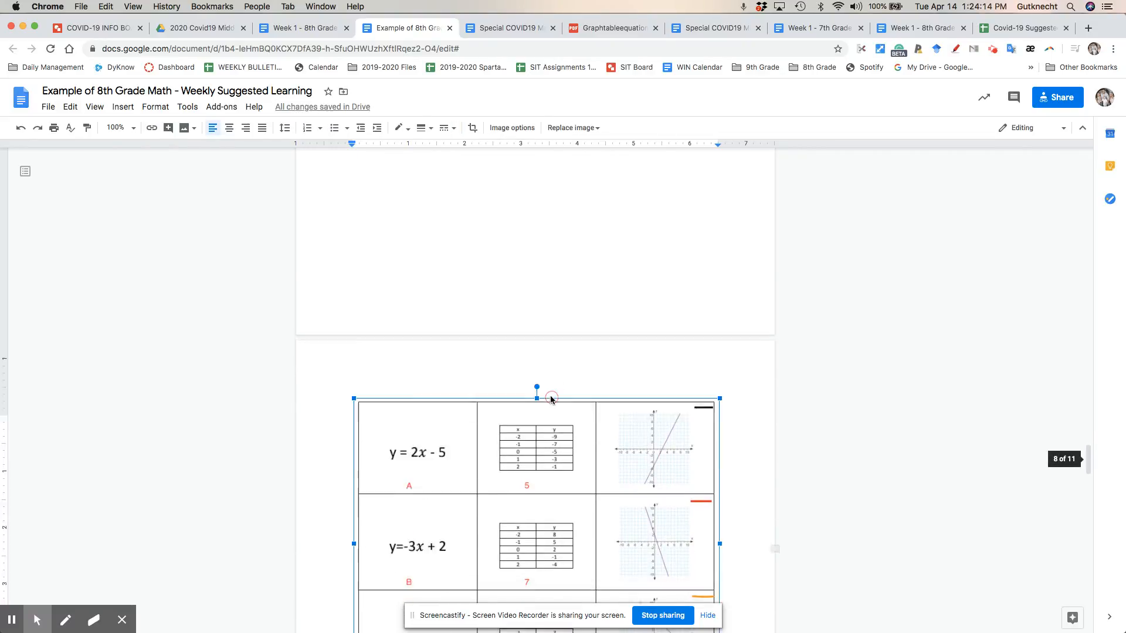
pyautogui.scroll(-2, 479, 415)
pyautogui.click(471, 434)
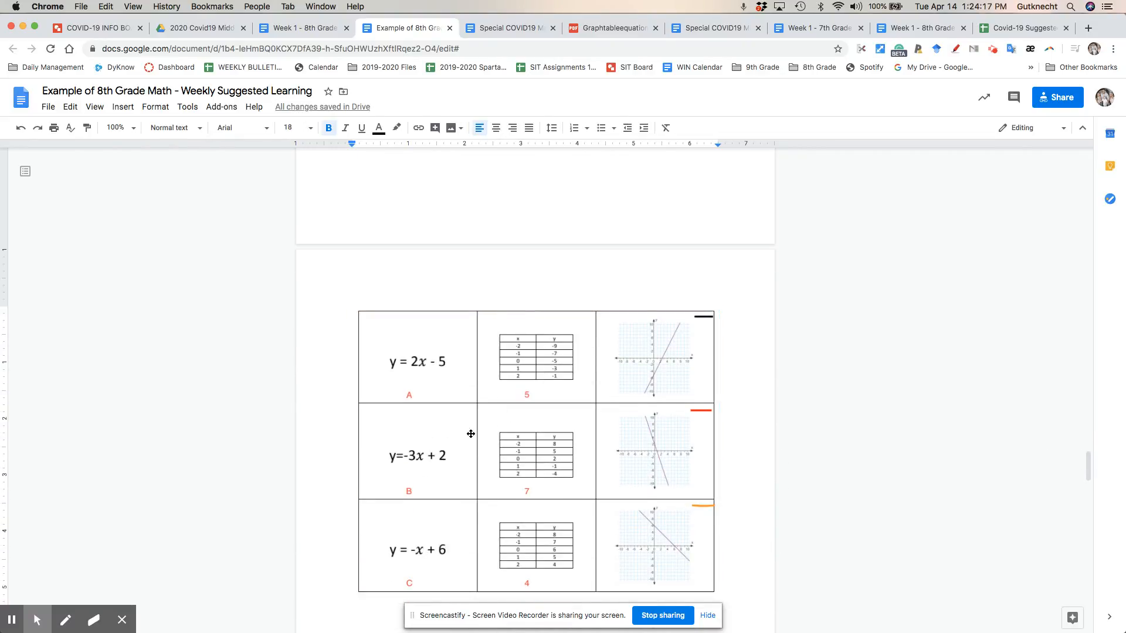
pyautogui.press('BackSpace')
pyautogui.scroll(4, 472, 446)
pyautogui.scroll(-2, 474, 452)
# Step: Add an empty line beneath the Spiral Practice #1 heading at the end of the plan
pyautogui.scroll(-20, 473, 452)
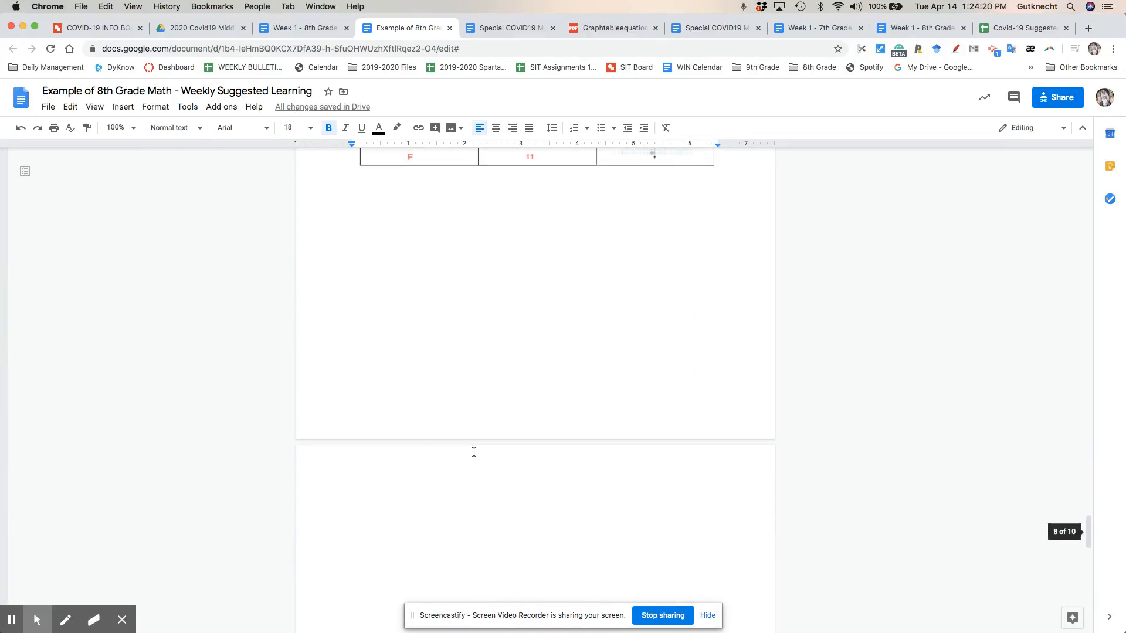
pyautogui.scroll(-1, 474, 452)
pyautogui.scroll(5, 474, 452)
pyautogui.scroll(-8, 473, 452)
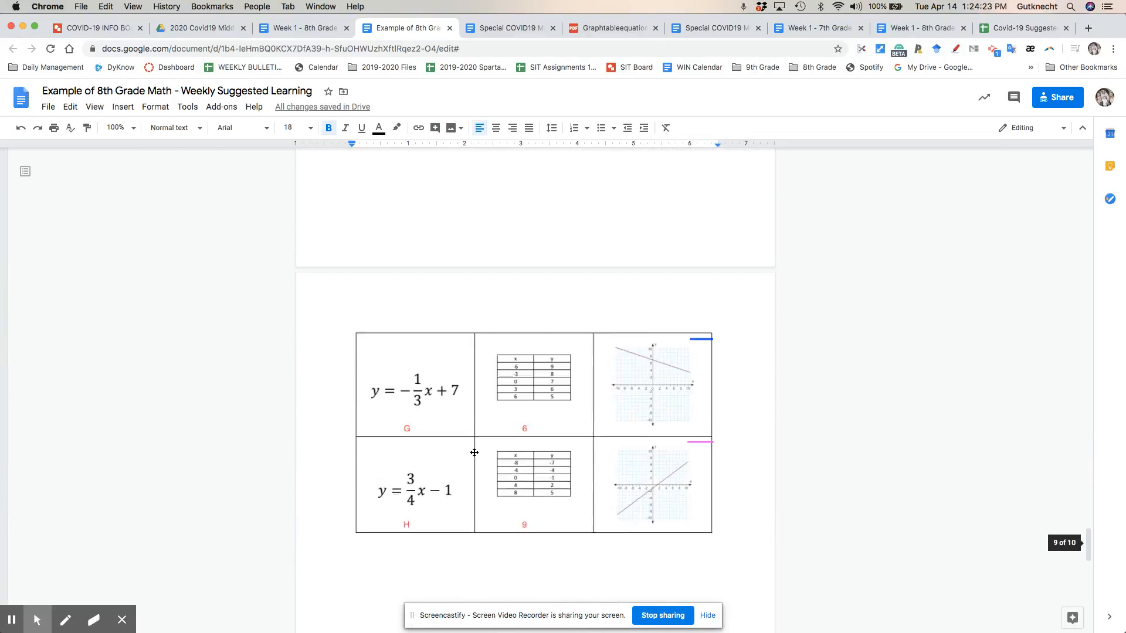
pyautogui.scroll(-10, 471, 428)
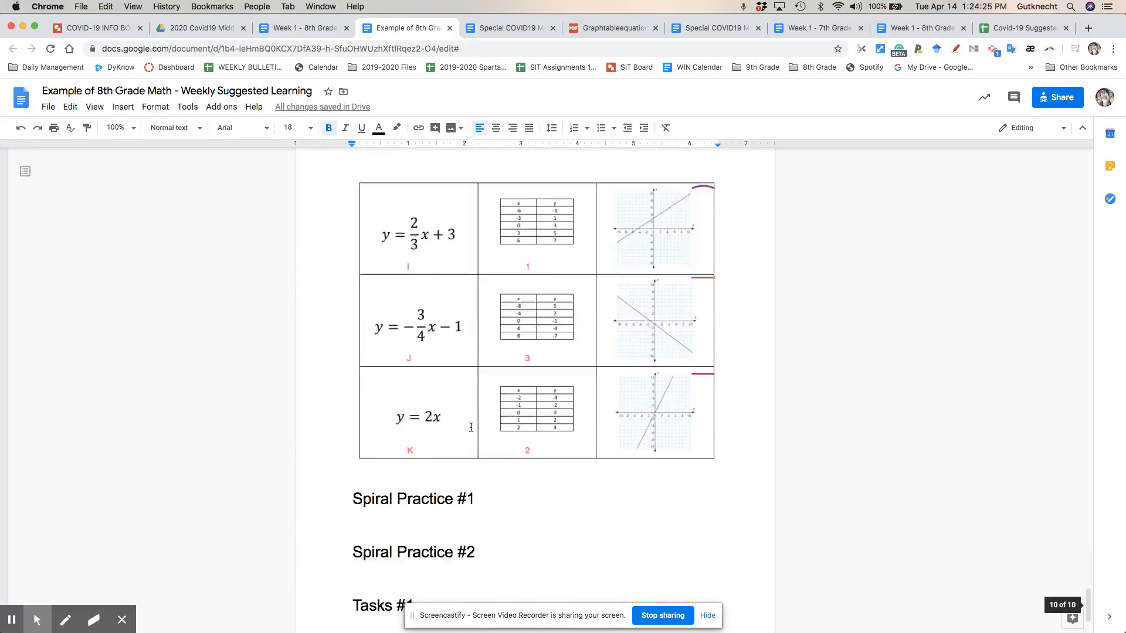
pyautogui.click(442, 387)
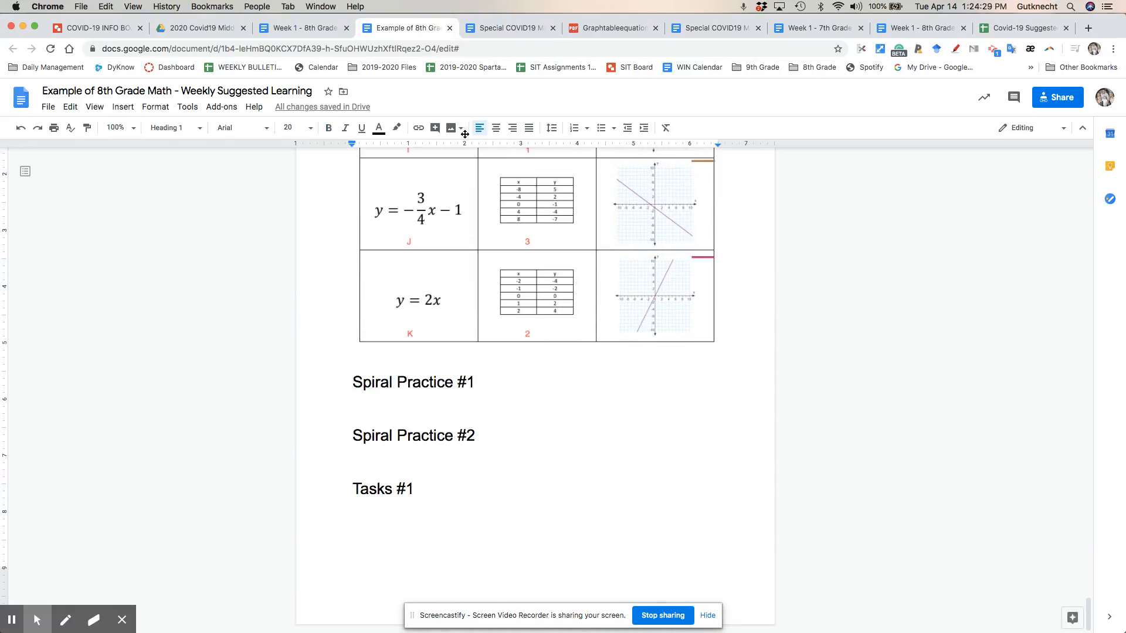
pyautogui.press('Return')
# Step: Close the Special COVID19 Math Task 8th Grade #2 document and open the Spiral Practice #1 link under Thursday, April 16 in the weekly plan
pyautogui.click(518, 27)
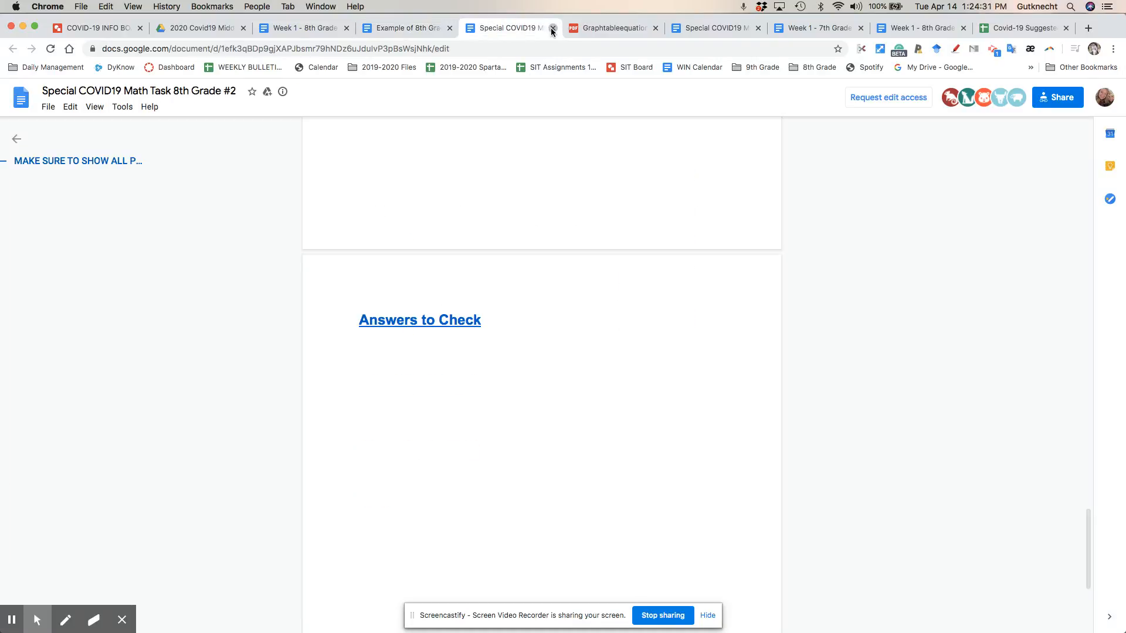
pyautogui.click(551, 28)
pyautogui.click(375, 31)
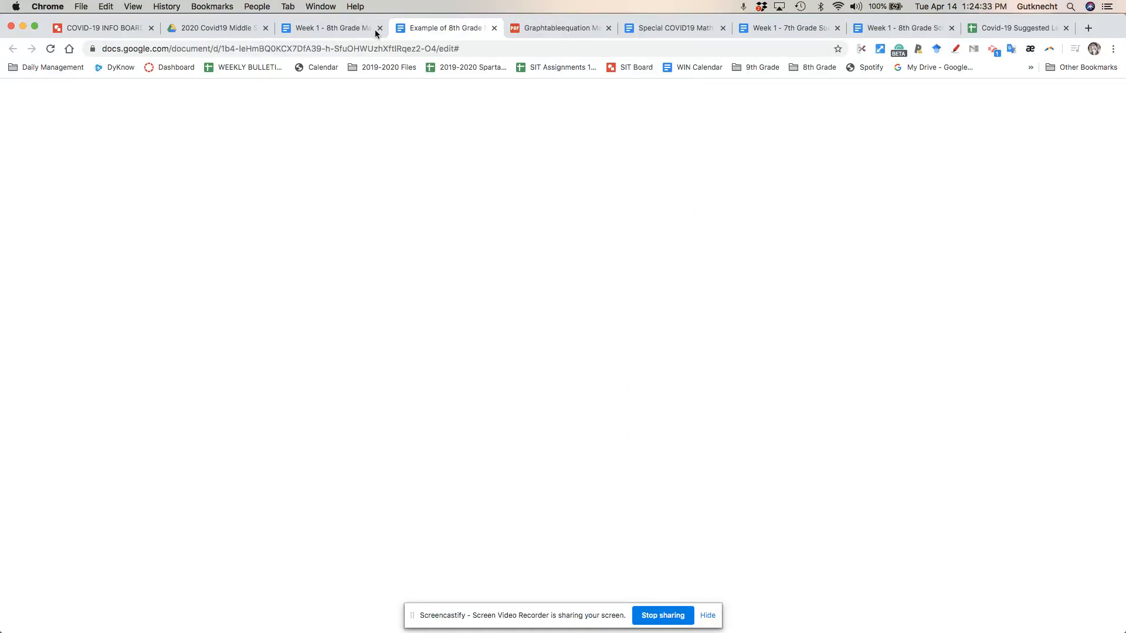
pyautogui.scroll(20, 412, 219)
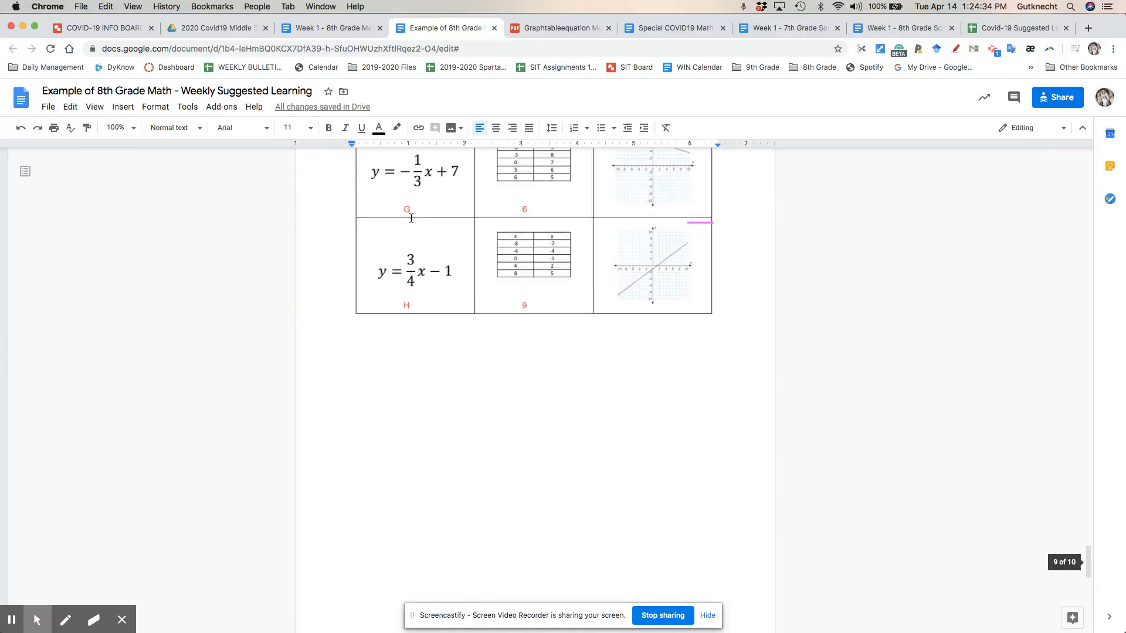
pyautogui.scroll(20, 411, 219)
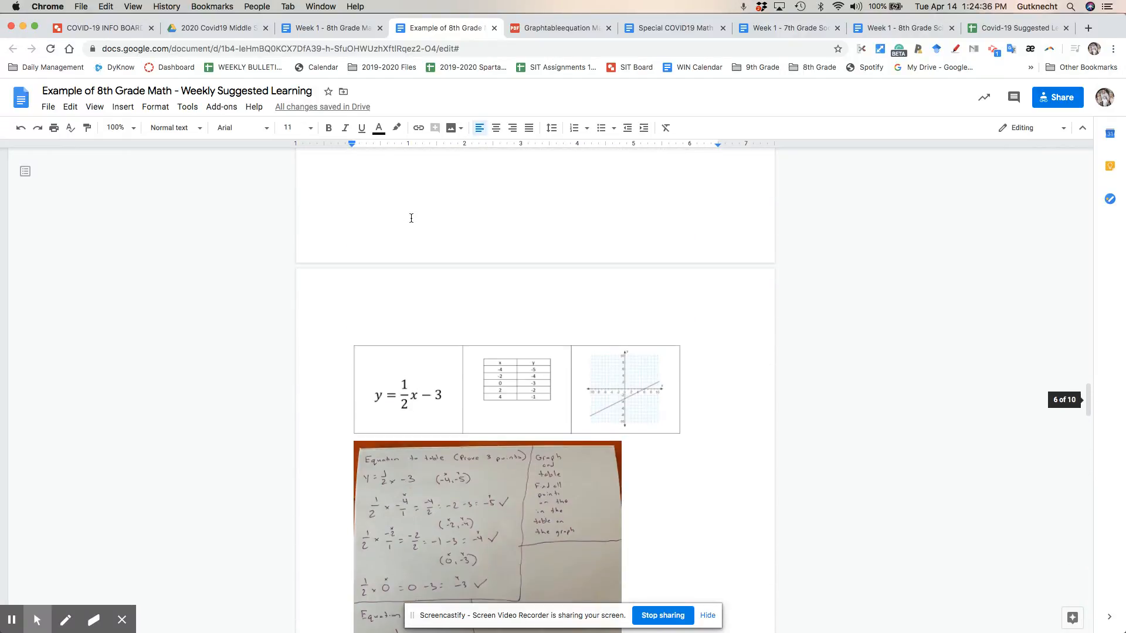
pyautogui.scroll(10, 411, 219)
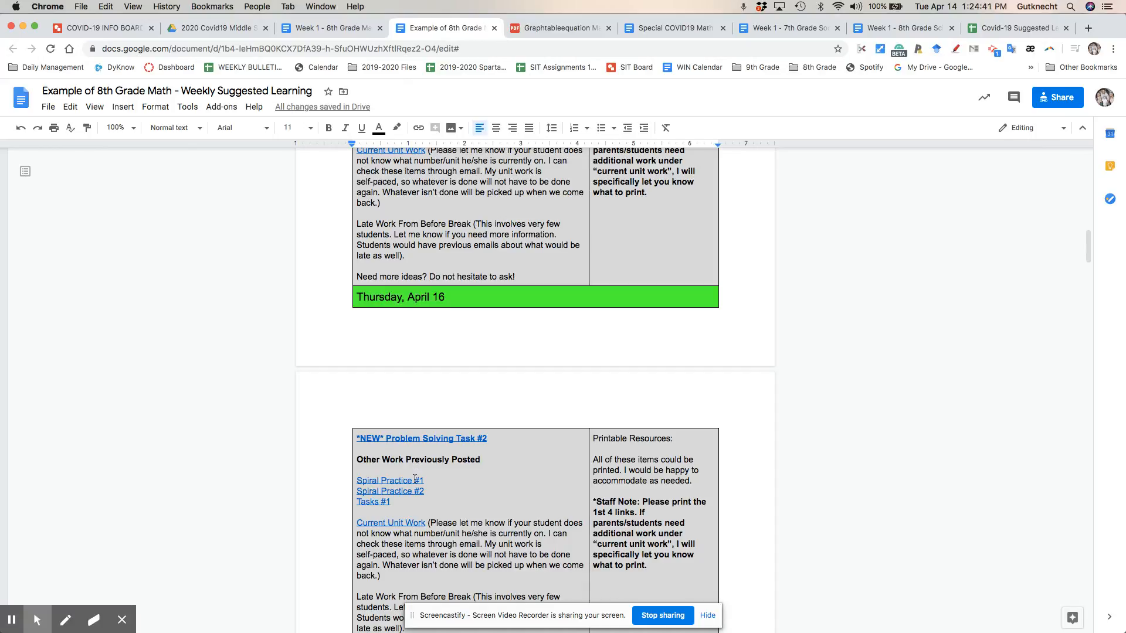
pyautogui.click(414, 479)
pyautogui.click(428, 421)
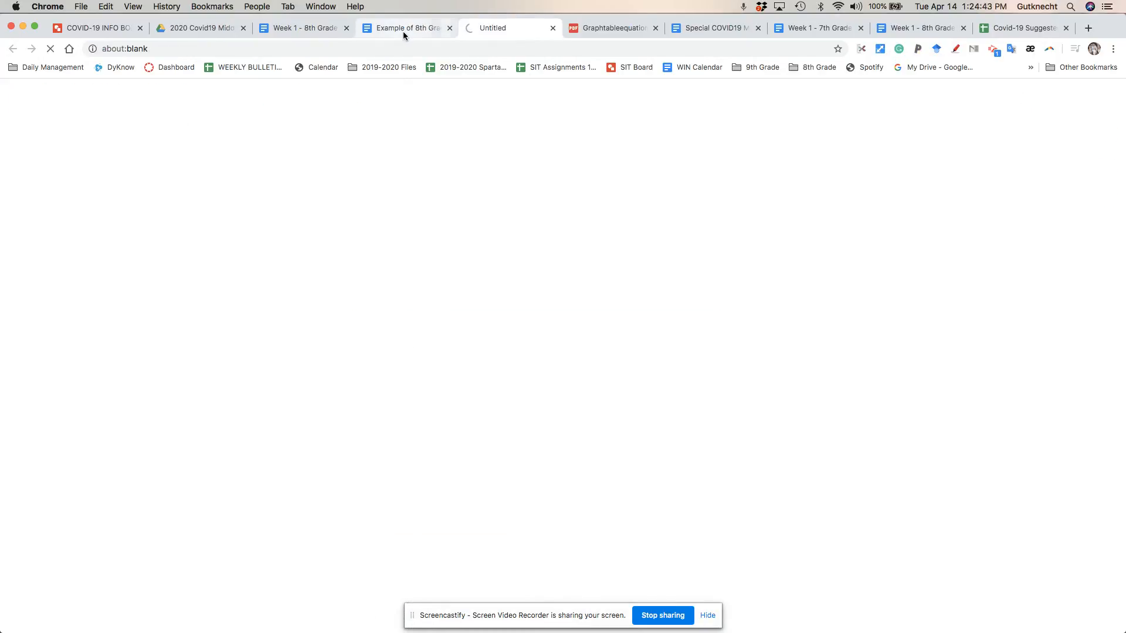
# Step: Open the Spiral Practice #2 and Tasks #1 links under Thursday, April 16, and arrange the documents in the order Spiral Practice #1, #2, Tasks #1
pyautogui.click(403, 34)
pyautogui.click(386, 494)
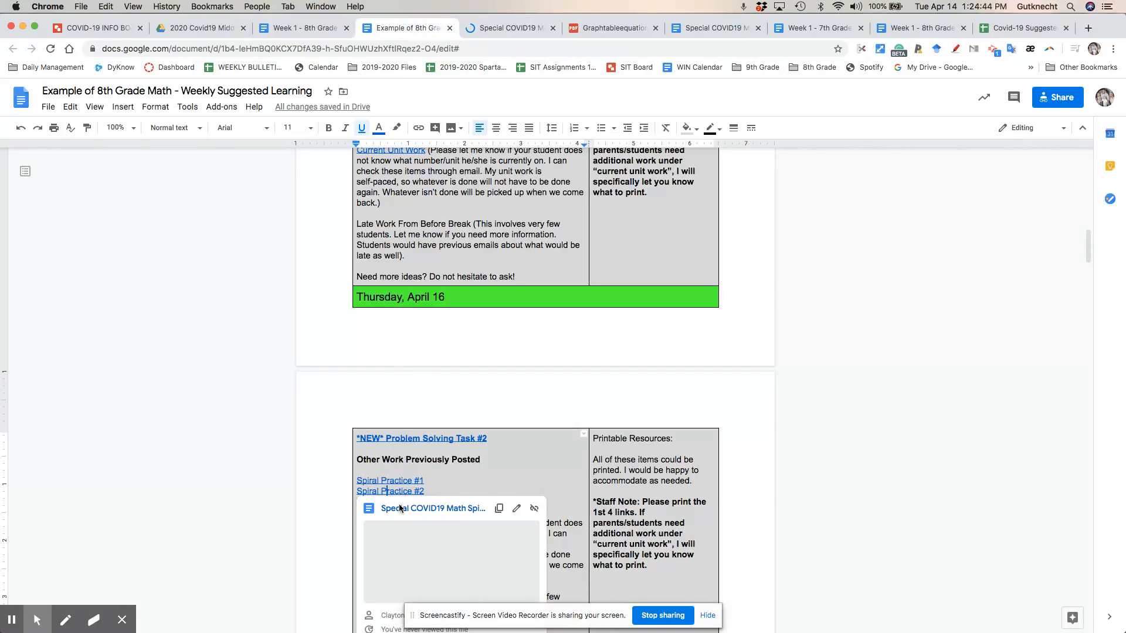
pyautogui.click(410, 505)
pyautogui.click(377, 29)
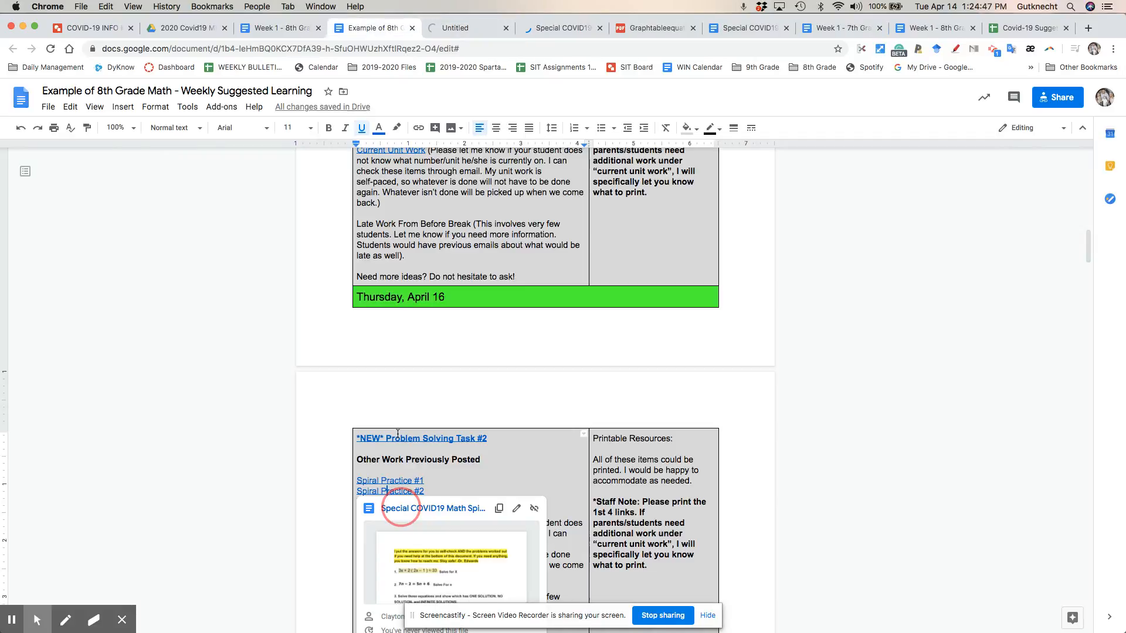
pyautogui.click(373, 502)
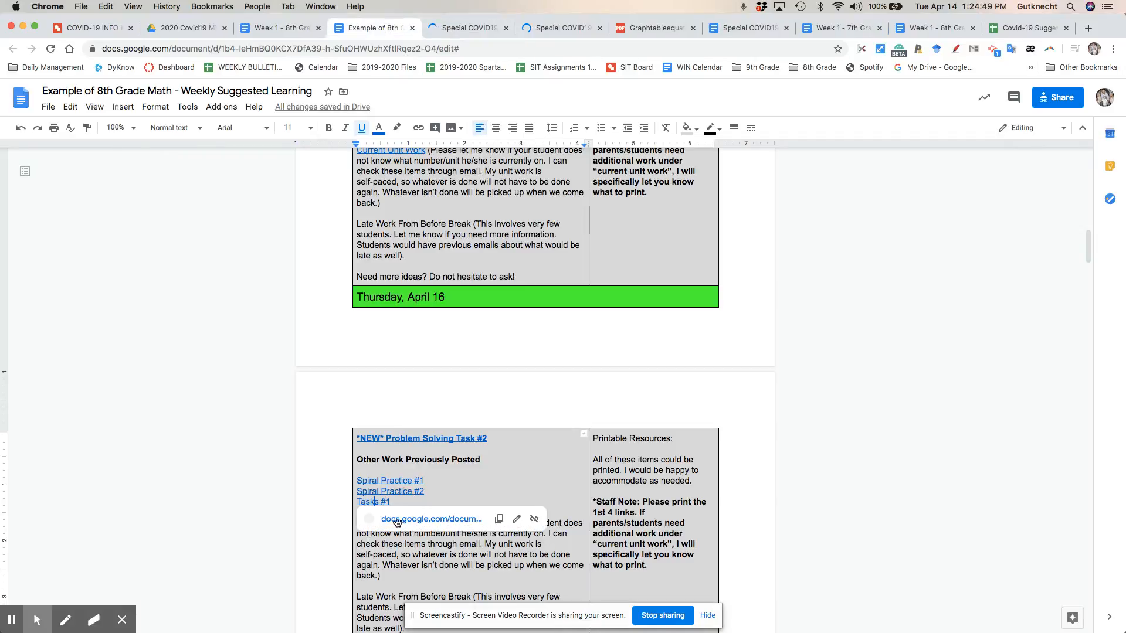
pyautogui.click(397, 519)
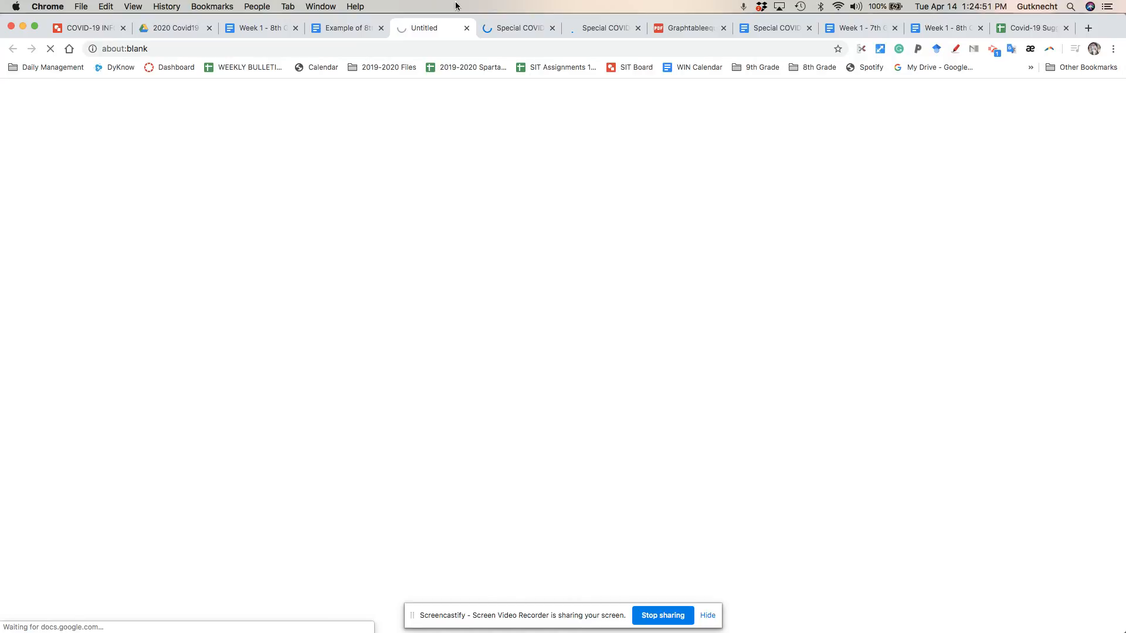
pyautogui.moveTo(429, 30); pyautogui.dragTo(566, 25)
pyautogui.moveTo(463, 29); pyautogui.dragTo(498, 27)
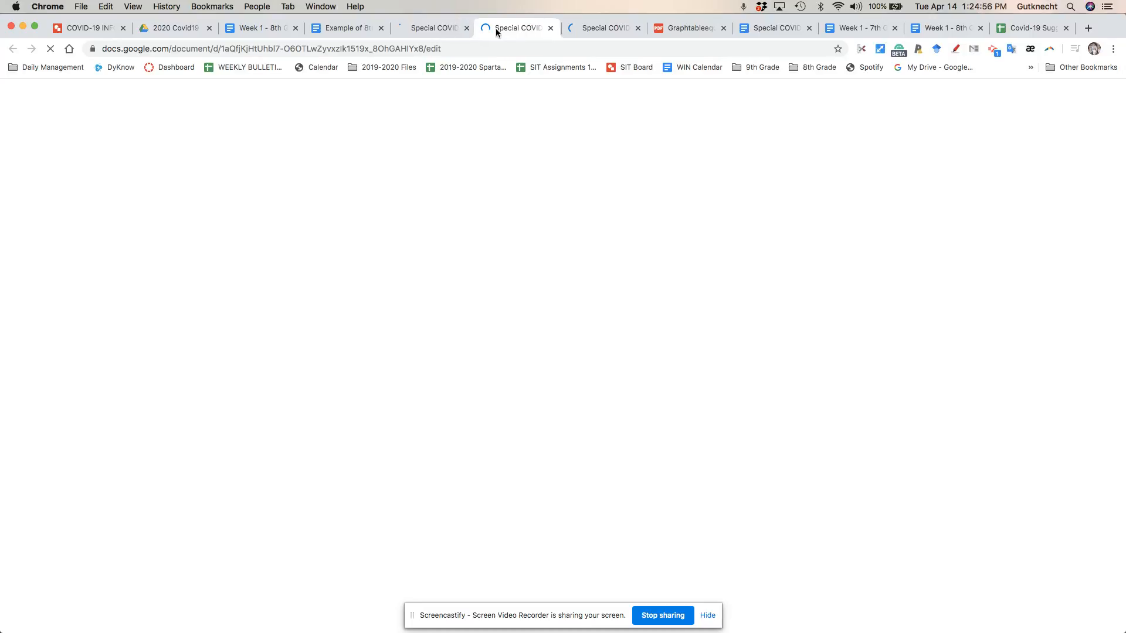
# Step: Open the Current Unit Work link under Friday, April 17 in the weekly plan, and close its page
pyautogui.click(347, 28)
pyautogui.scroll(-3, 460, 442)
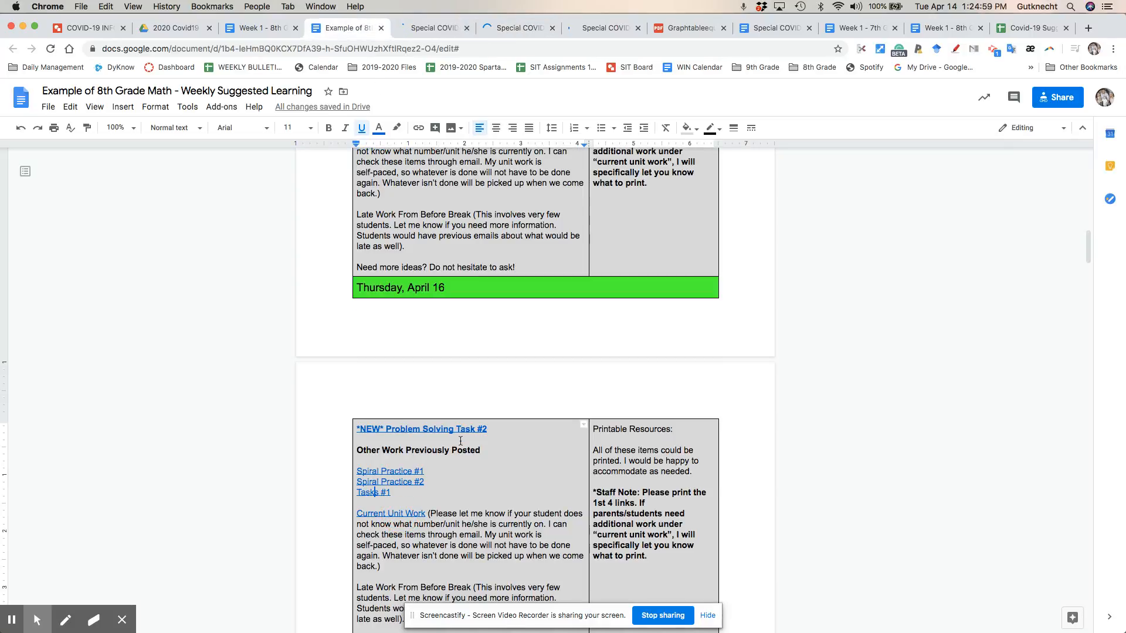
pyautogui.scroll(-12, 464, 456)
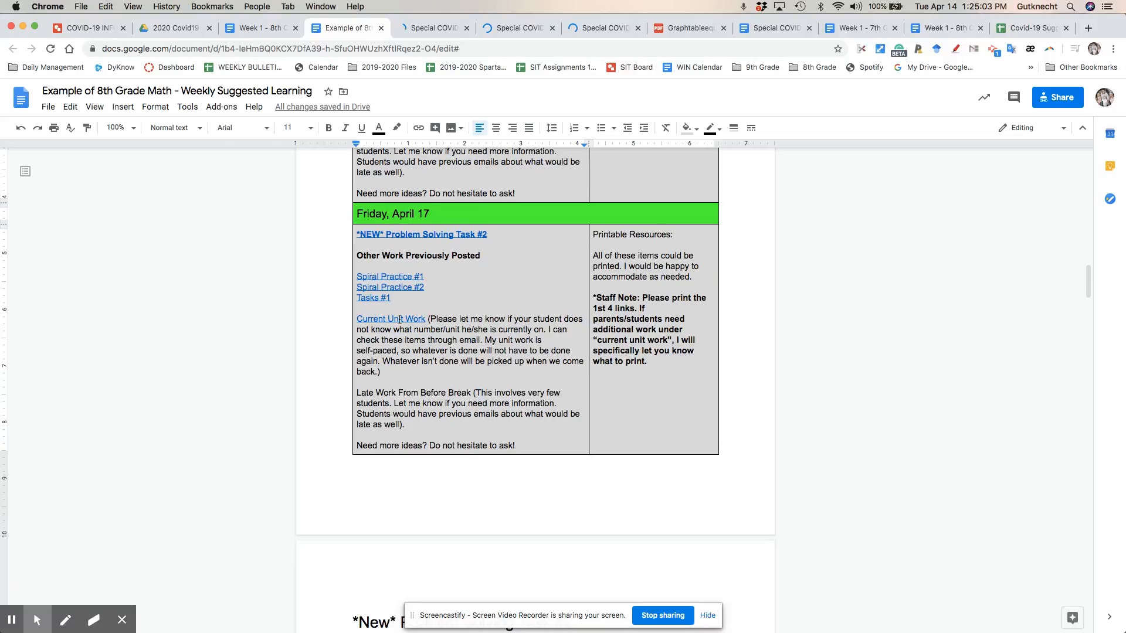
pyautogui.click(400, 320)
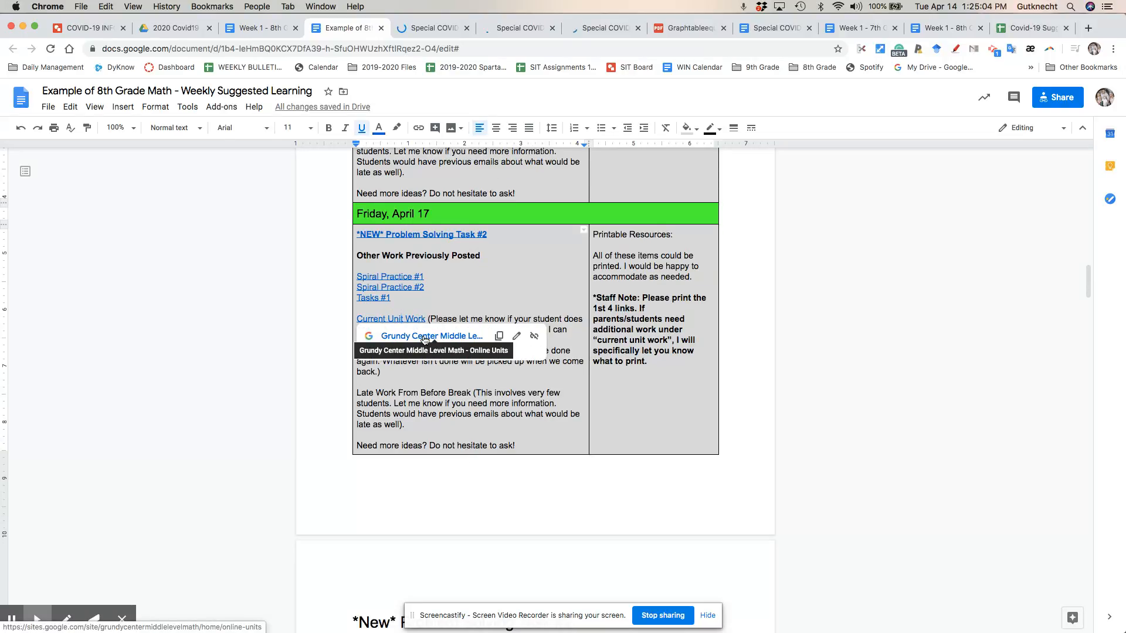
pyautogui.click(424, 337)
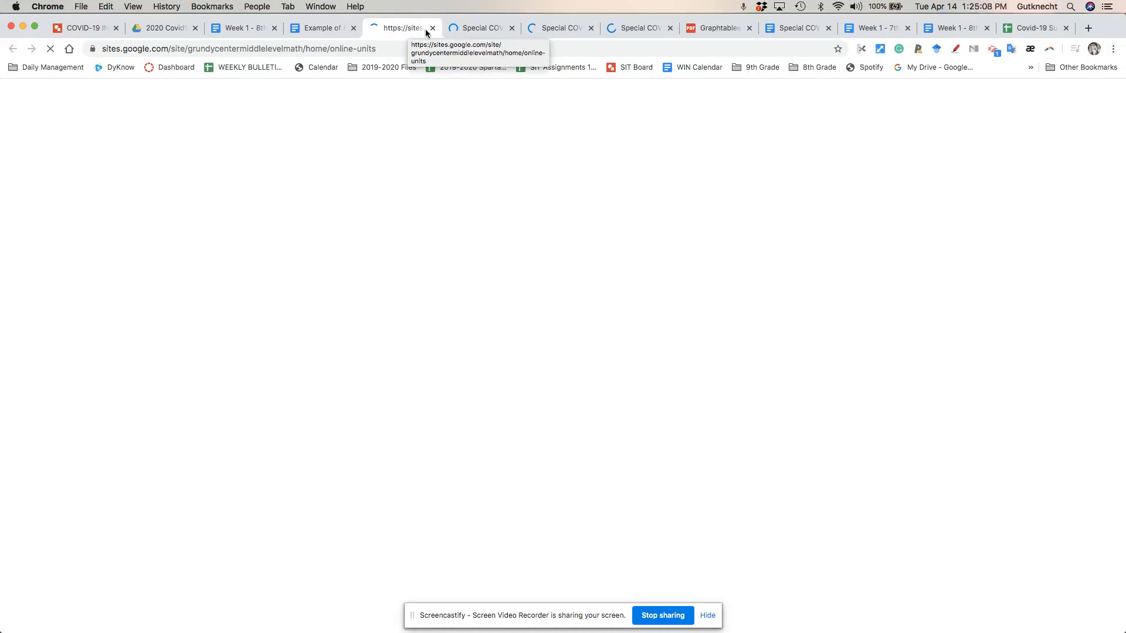
pyautogui.click(432, 29)
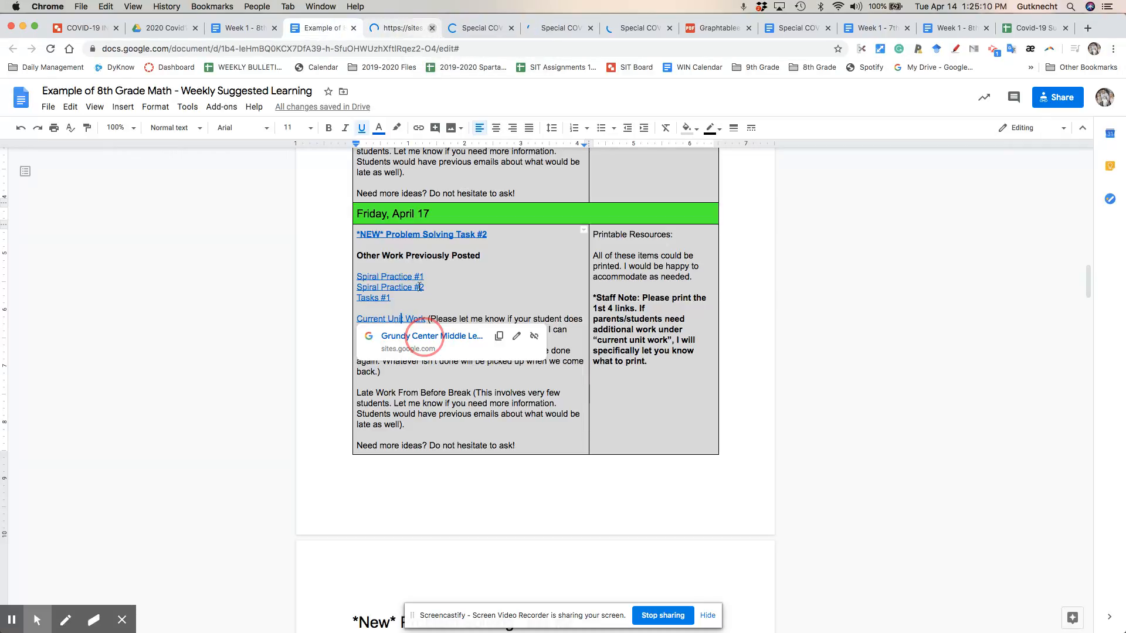
# Step: Place the cursor on the empty line beneath the Spiral Practice #1 heading at the end of the plan
pyautogui.scroll(-3, 474, 466)
pyautogui.scroll(-20, 474, 466)
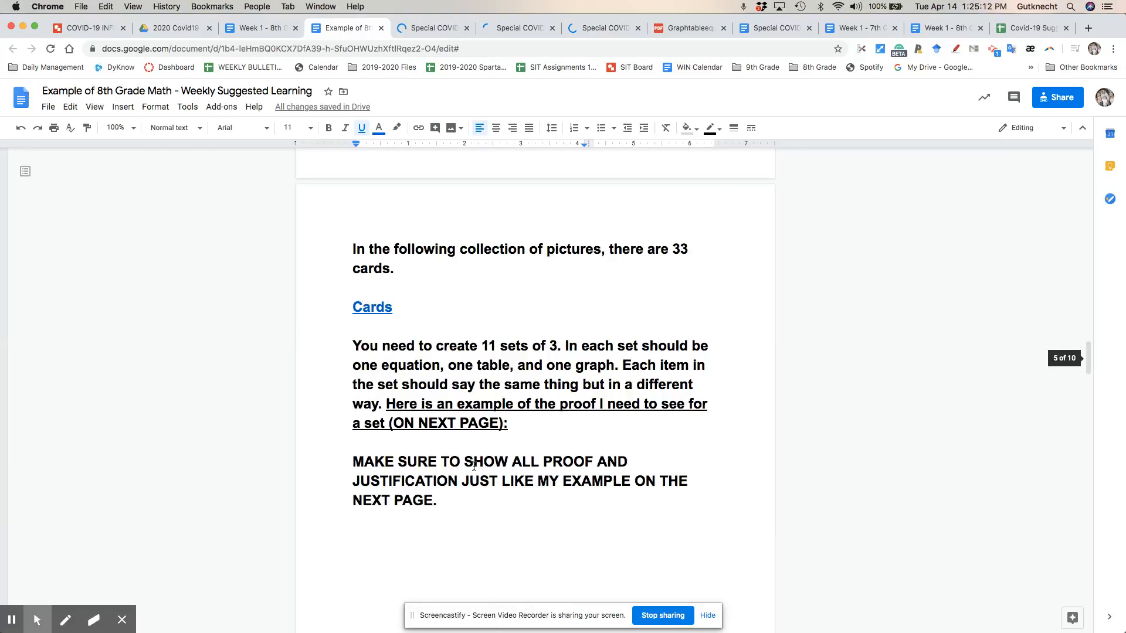
pyautogui.scroll(-15, 474, 466)
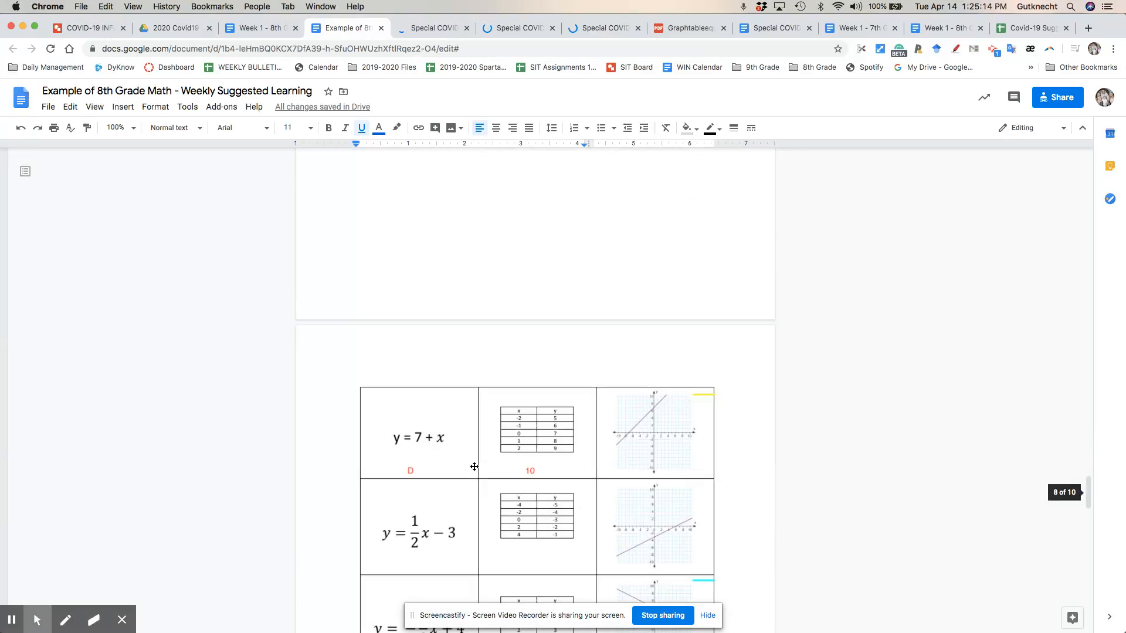
pyautogui.scroll(-20, 474, 466)
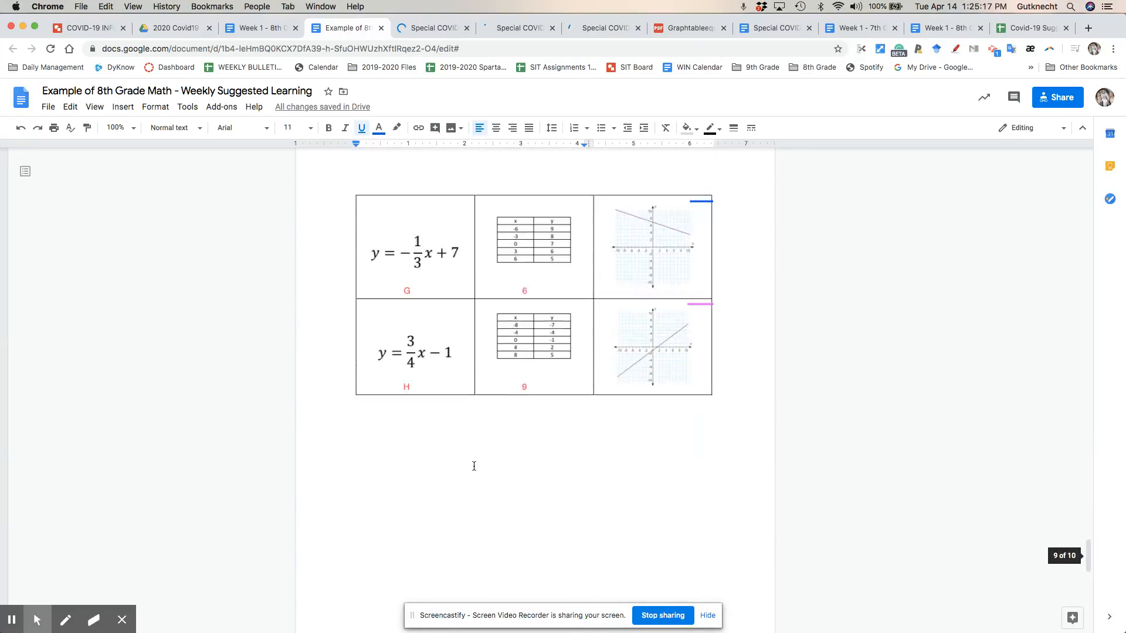
pyautogui.scroll(-3, 470, 491)
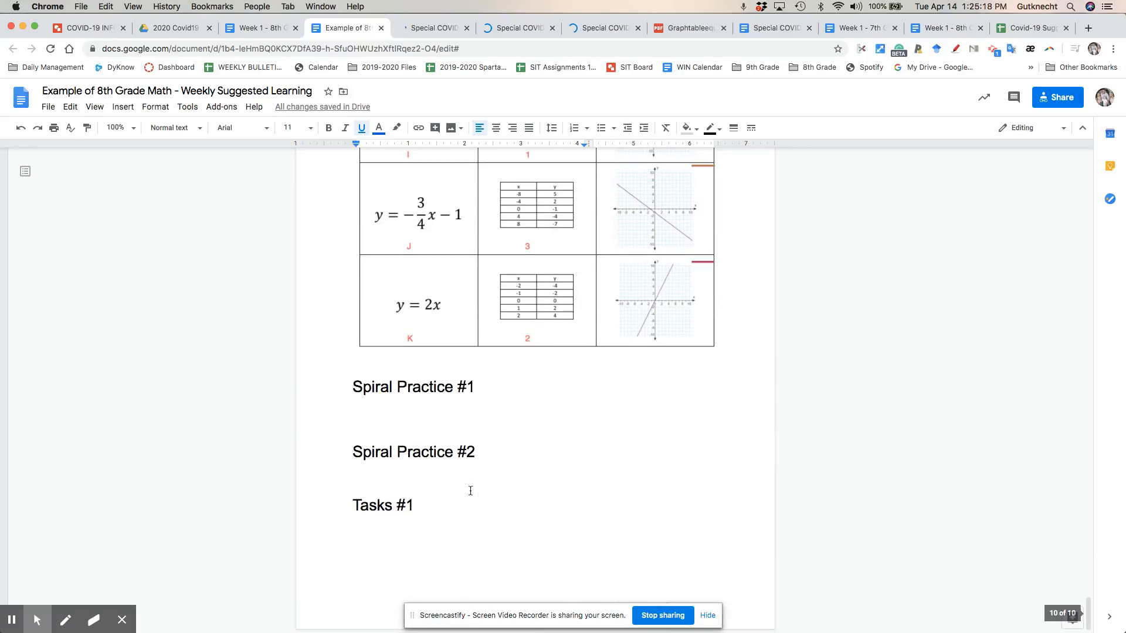
pyautogui.click(438, 403)
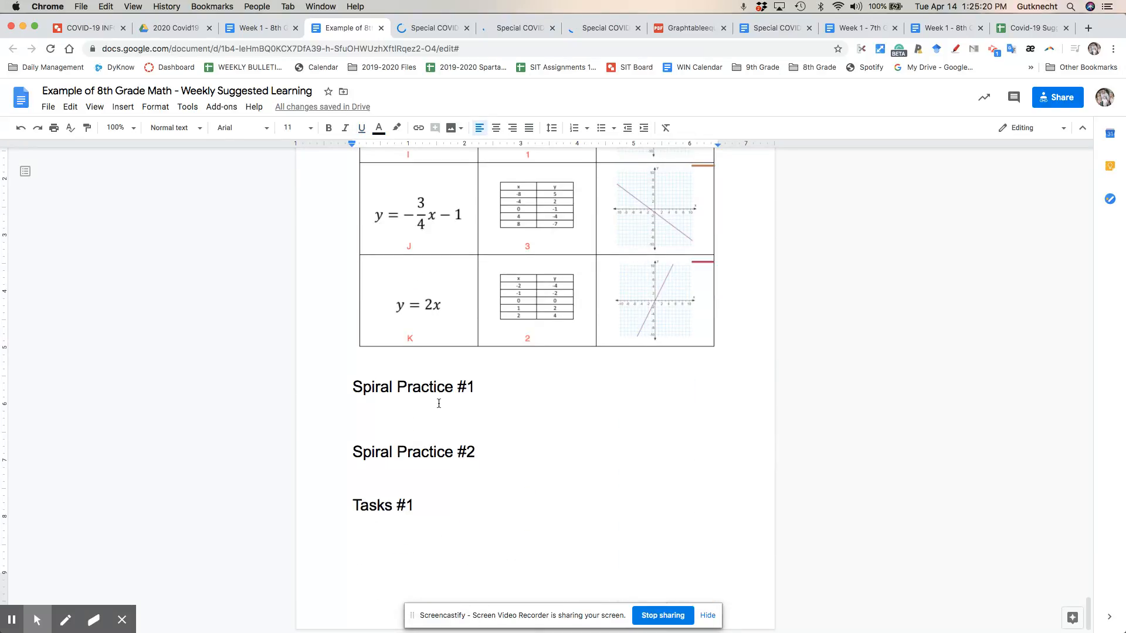
# Step: Select and copy the entire content of the Special COVID19 Math Spiral Practice 8th Grade document, from the last worked-answers photo up to the opening note
pyautogui.click(443, 29)
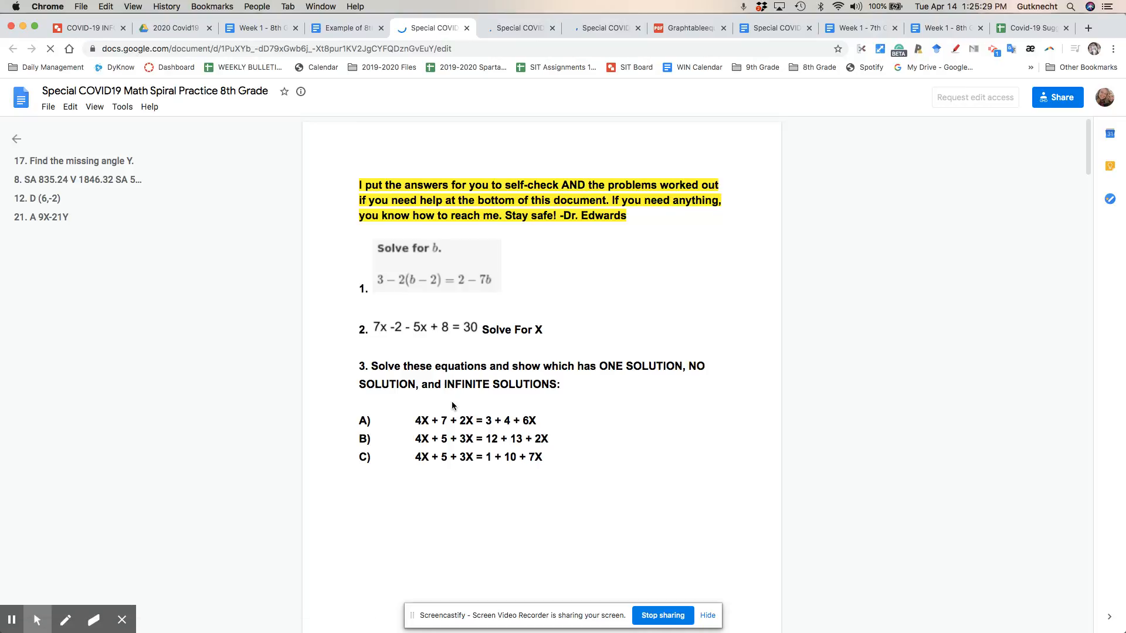
pyautogui.scroll(-1, 452, 403)
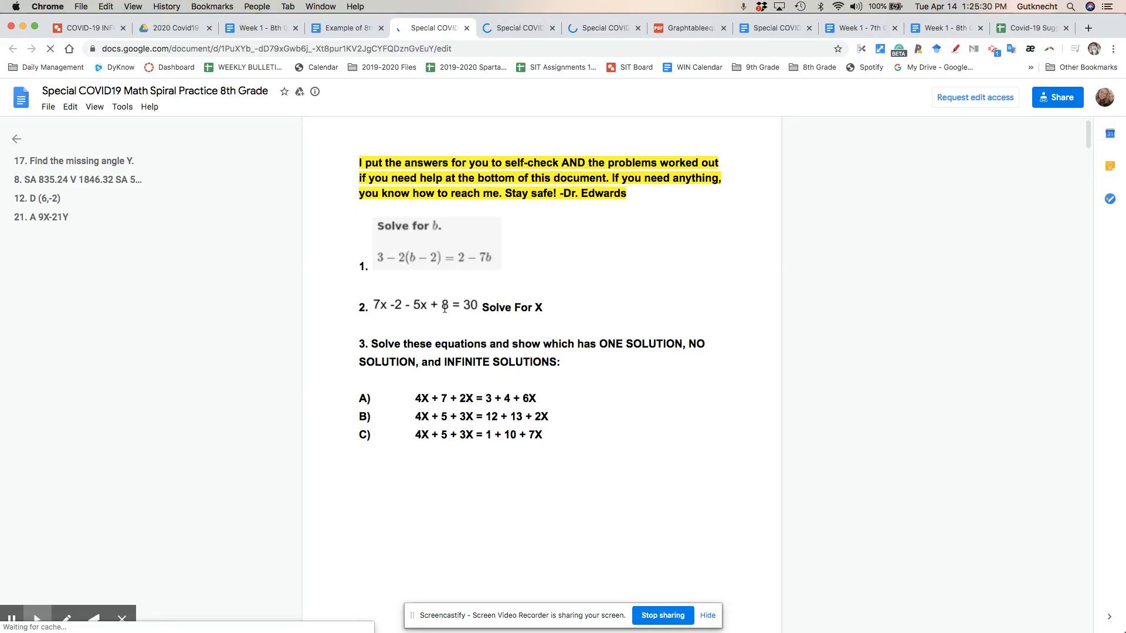
pyautogui.scroll(-15, 444, 309)
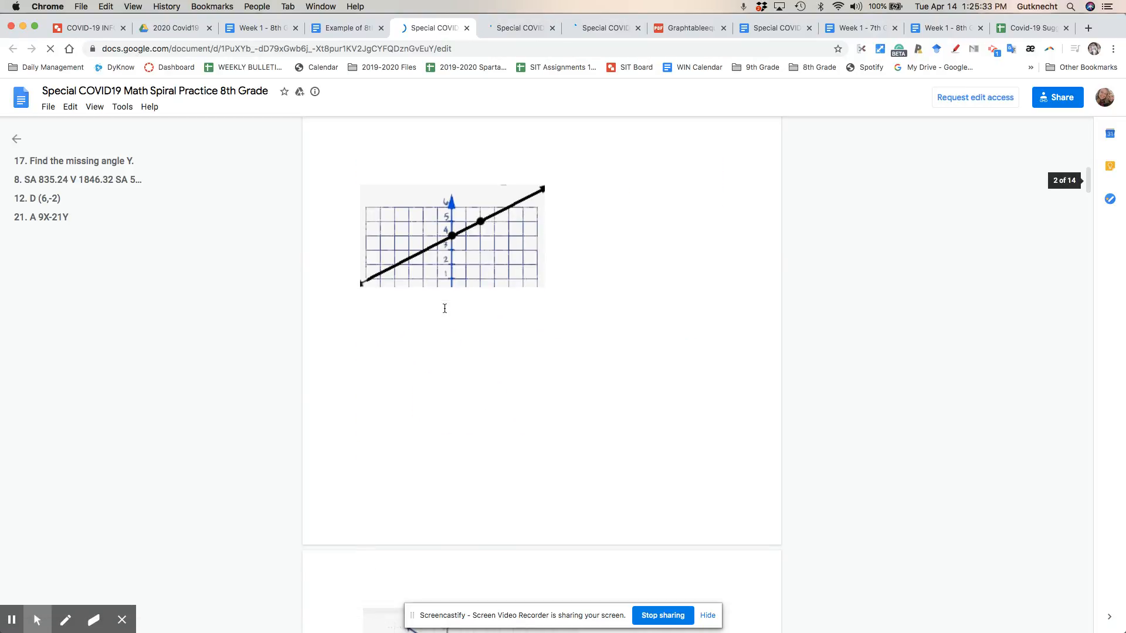
pyautogui.scroll(-10, 445, 309)
pyautogui.scroll(-20, 444, 308)
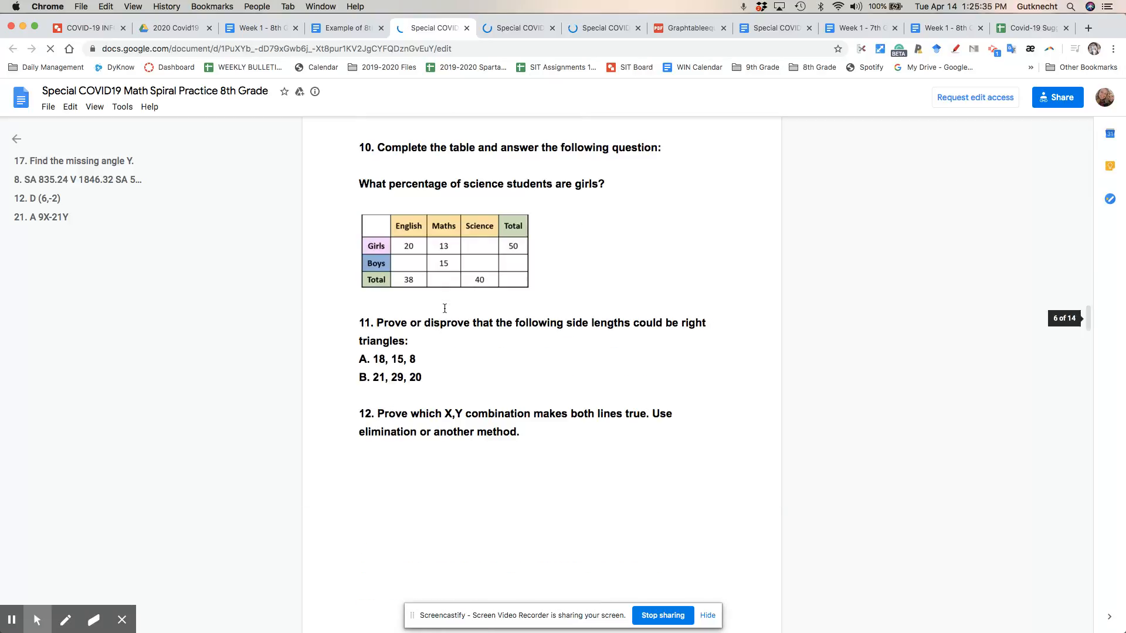
pyautogui.scroll(-20, 444, 308)
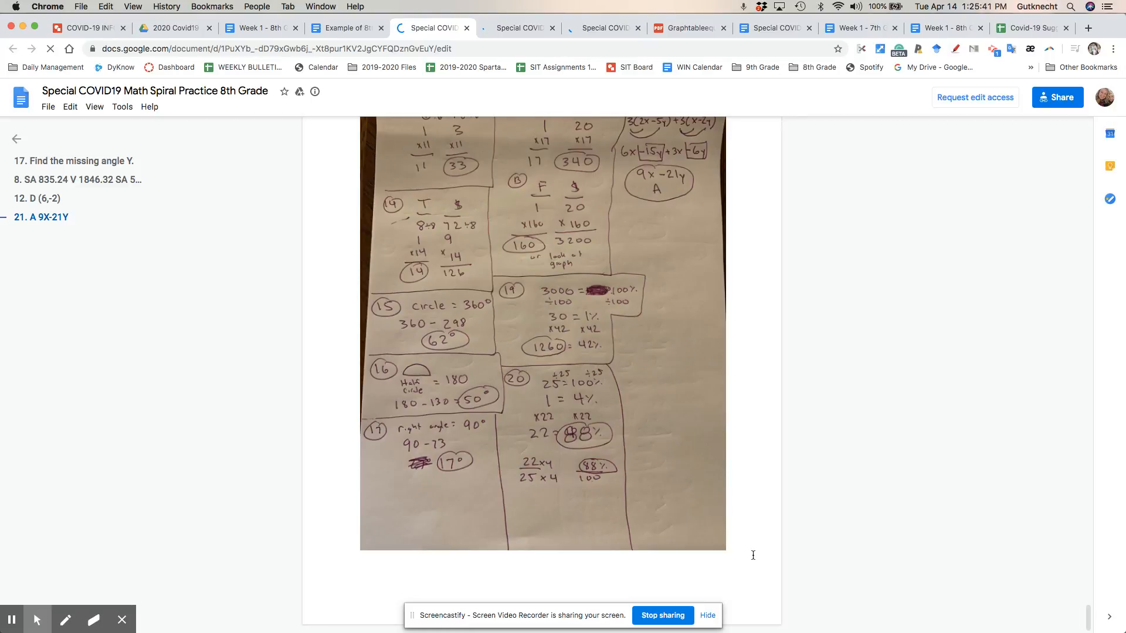
pyautogui.scroll(1, 753, 554)
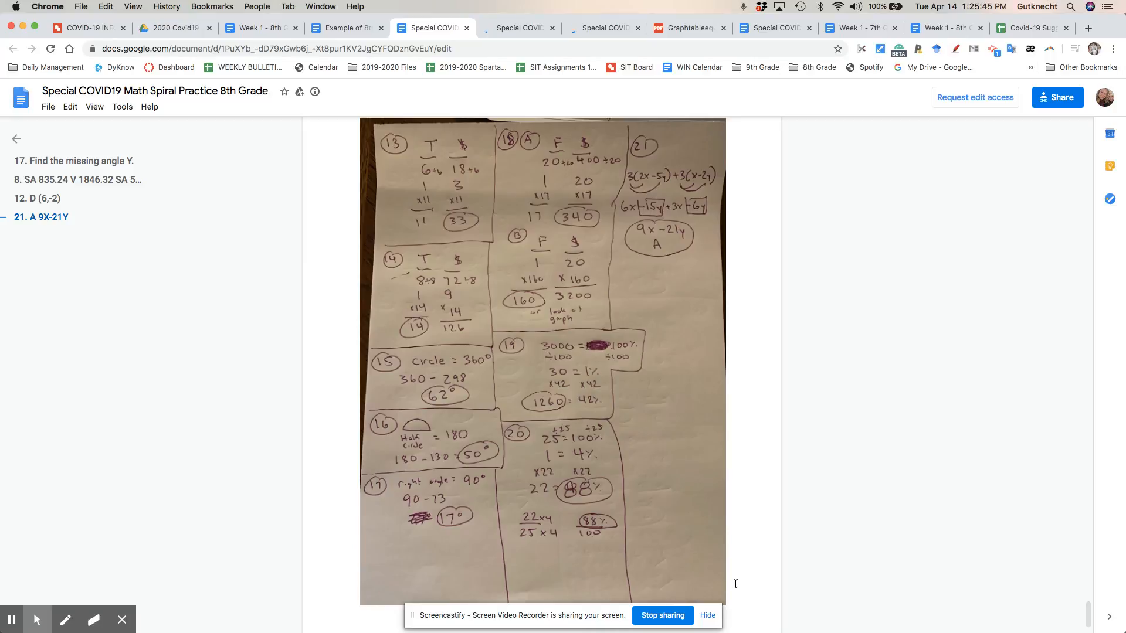
pyautogui.scroll(1, 735, 584)
pyautogui.scroll(1, 735, 584)
pyautogui.scroll(-1, 735, 584)
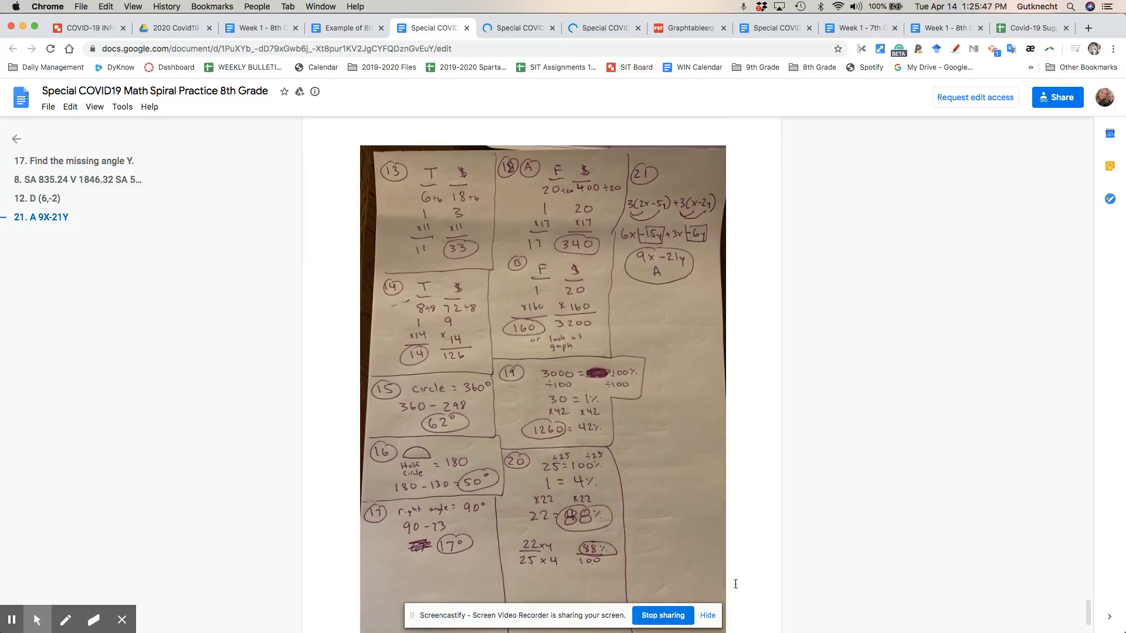
pyautogui.scroll(-1, 736, 584)
pyautogui.scroll(1, 736, 584)
pyautogui.scroll(10, 735, 584)
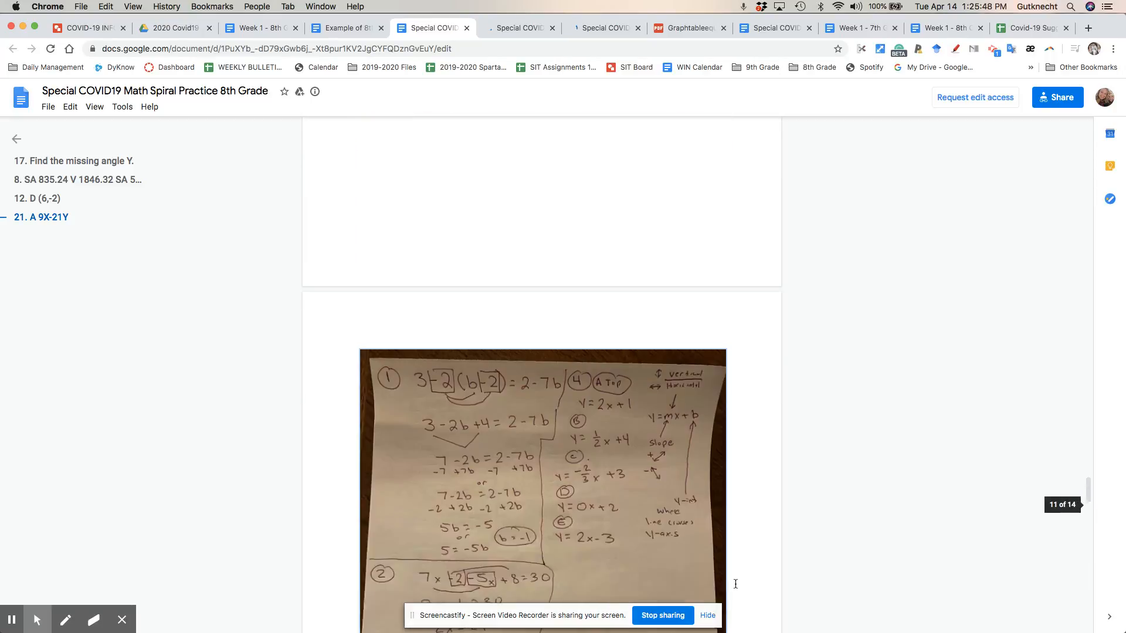
pyautogui.scroll(6, 735, 584)
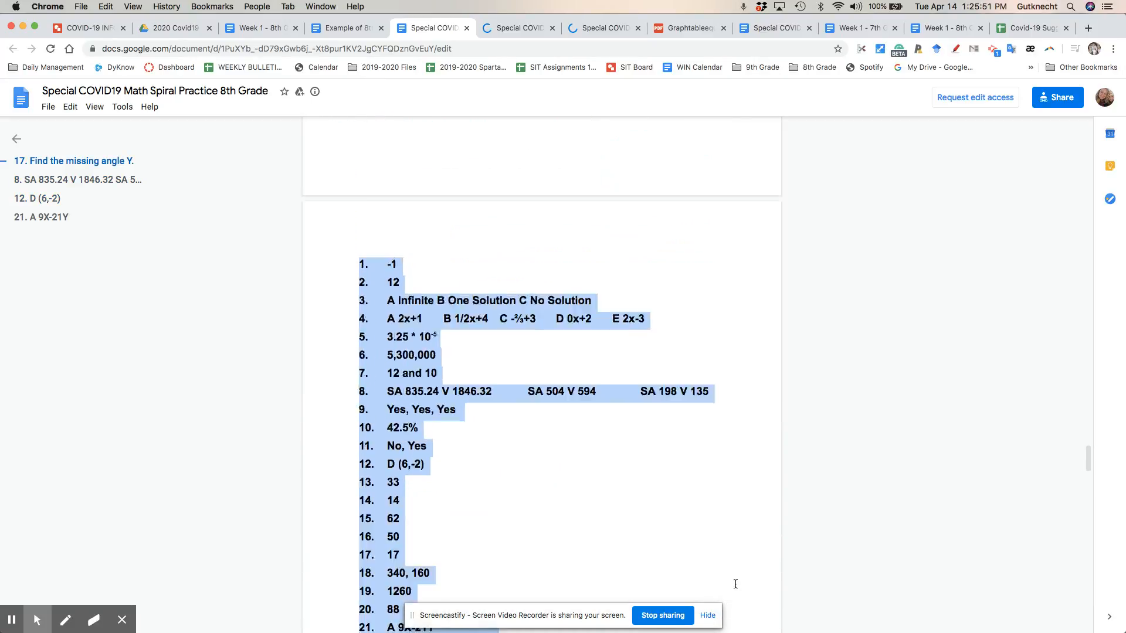
pyautogui.scroll(15, 735, 584)
pyautogui.scroll(10, 735, 584)
pyautogui.scroll(15, 735, 584)
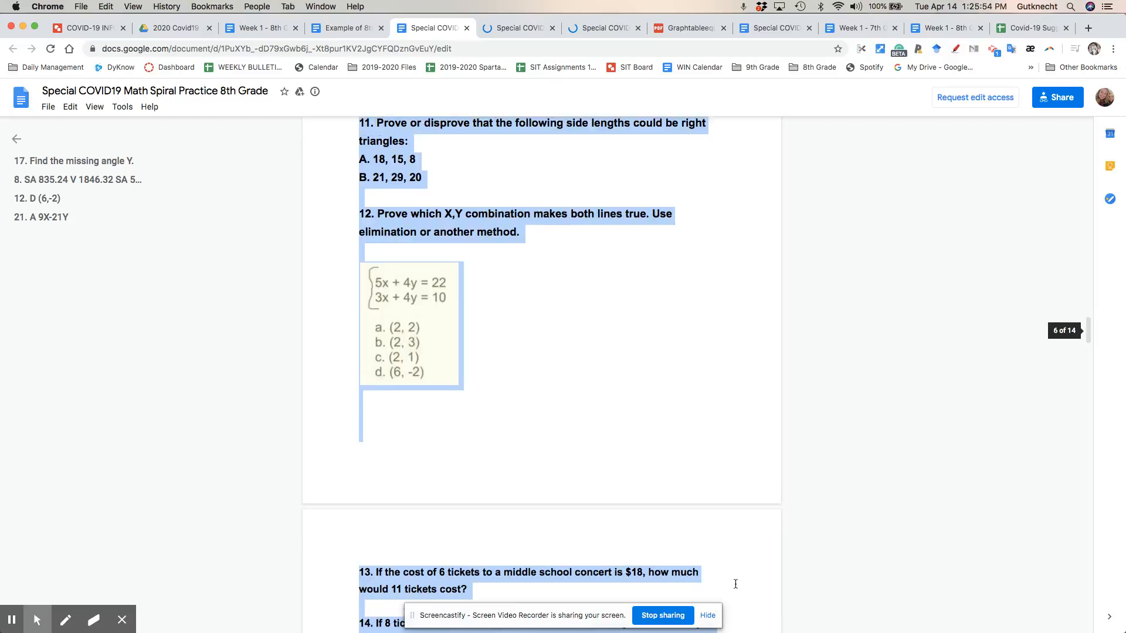
pyautogui.scroll(20, 735, 584)
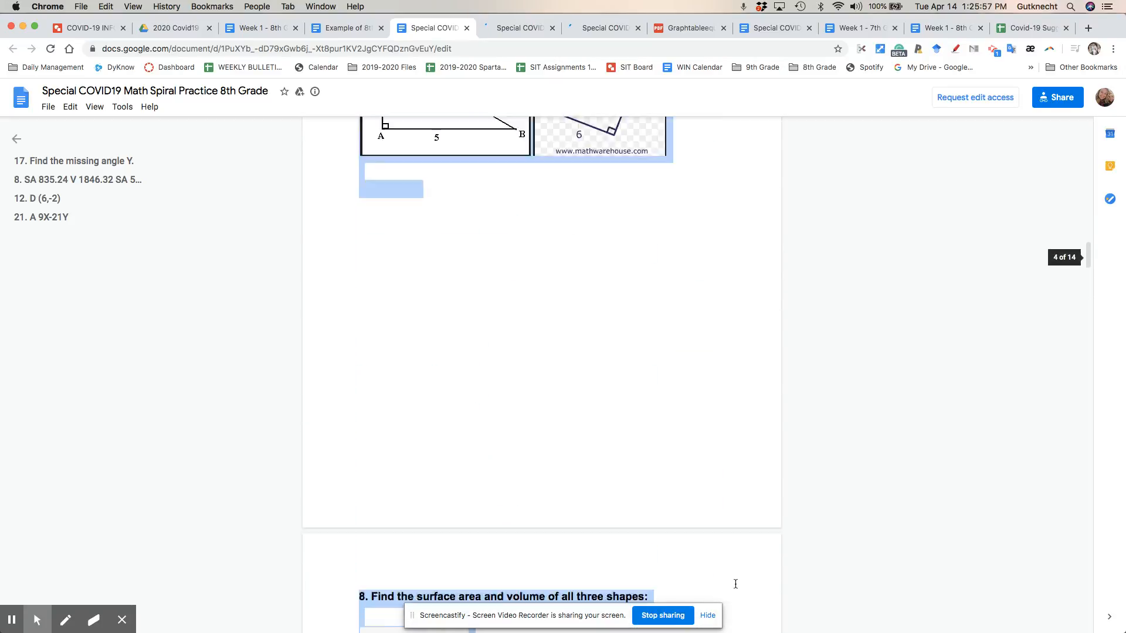
pyautogui.scroll(10, 735, 584)
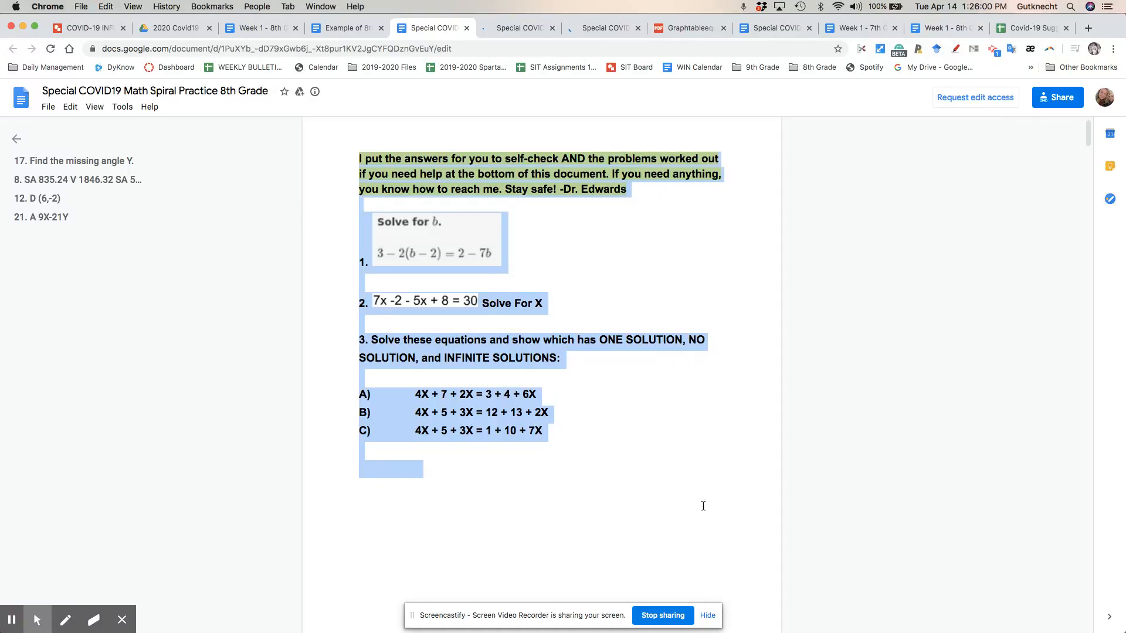
# Step: Paste the copied practice problems and answers into the weekly plan beneath the Spiral Practice #1 heading
pyautogui.click(357, 29)
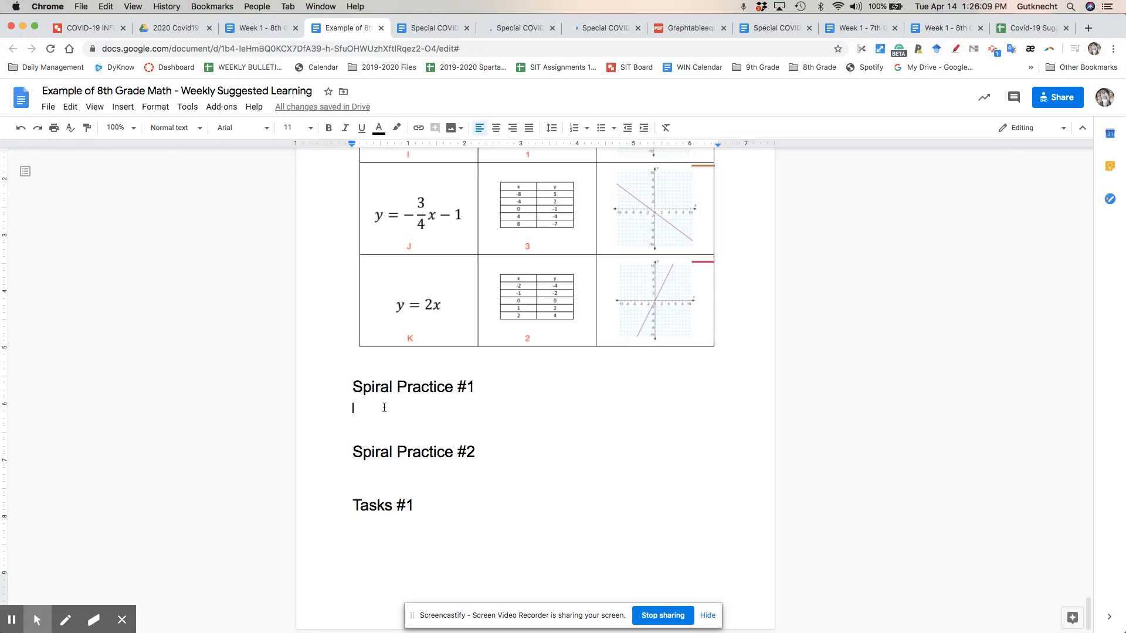
pyautogui.press('super+v')
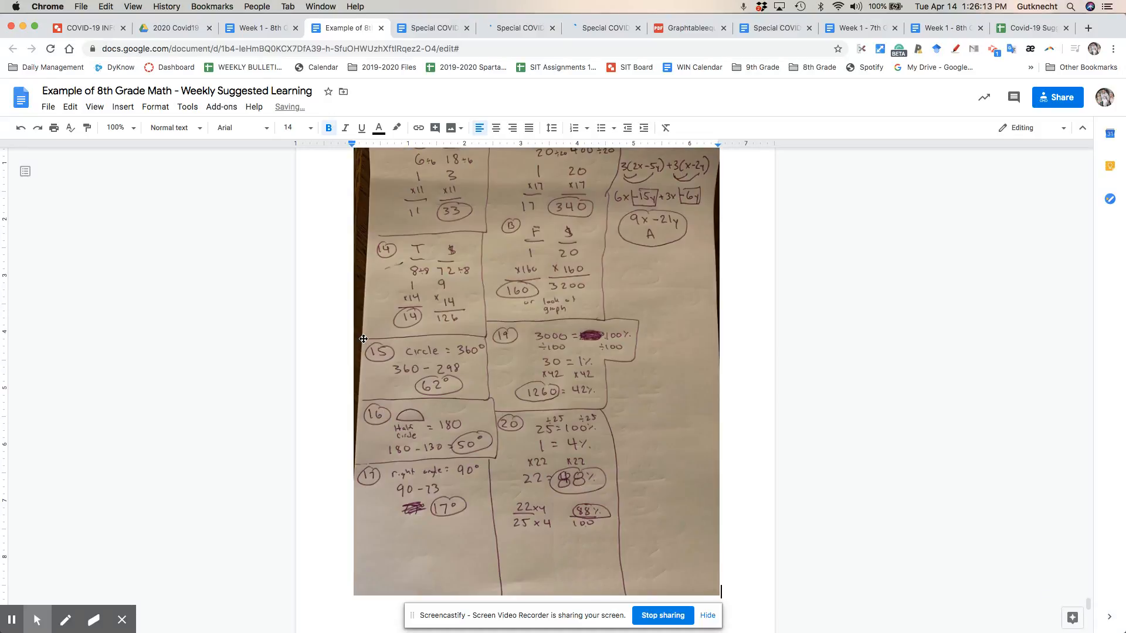
# Step: Place the cursor beneath the Spiral Practice #2 heading in the plan and close the first Special COVID19 Math Spiral Practice document
pyautogui.scroll(-10, 364, 339)
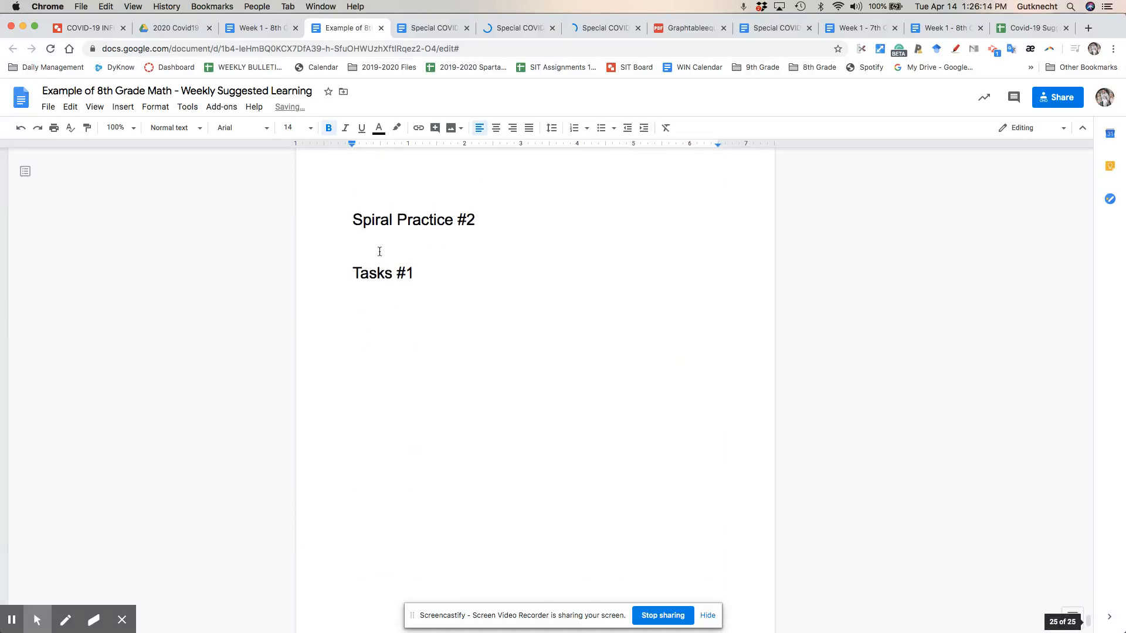
pyautogui.click(379, 247)
pyautogui.click(467, 30)
# Step: Select and copy the entire content of the Special COVID19 Math Spiral Practice 8th Grade #2 document, from the last worked-answers photo up to the opening note
pyautogui.click(438, 28)
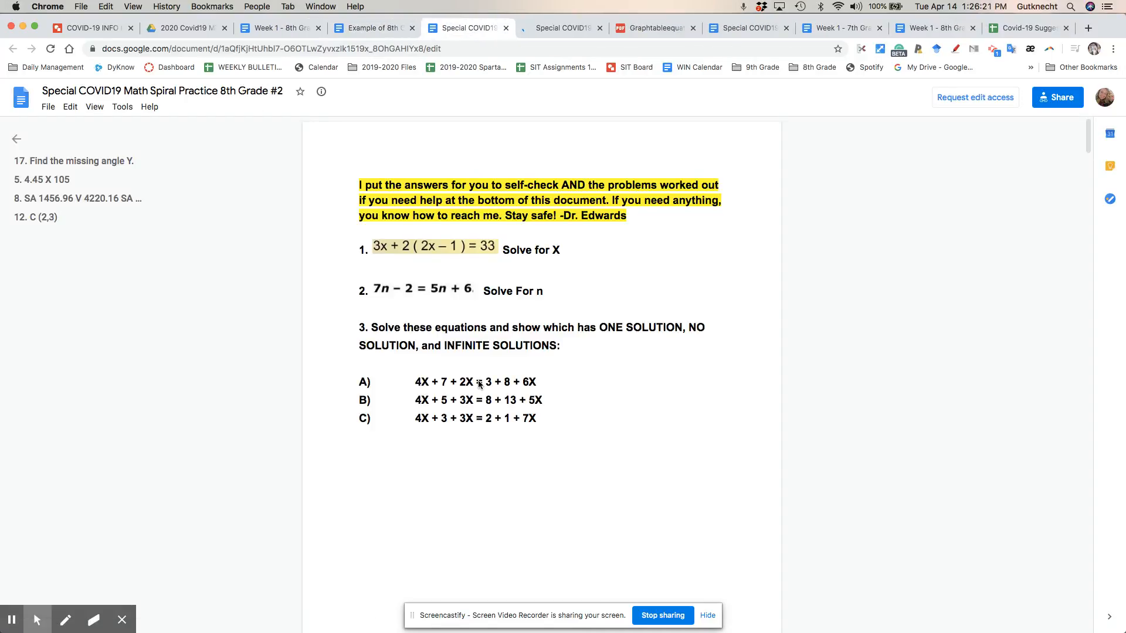
pyautogui.scroll(-20, 1031, 306)
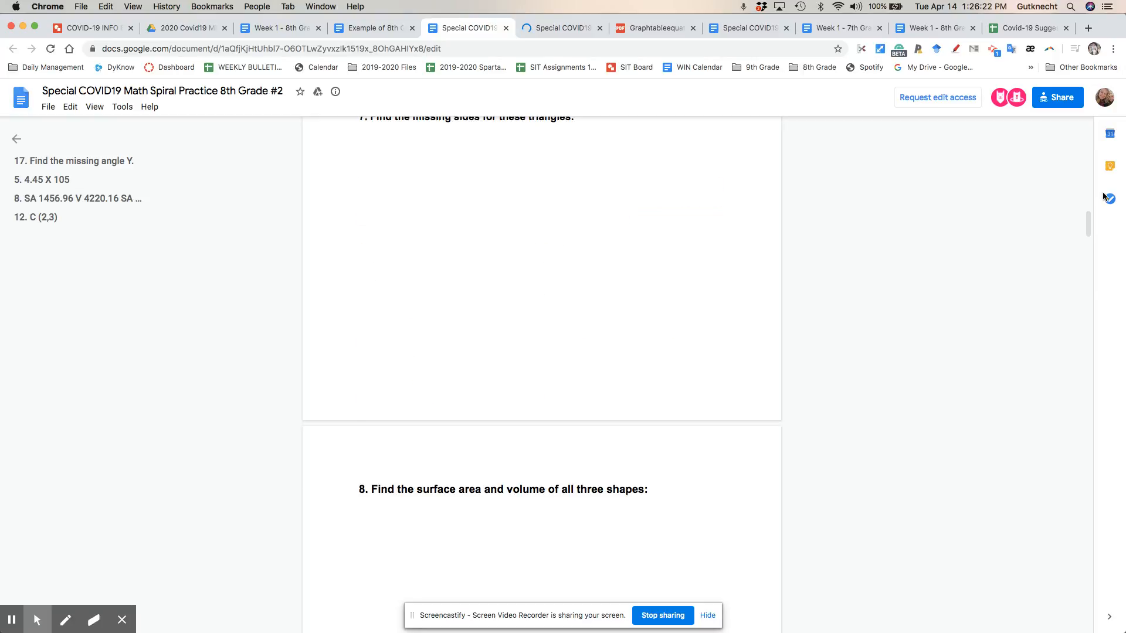
pyautogui.scroll(-20, 1032, 306)
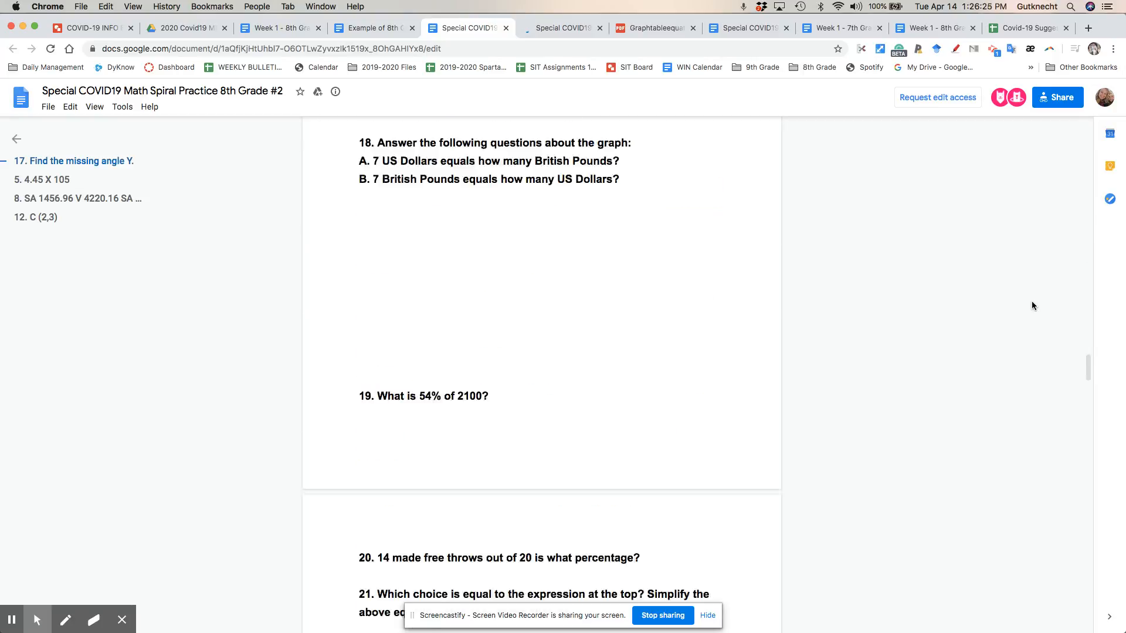
pyautogui.scroll(-20, 1016, 326)
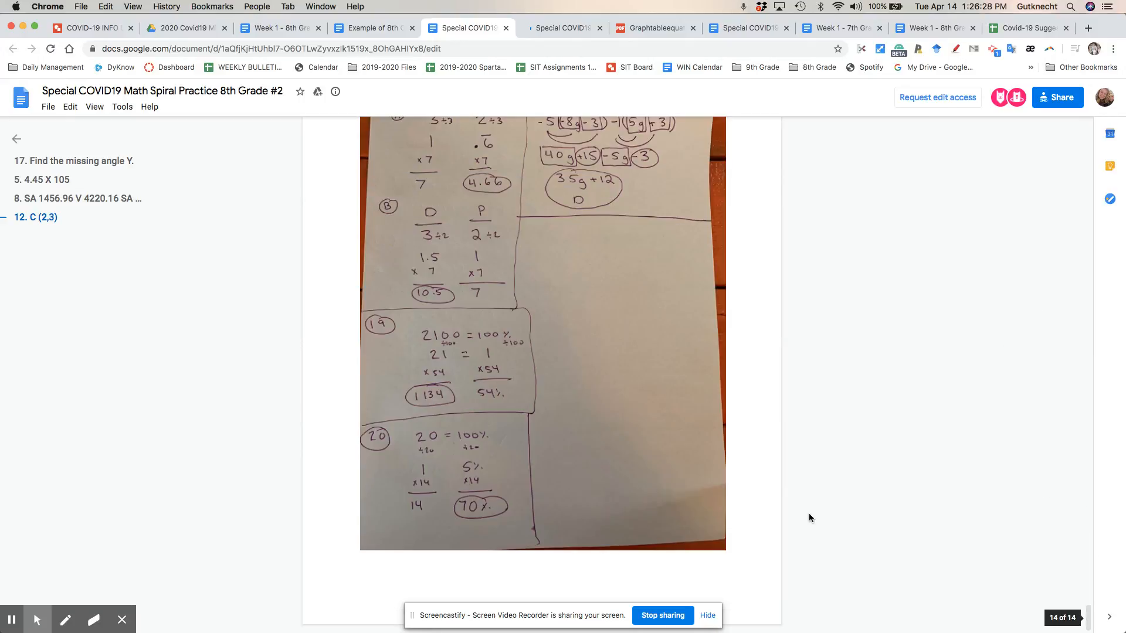
pyautogui.scroll(2, 751, 545)
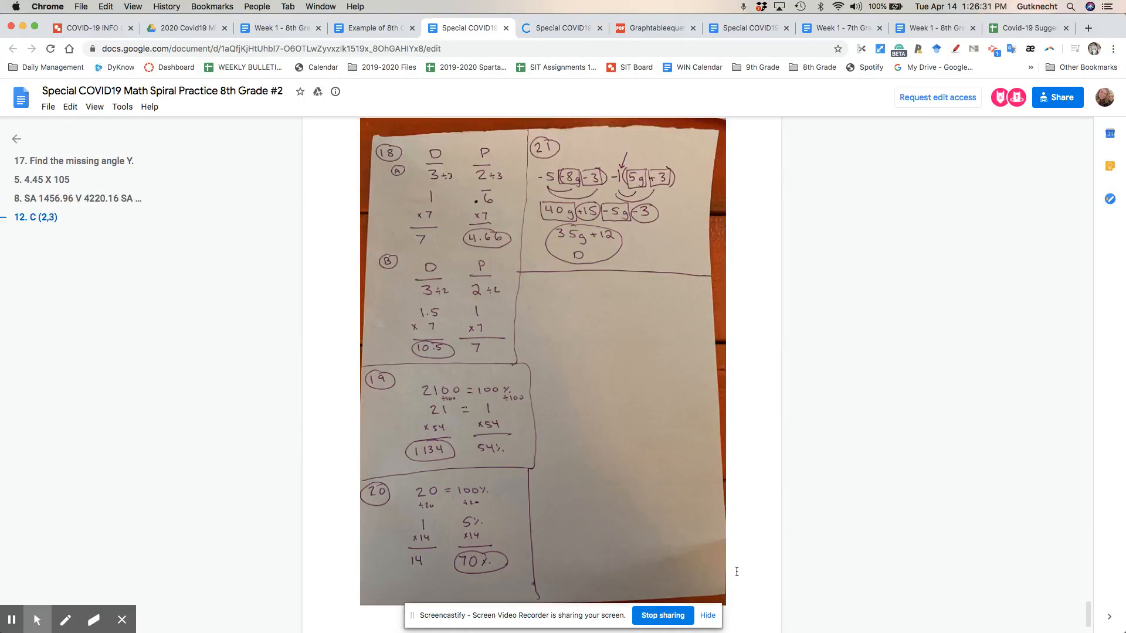
pyautogui.scroll(15, 732, 578)
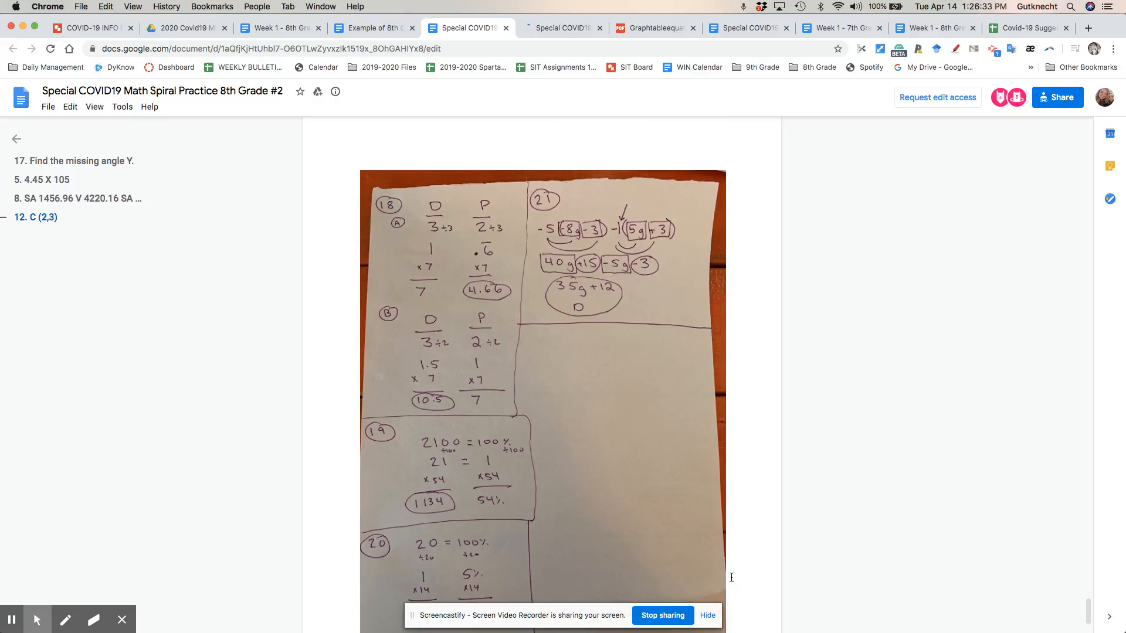
pyautogui.scroll(10, 731, 578)
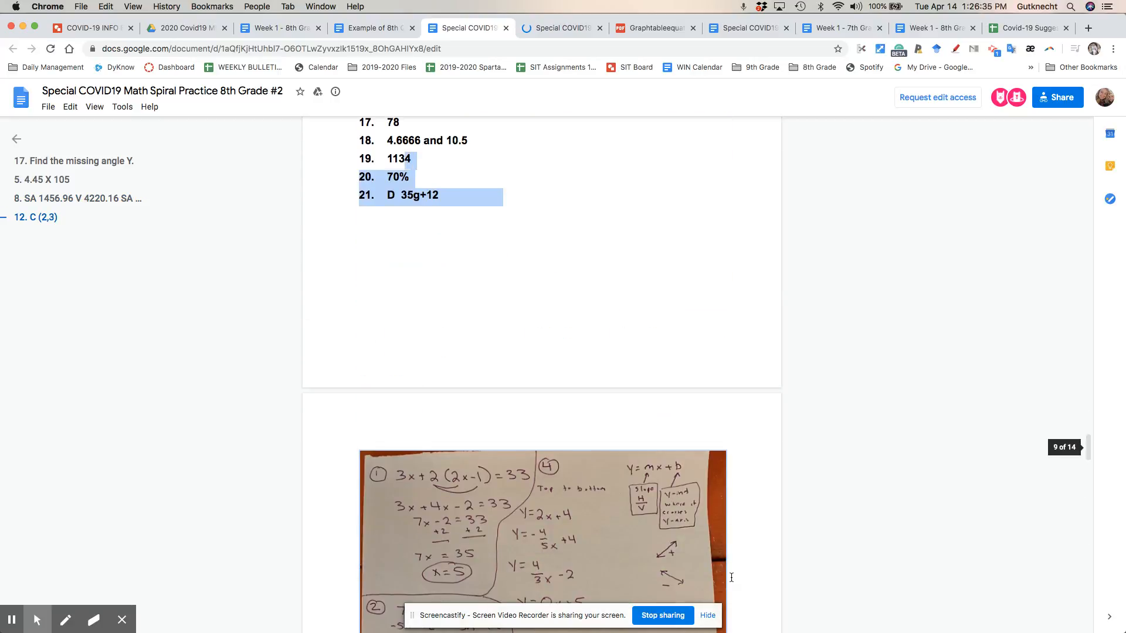
pyautogui.scroll(20, 731, 578)
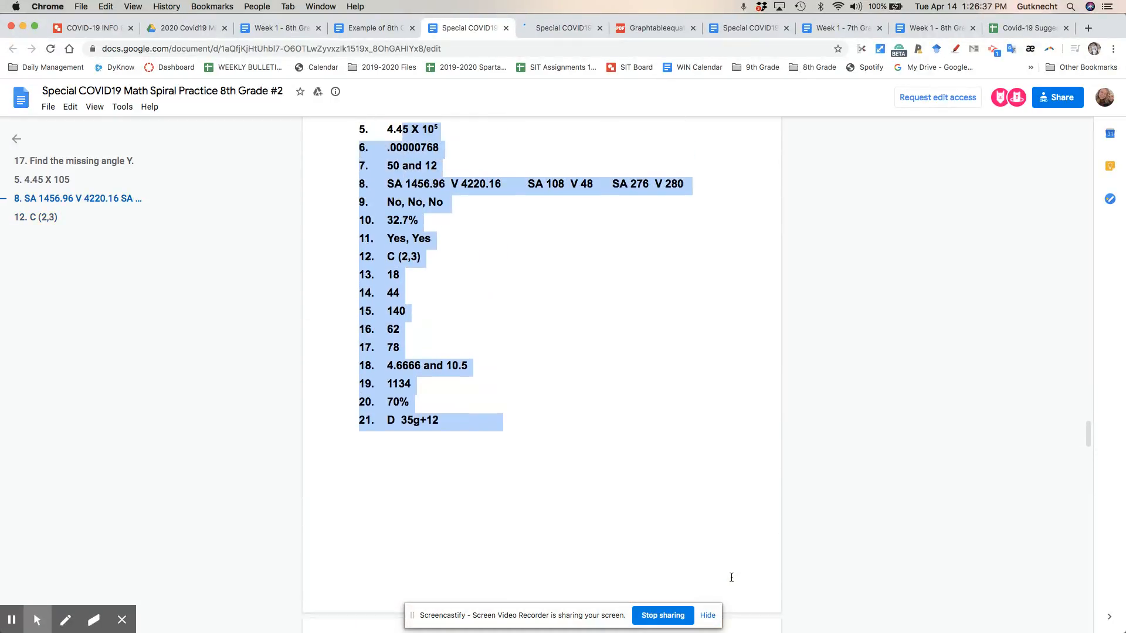
pyautogui.scroll(15, 731, 577)
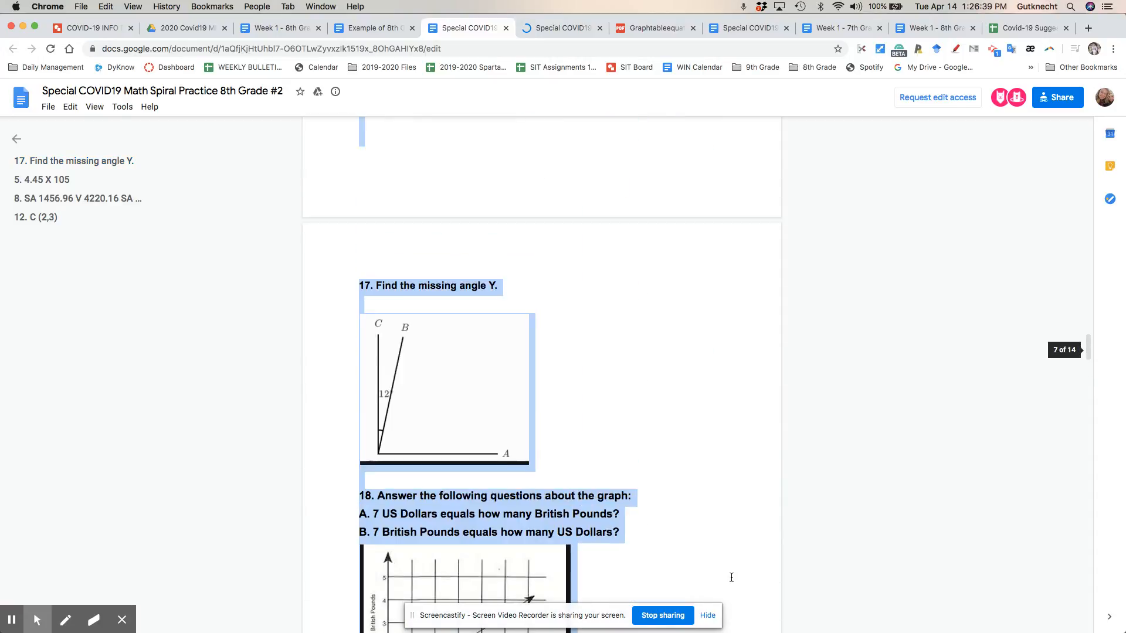
pyautogui.scroll(15, 731, 578)
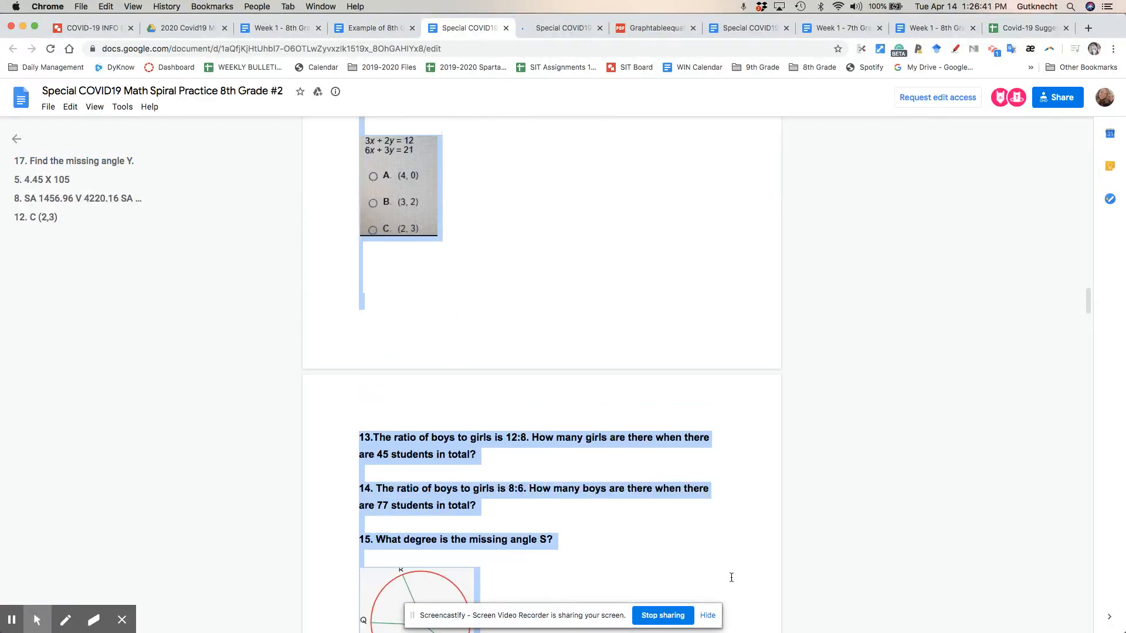
pyautogui.scroll(15, 731, 578)
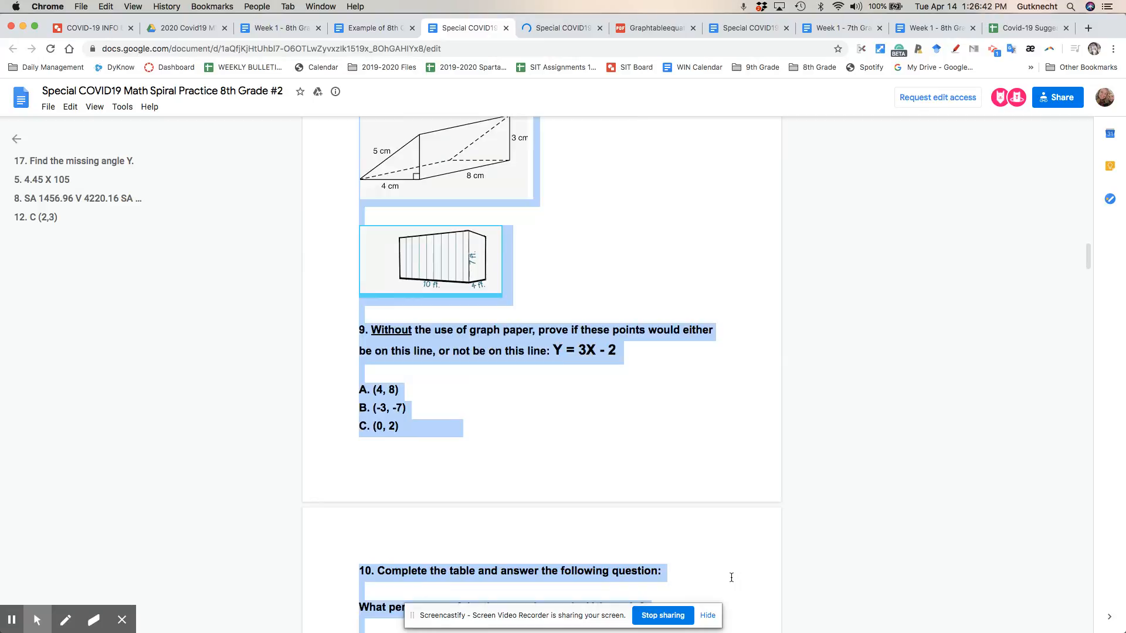
pyautogui.scroll(15, 731, 578)
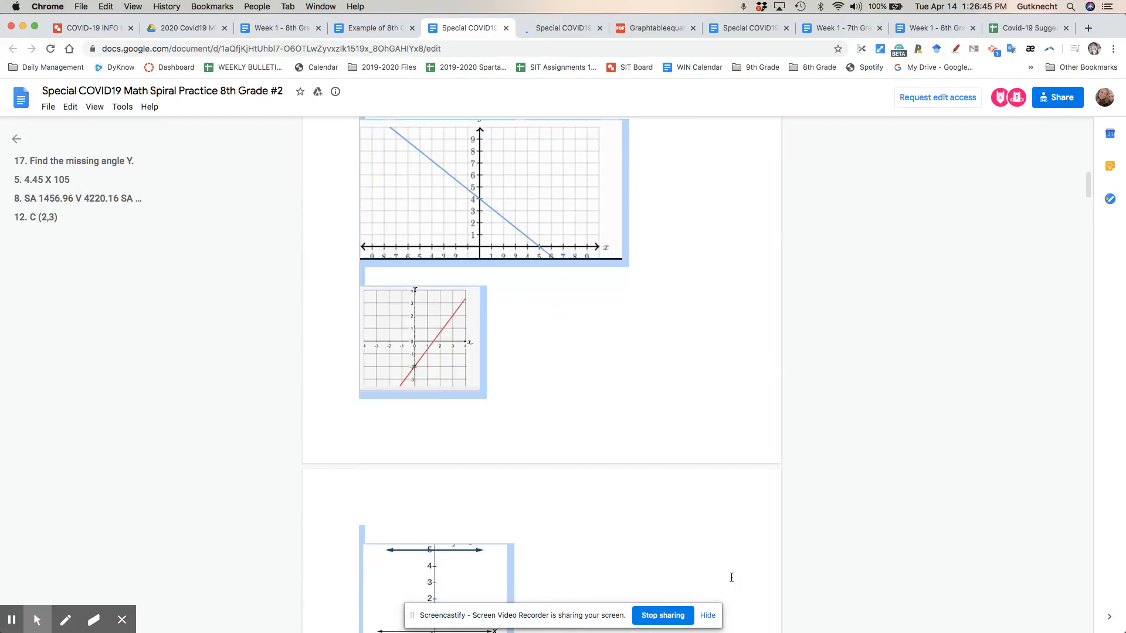
pyautogui.scroll(3, 731, 578)
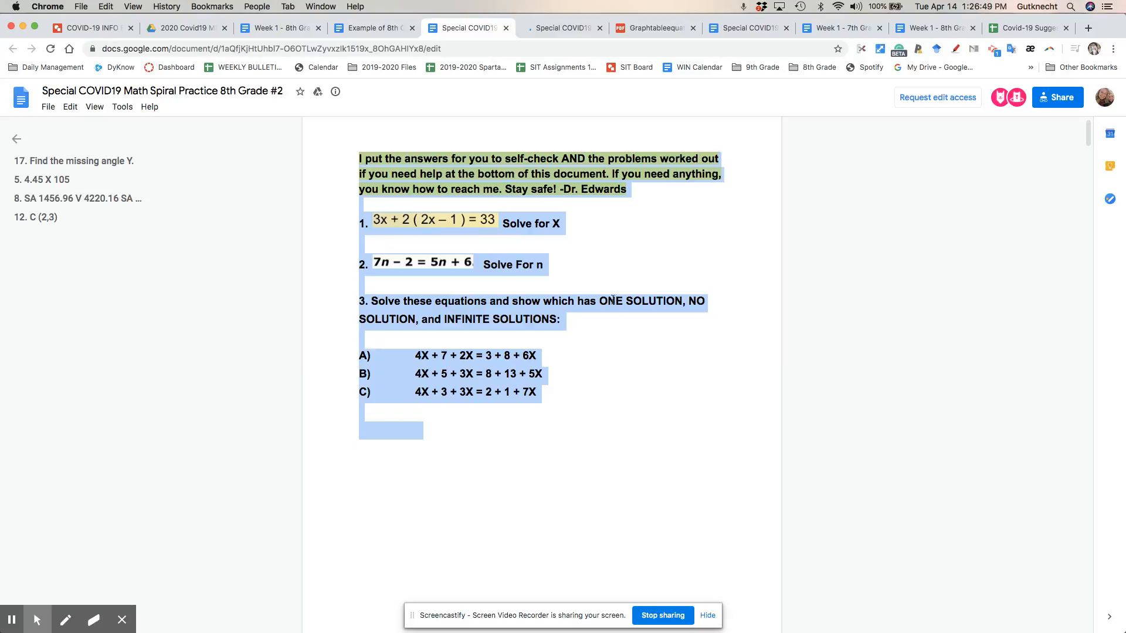
# Step: Paste the copied practice set beneath the Spiral Practice #2 heading in the weekly plan, and close the Spiral Practice 8th Grade #2 document
pyautogui.click(376, 30)
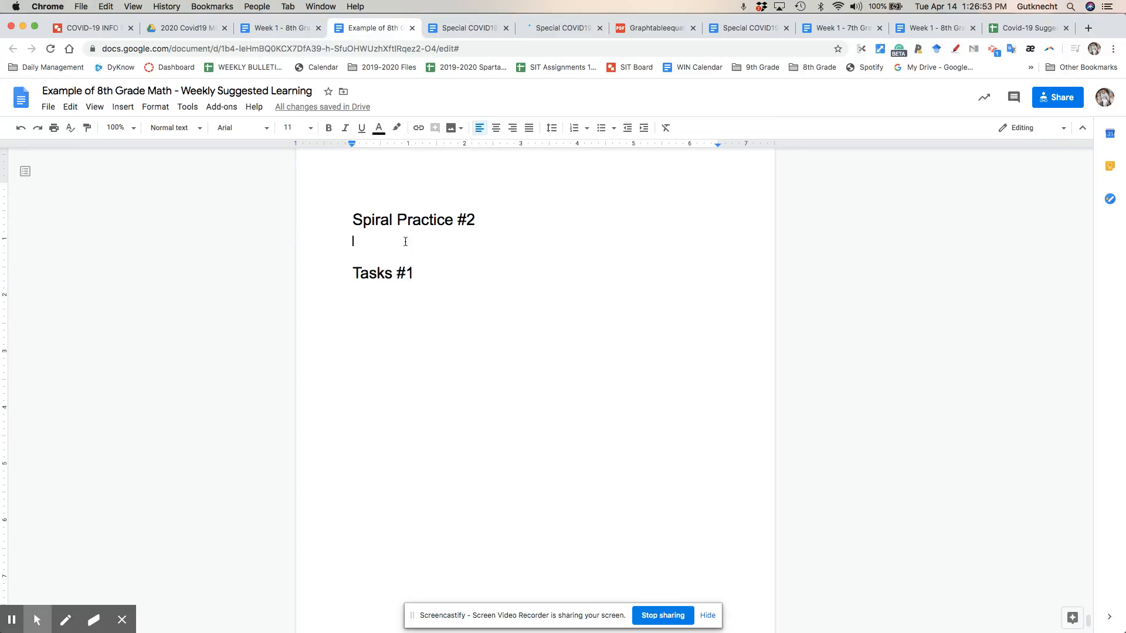
pyautogui.press('super+v')
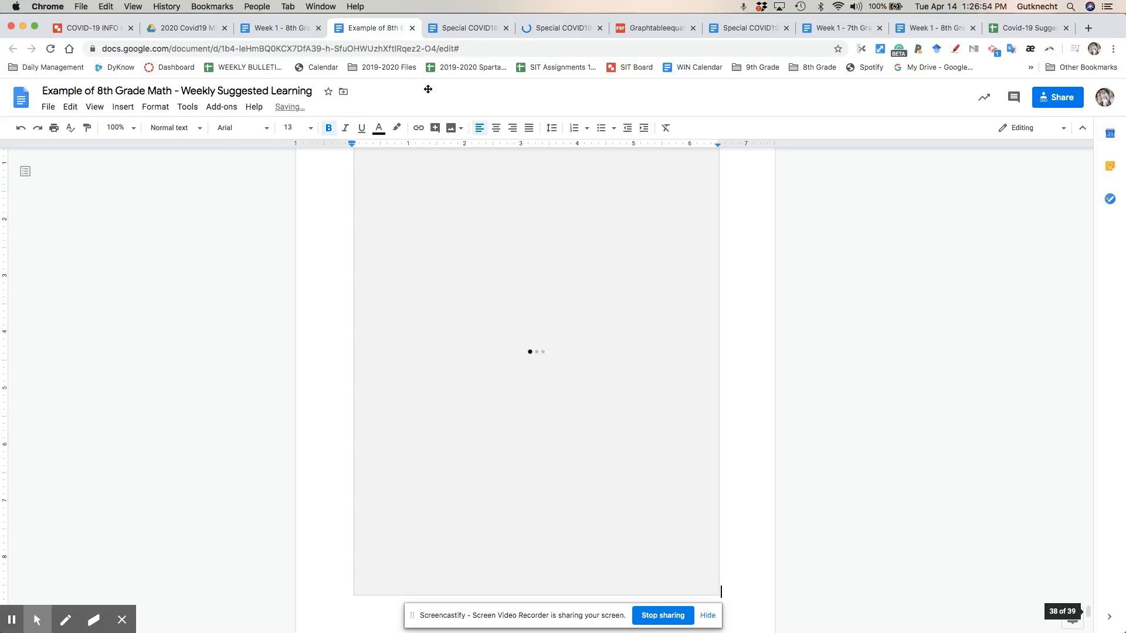
pyautogui.click(473, 31)
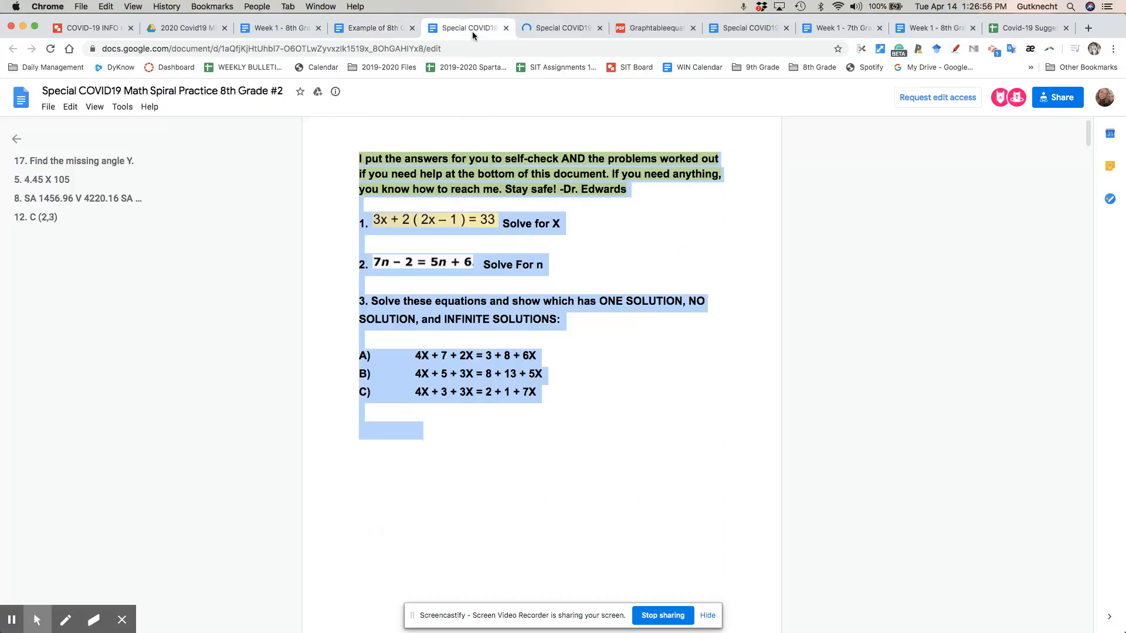
pyautogui.click(505, 28)
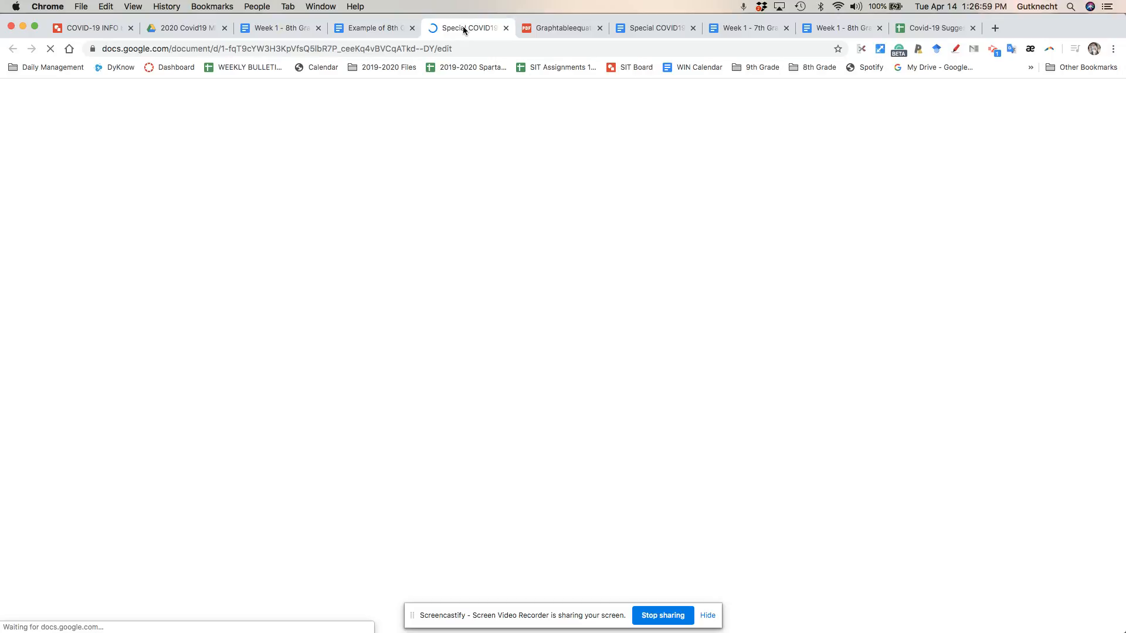
# Step: Select and copy the whole Special COVID19 Math Task 8th Grade document, from the final worked-solution photo up to the introductory note
pyautogui.scroll(-15, 627, 417)
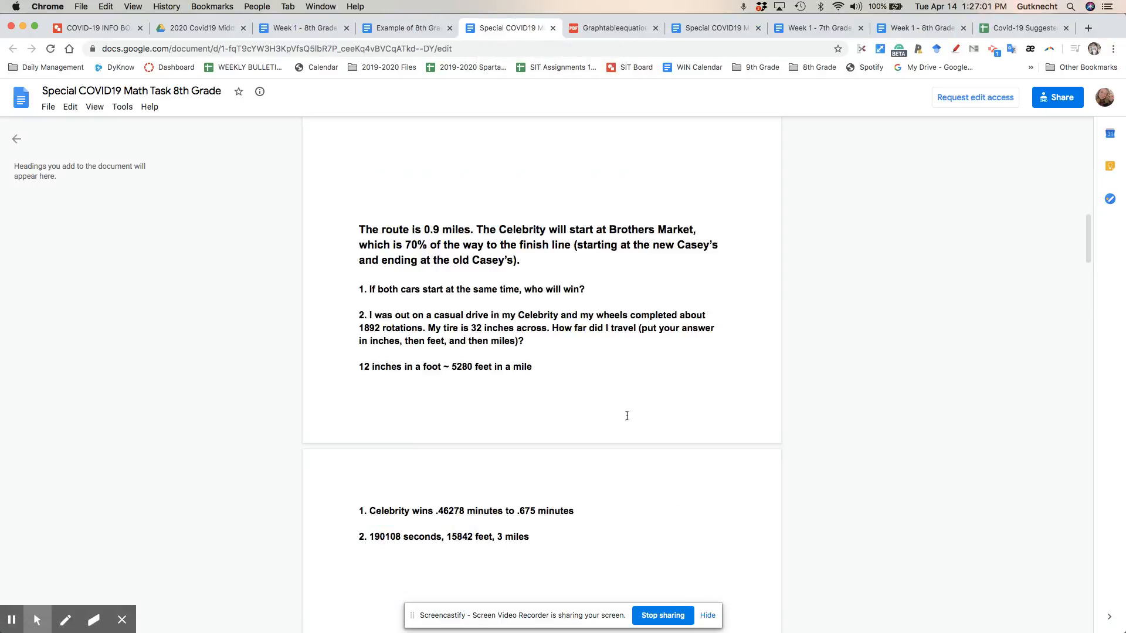
pyautogui.scroll(-20, 626, 415)
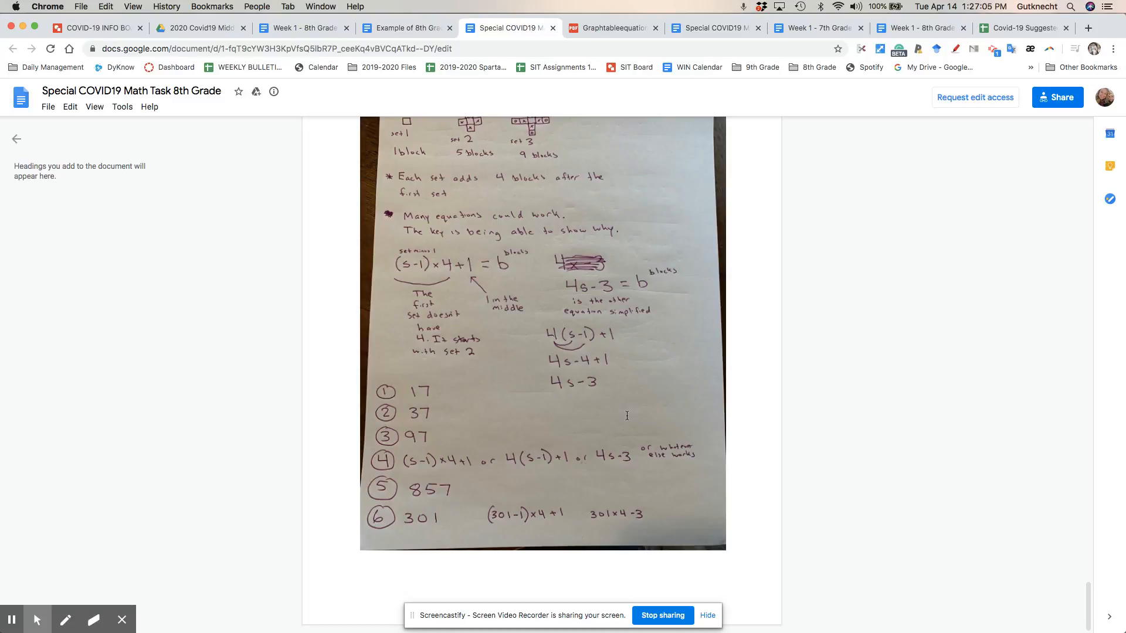
pyautogui.scroll(2, 736, 532)
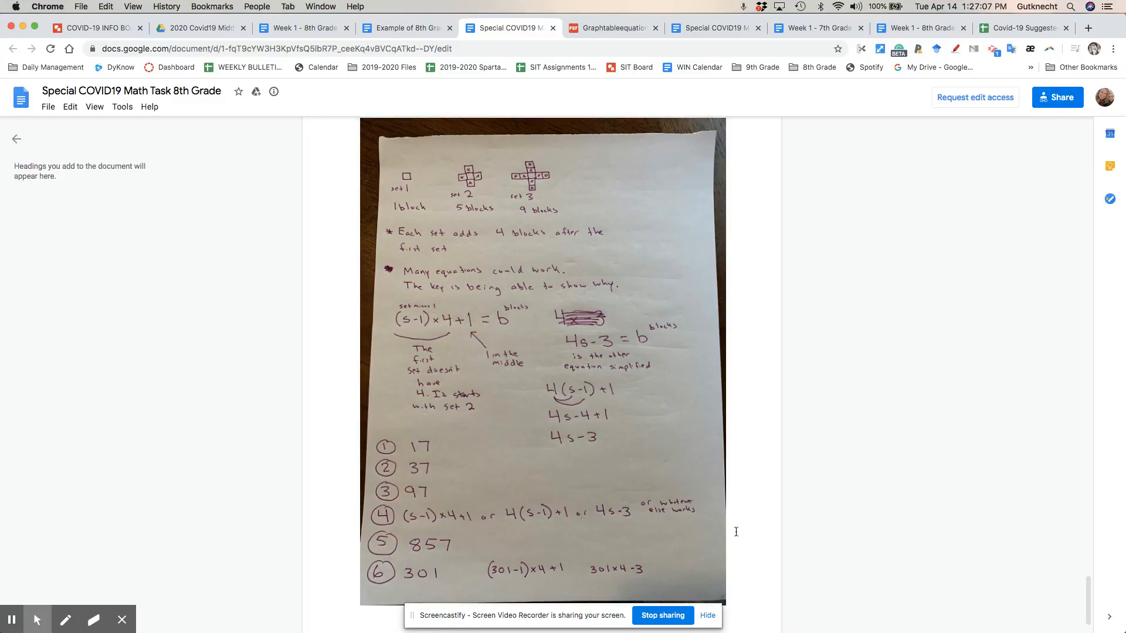
pyautogui.scroll(15, 735, 532)
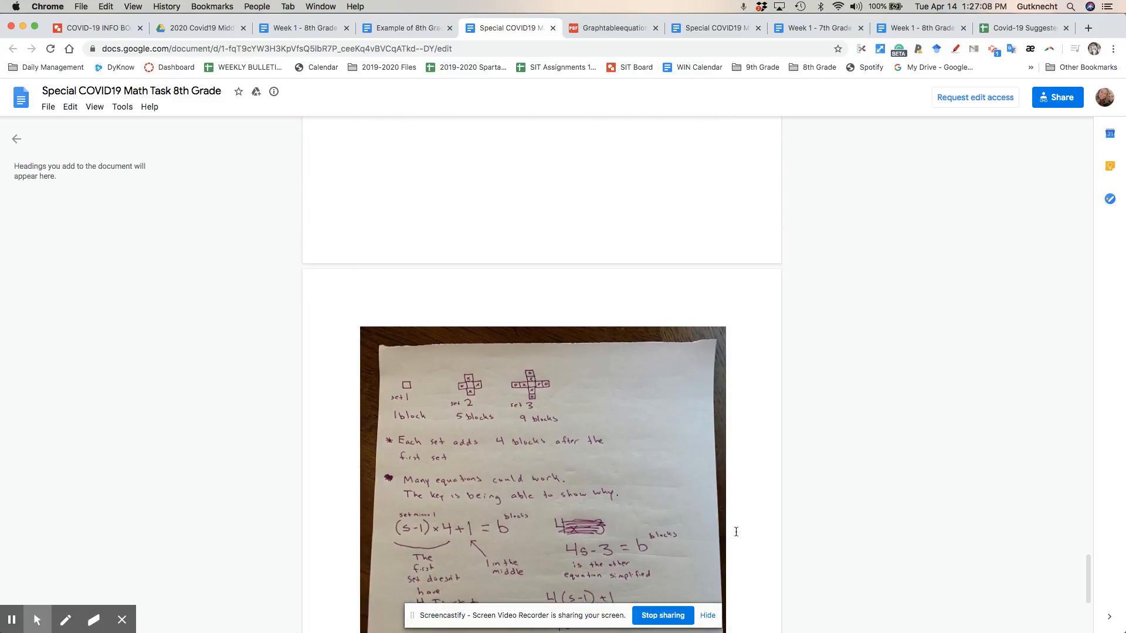
pyautogui.scroll(20, 735, 531)
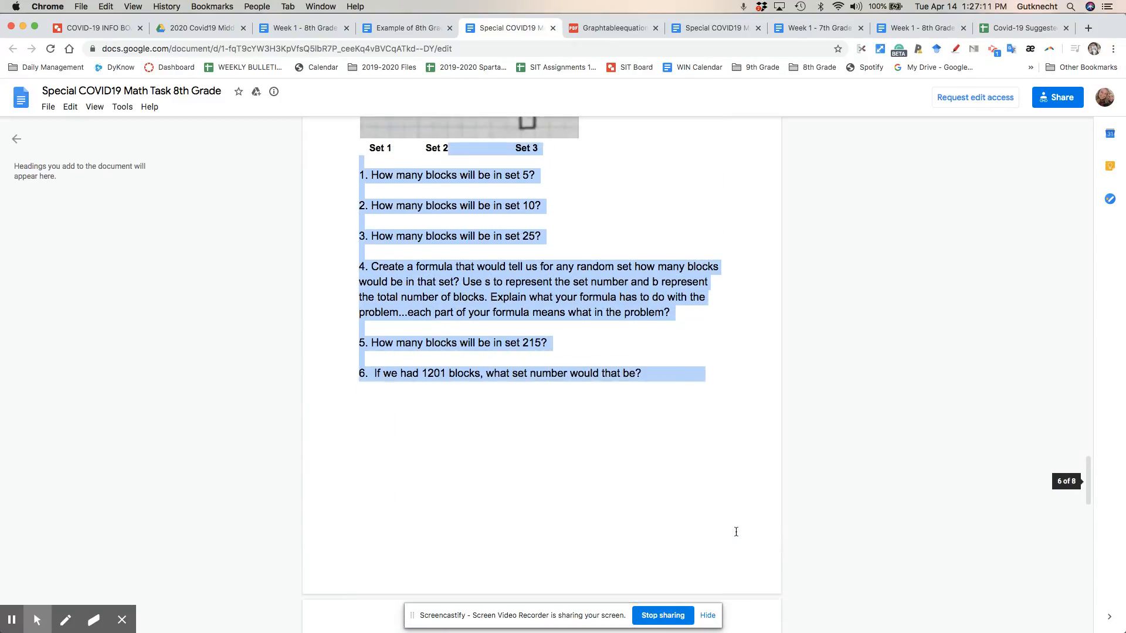
pyautogui.scroll(20, 736, 532)
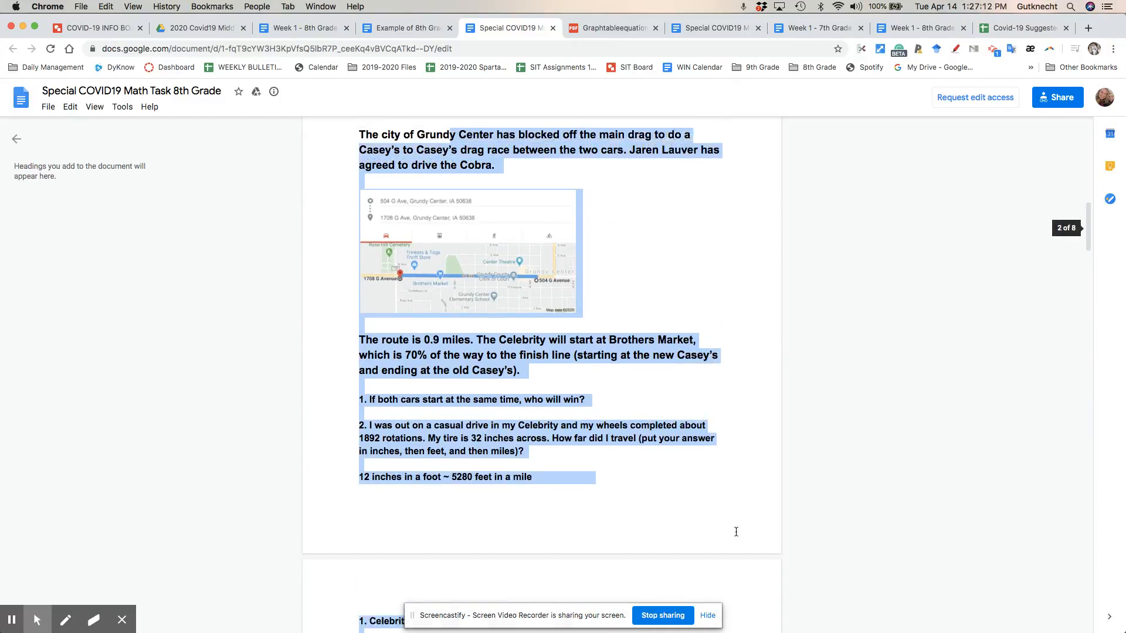
pyautogui.scroll(15, 735, 532)
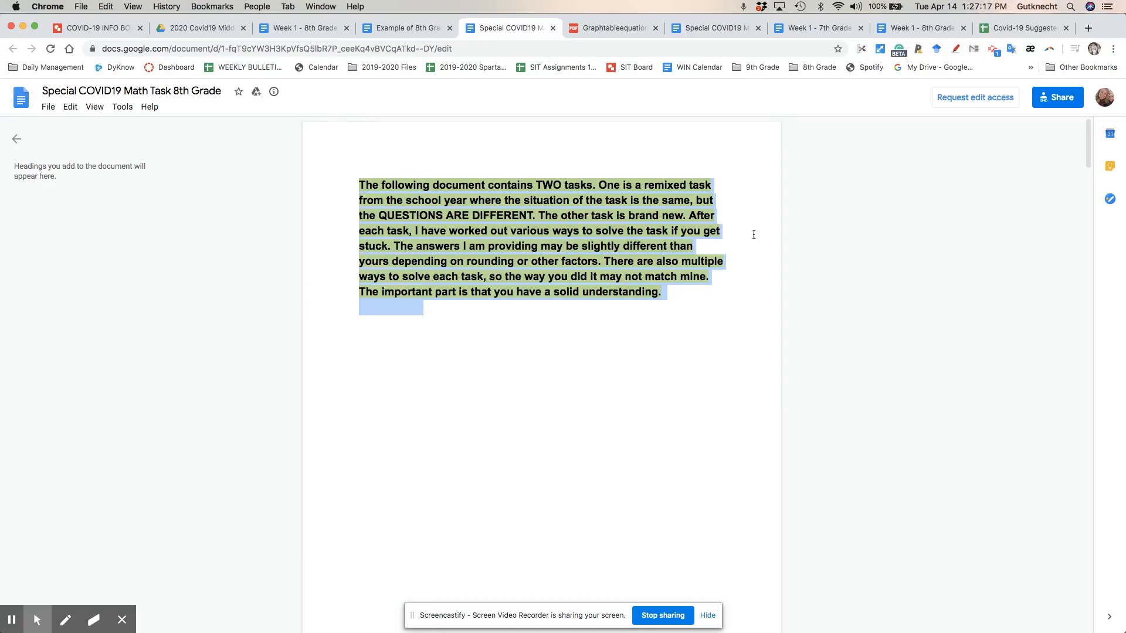
# Step: Paste the copied tasks and solutions on a new line beneath the Tasks #1 heading at the end of the weekly plan
pyautogui.click(421, 31)
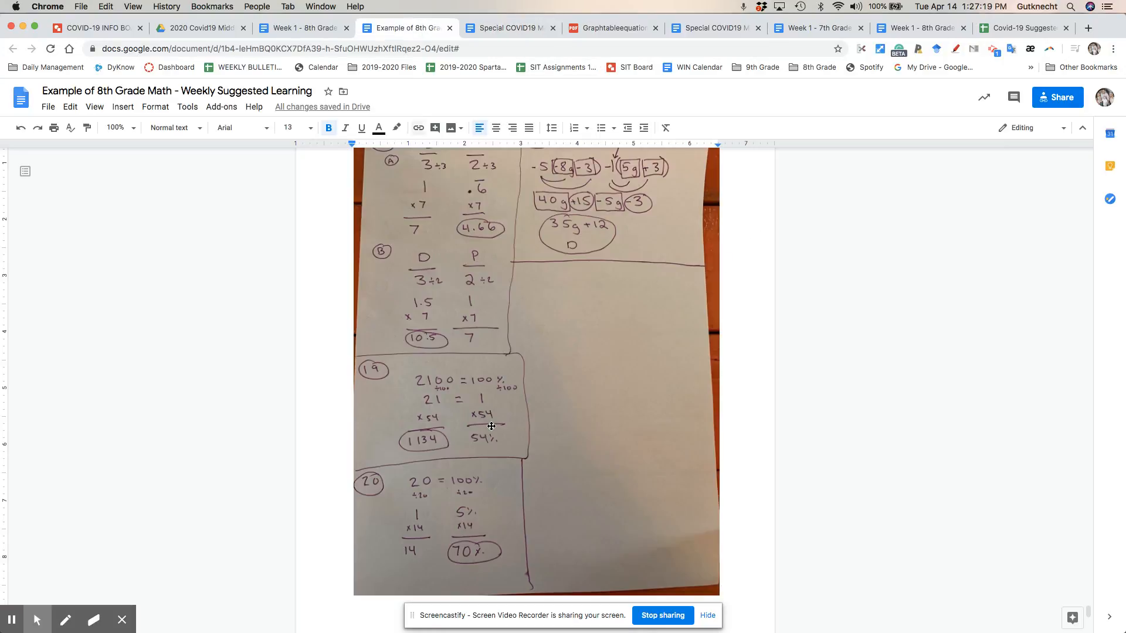
pyautogui.scroll(-5, 490, 426)
pyautogui.scroll(-6, 491, 425)
pyautogui.click(391, 243)
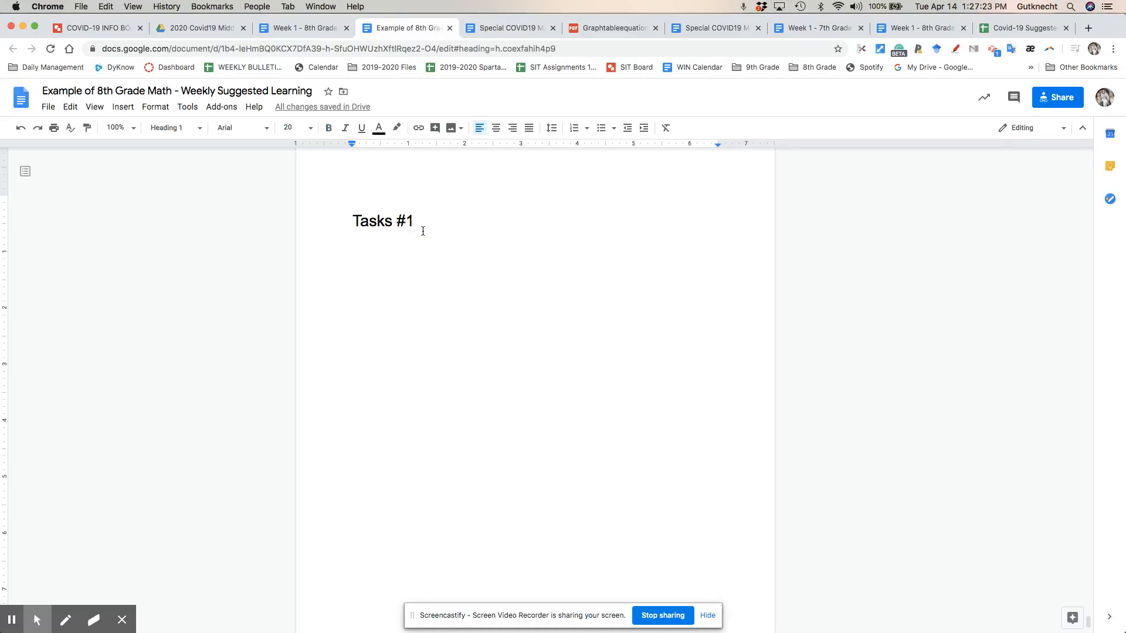
pyautogui.press('Return')
pyautogui.press('cmd+v')
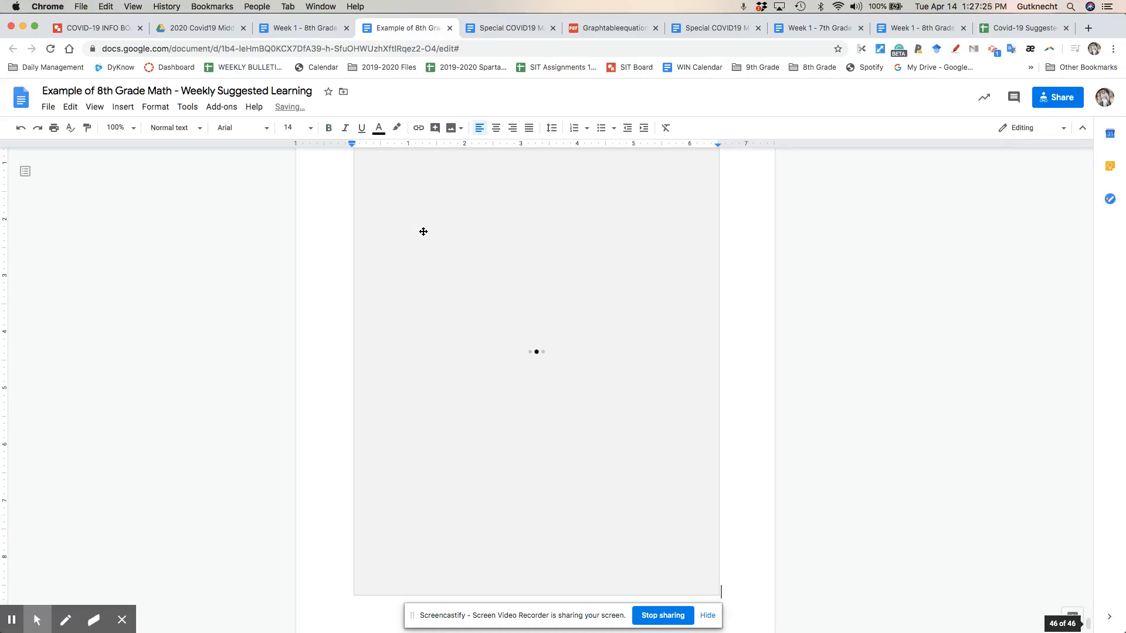
pyautogui.scroll(-10, 498, 323)
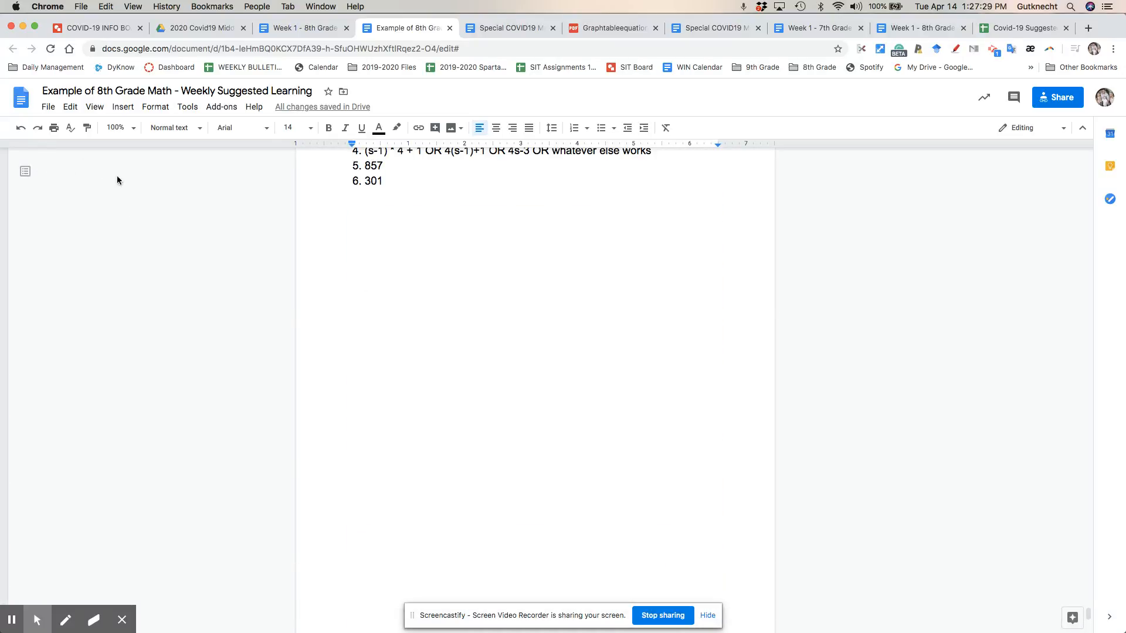
# Step: Show the weekly plan's document outline and insert a page break before the Spiral Practice #1 heading
pyautogui.click(27, 174)
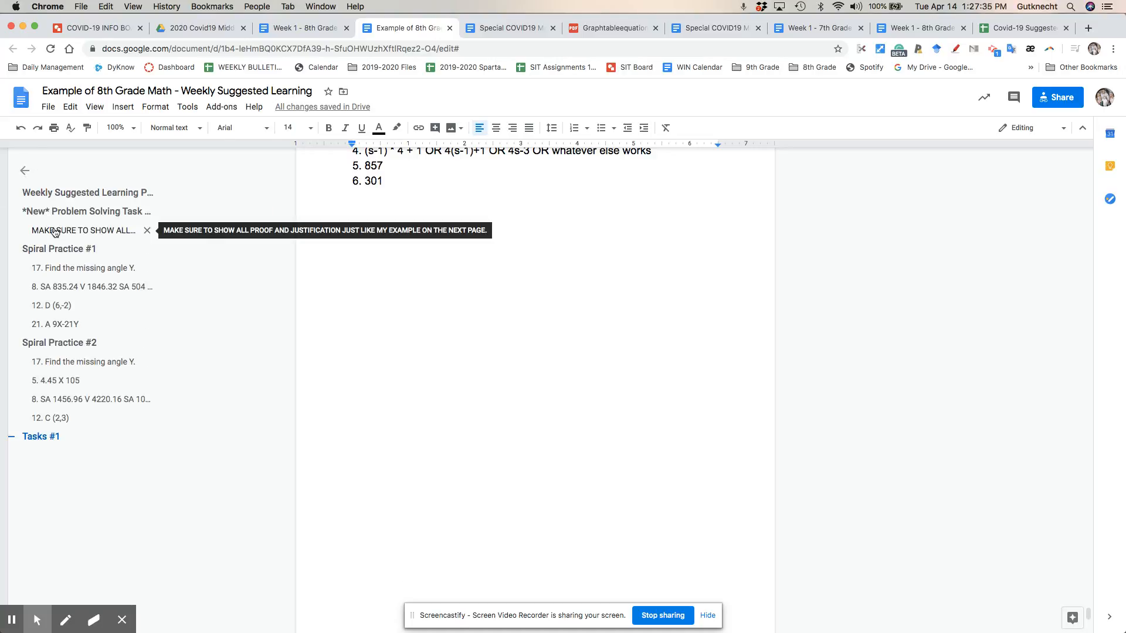
pyautogui.click(57, 213)
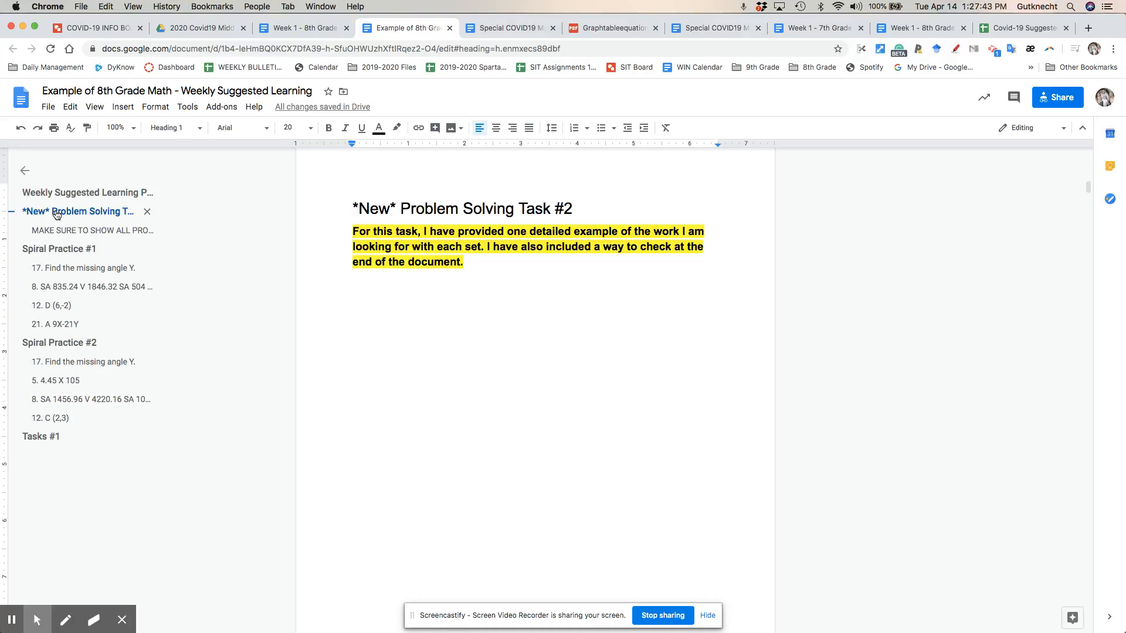
pyautogui.click(63, 249)
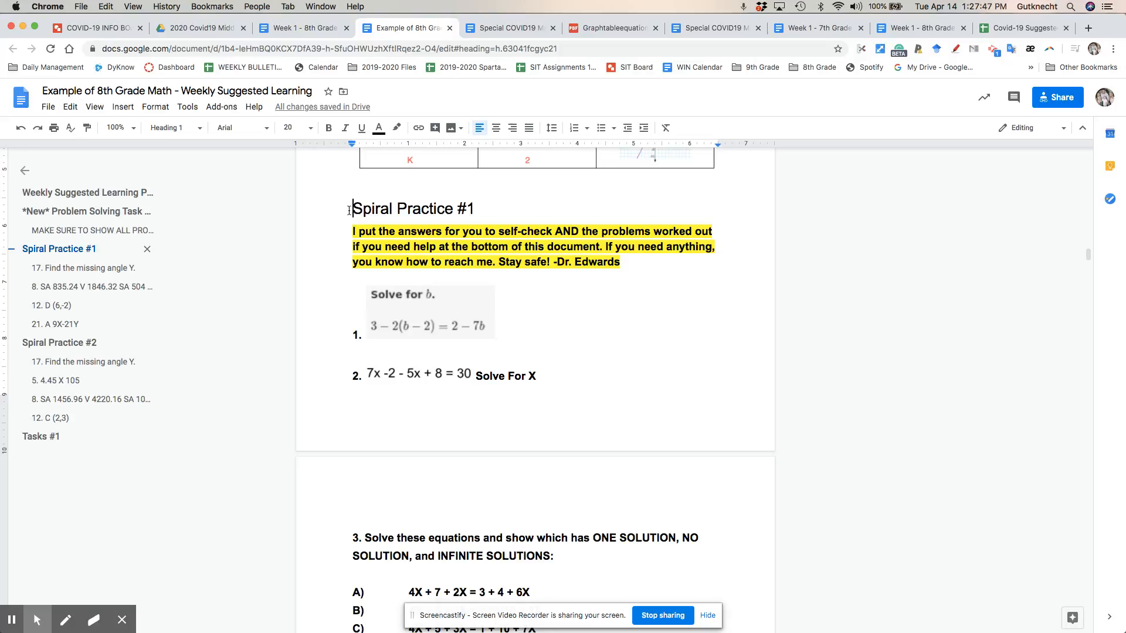
pyautogui.hotkey('ctrl', 'Return')
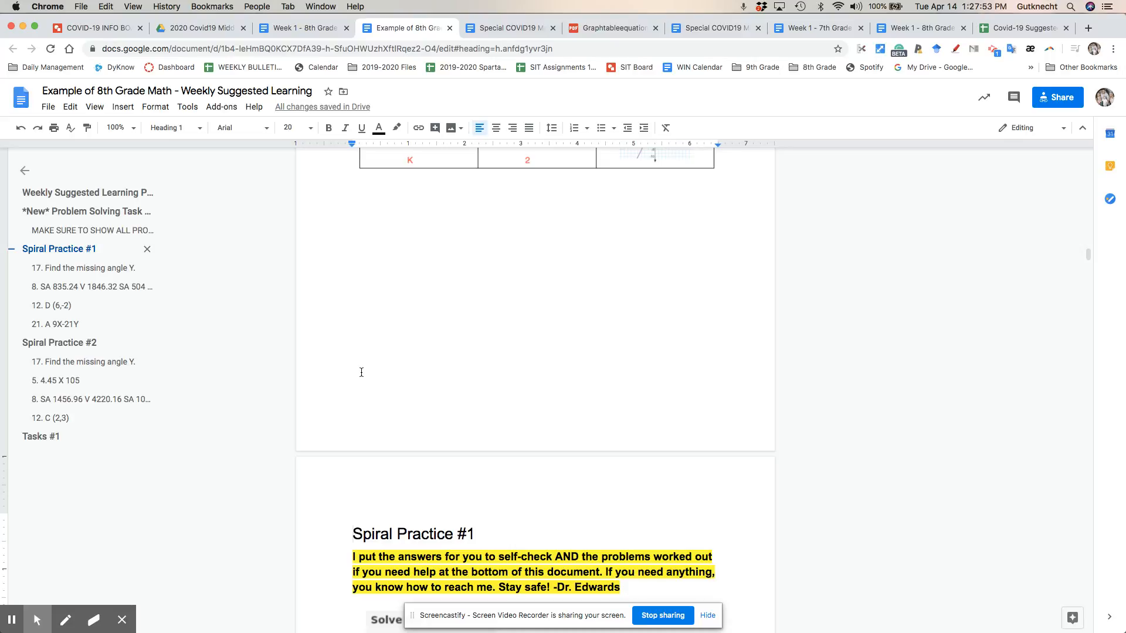
# Step: Jump to the Spiral Practice #2 and Tasks #1 sections to check whether each heading starts on a new page
pyautogui.click(37, 343)
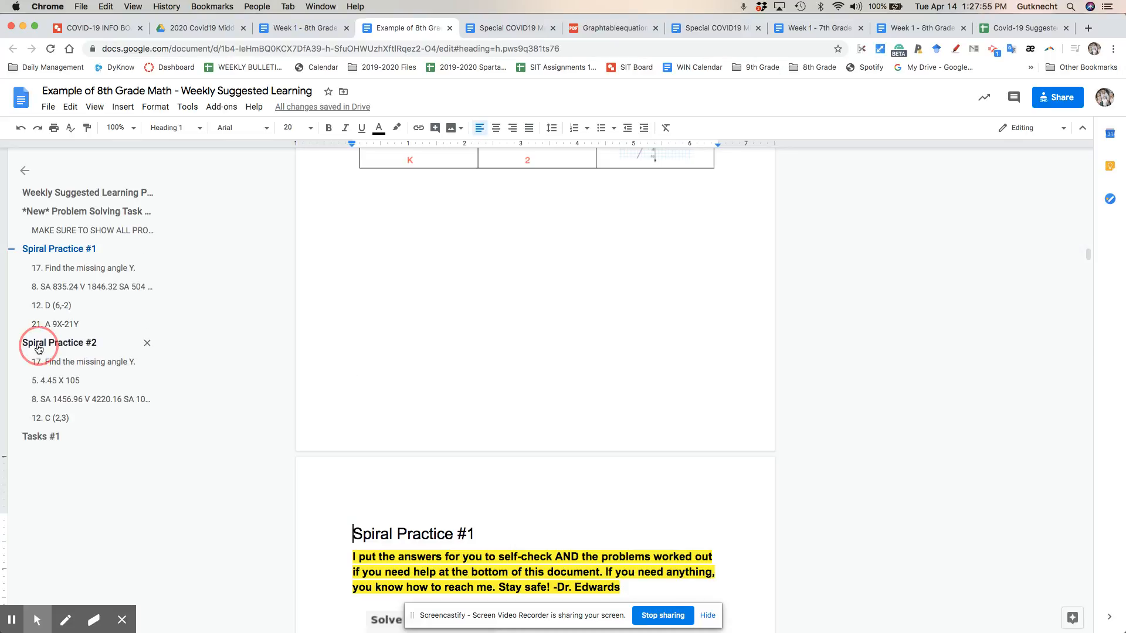
pyautogui.hotkey('ctrl', 'Return')
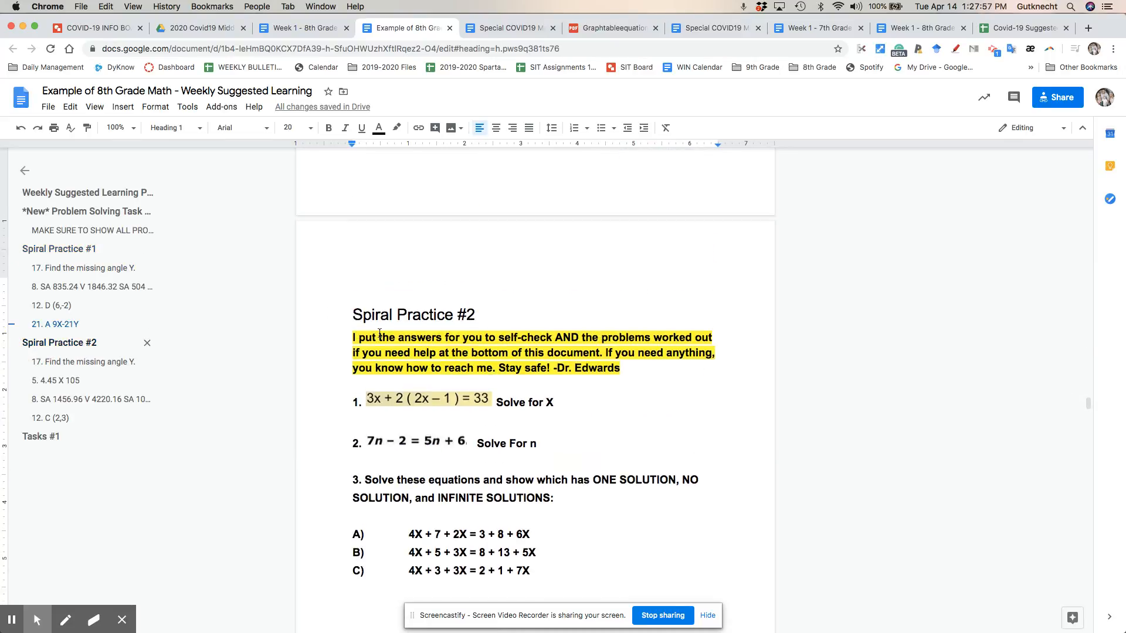
pyautogui.click(46, 443)
pyautogui.hotkey('ctrl', 'Return')
pyautogui.scroll(20, 489, 316)
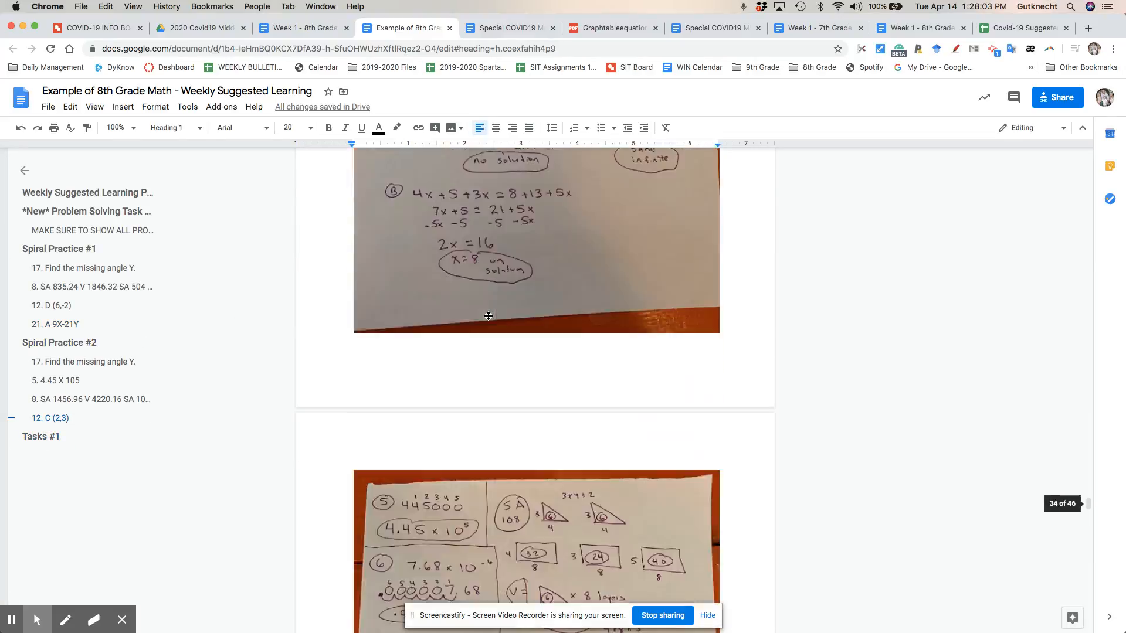
# Step: Copy the weekly plan's shareable link with viewing access for anyone who has it, and close the sharing settings
pyautogui.scroll(20, 488, 316)
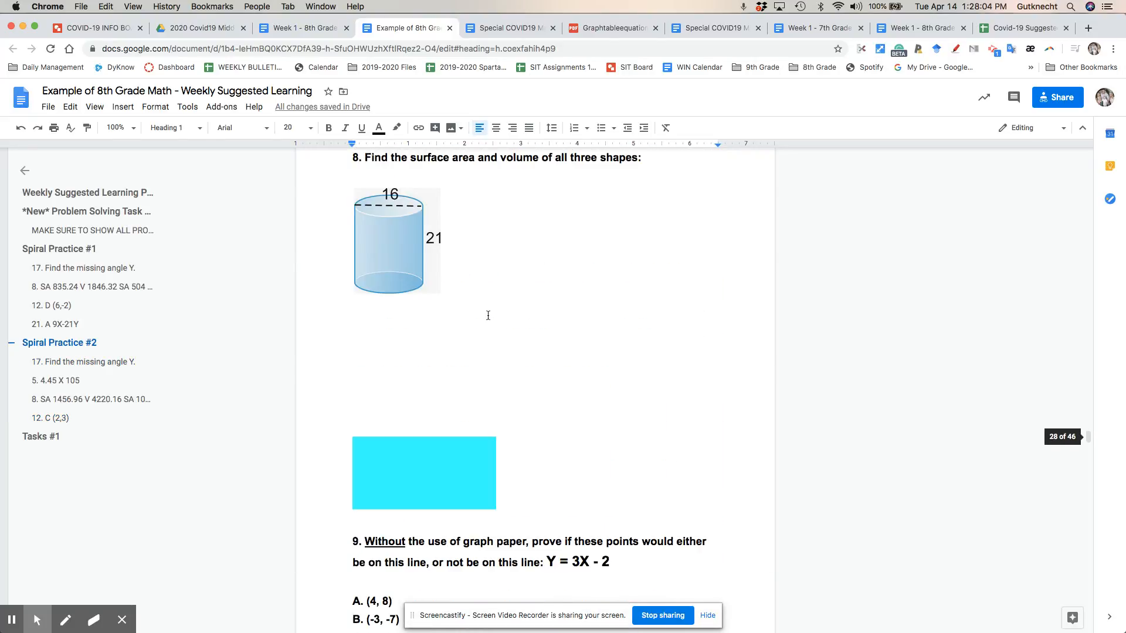
pyautogui.scroll(20, 488, 316)
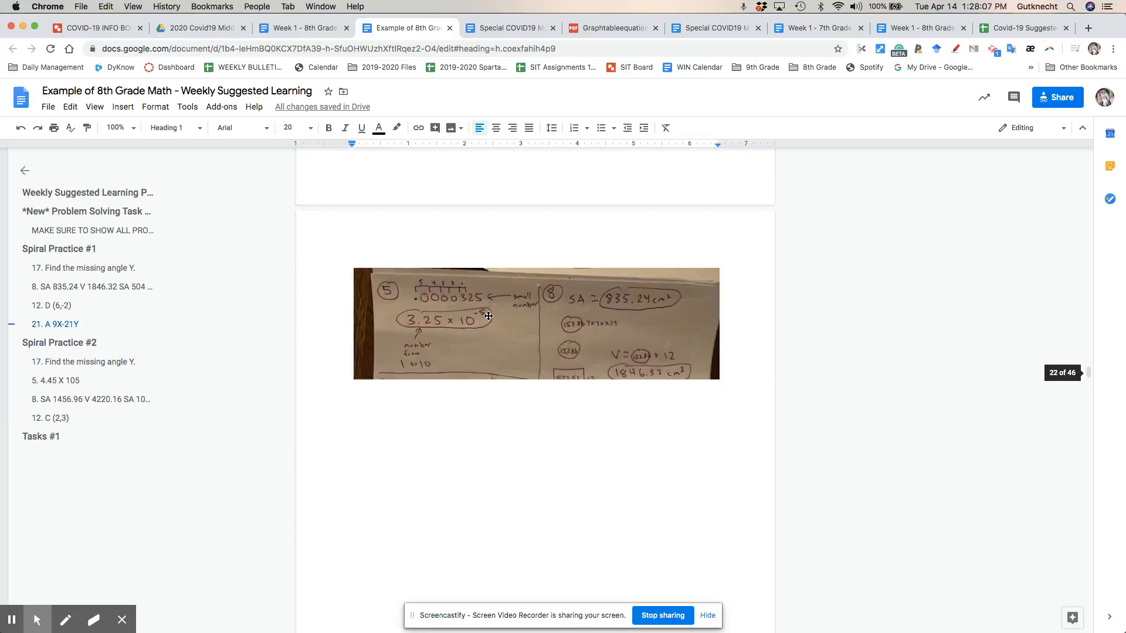
pyautogui.scroll(20, 488, 315)
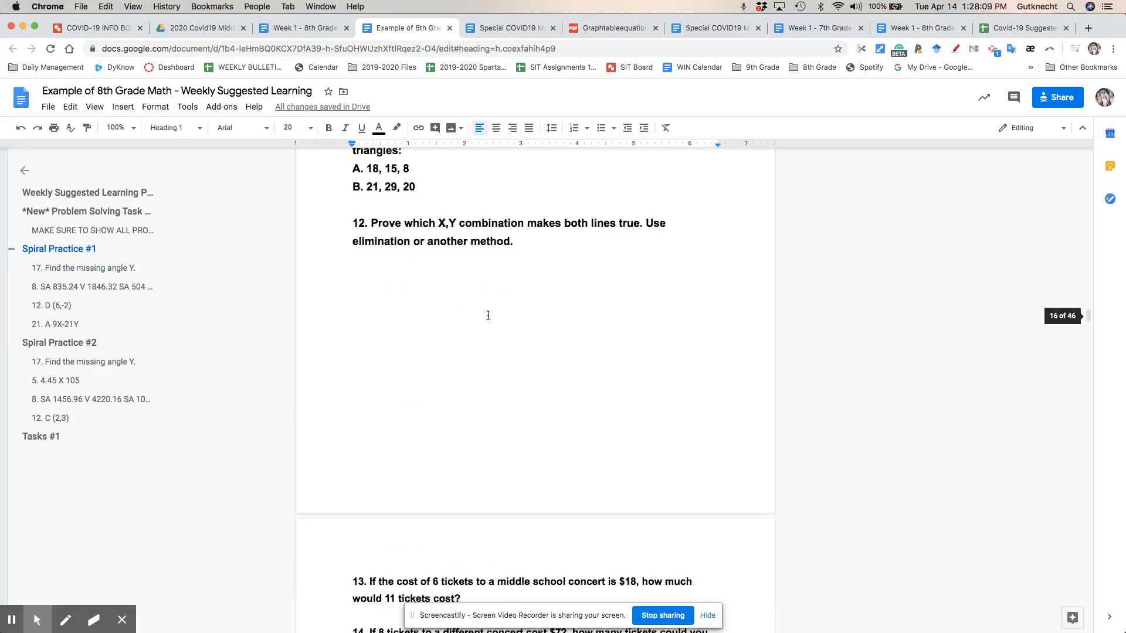
pyautogui.click(1070, 99)
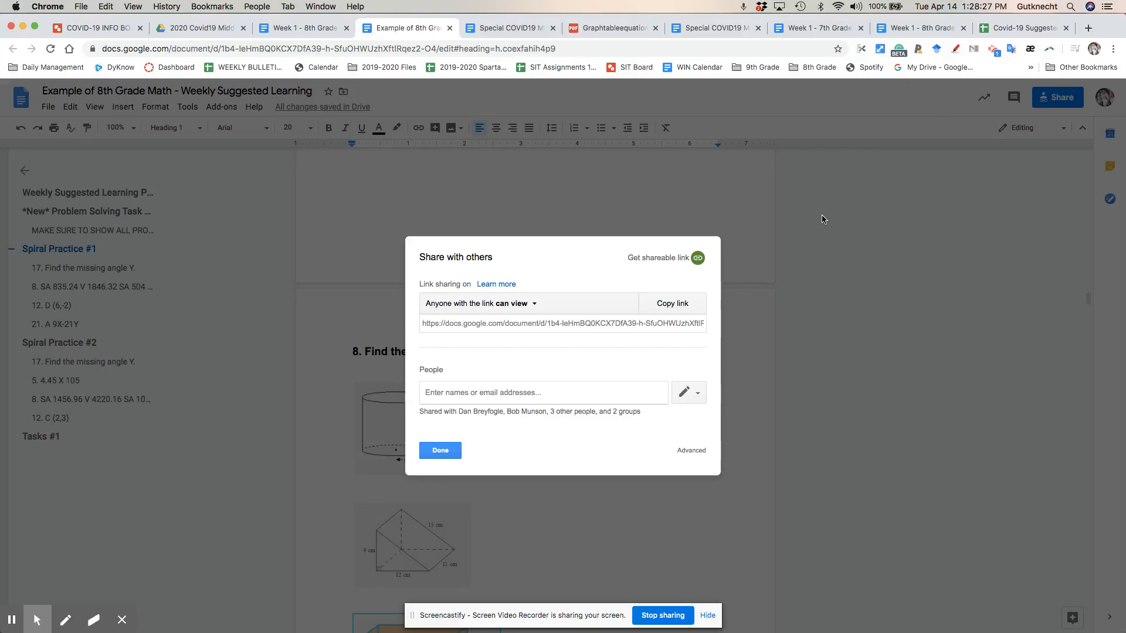
pyautogui.click(655, 313)
pyautogui.click(452, 452)
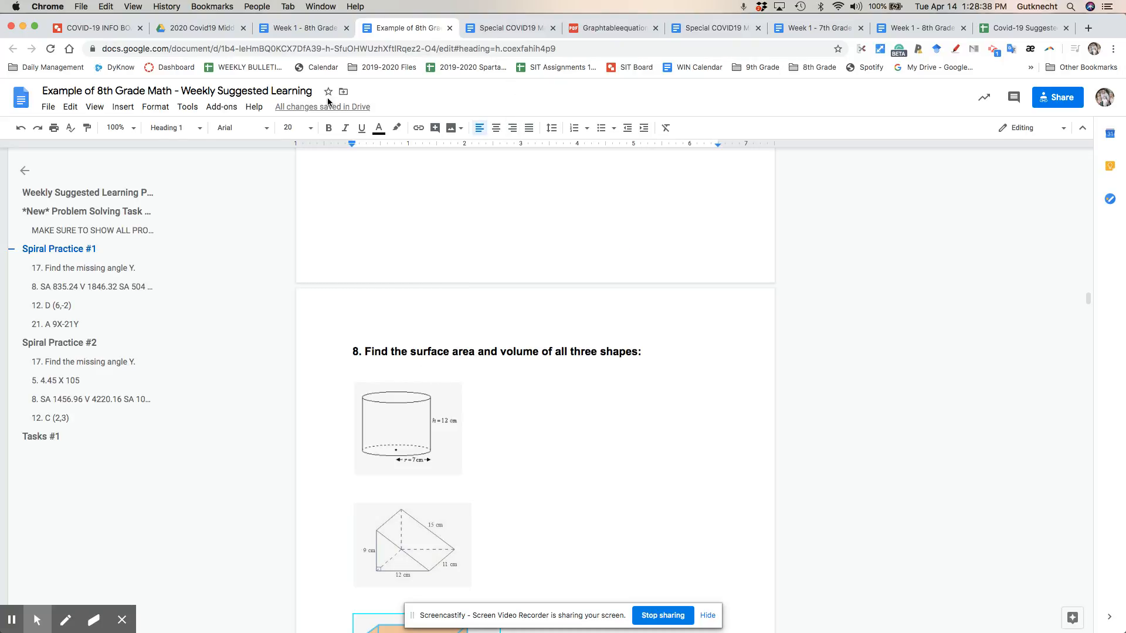
# Step: Switch to the Covid-19 Suggested Learning Paper Copies spreadsheet and enter "8th Grade Math" as the Link/Download text in the 8th Grade Math row
pyautogui.click(169, 33)
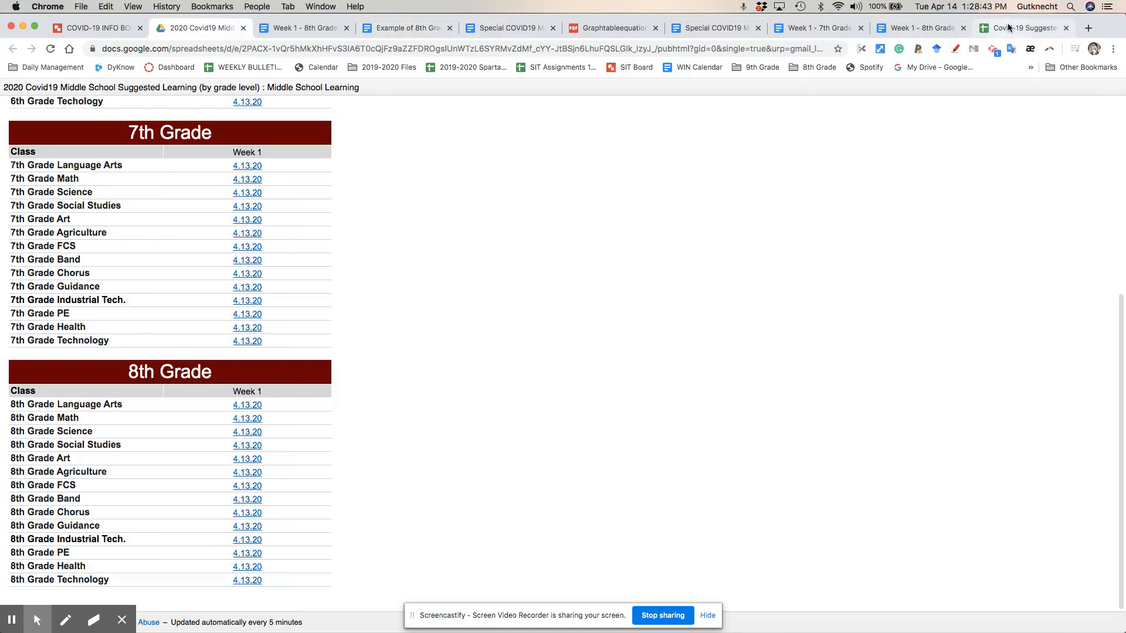
pyautogui.click(1008, 29)
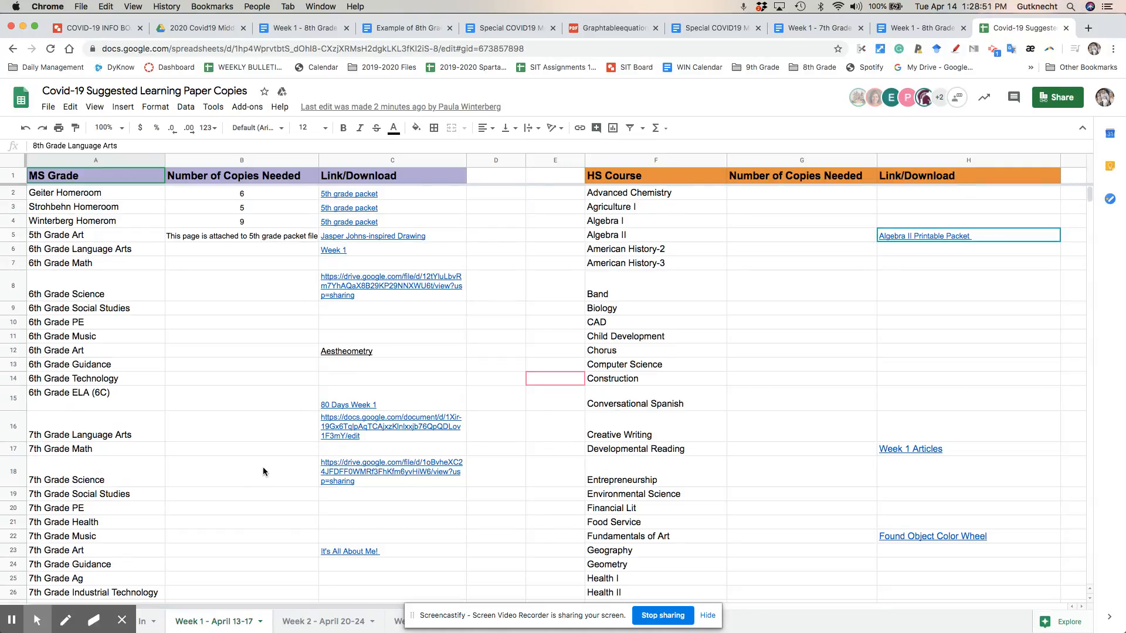
pyautogui.scroll(-5, 263, 466)
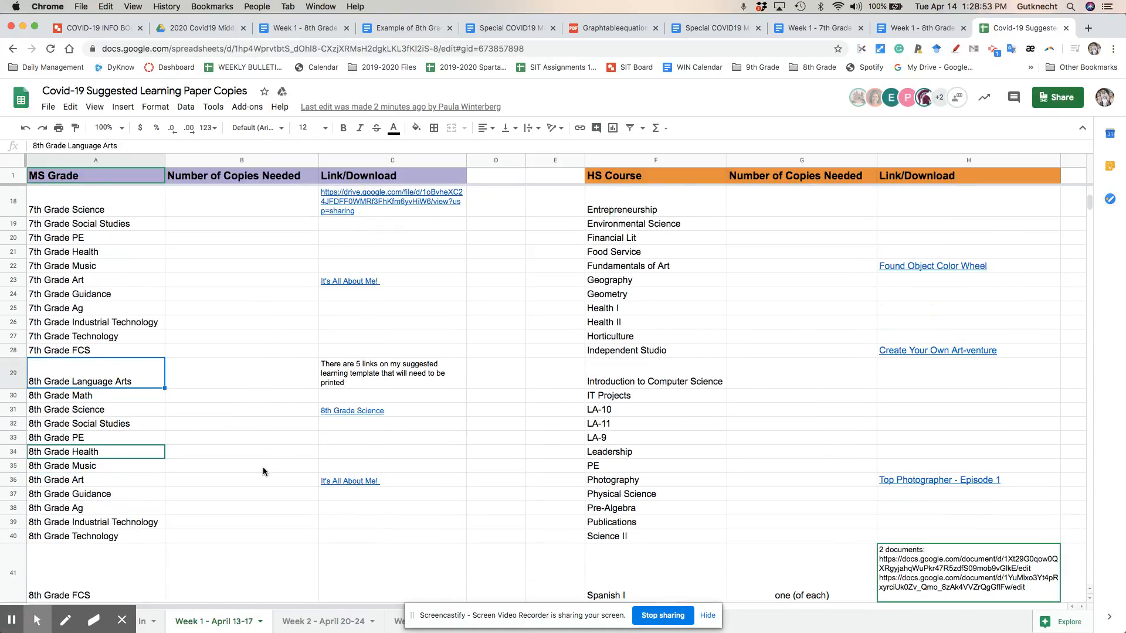
pyautogui.click(351, 396)
pyautogui.write('8th Gr')
pyautogui.press('BackSpace')
pyautogui.write('G')
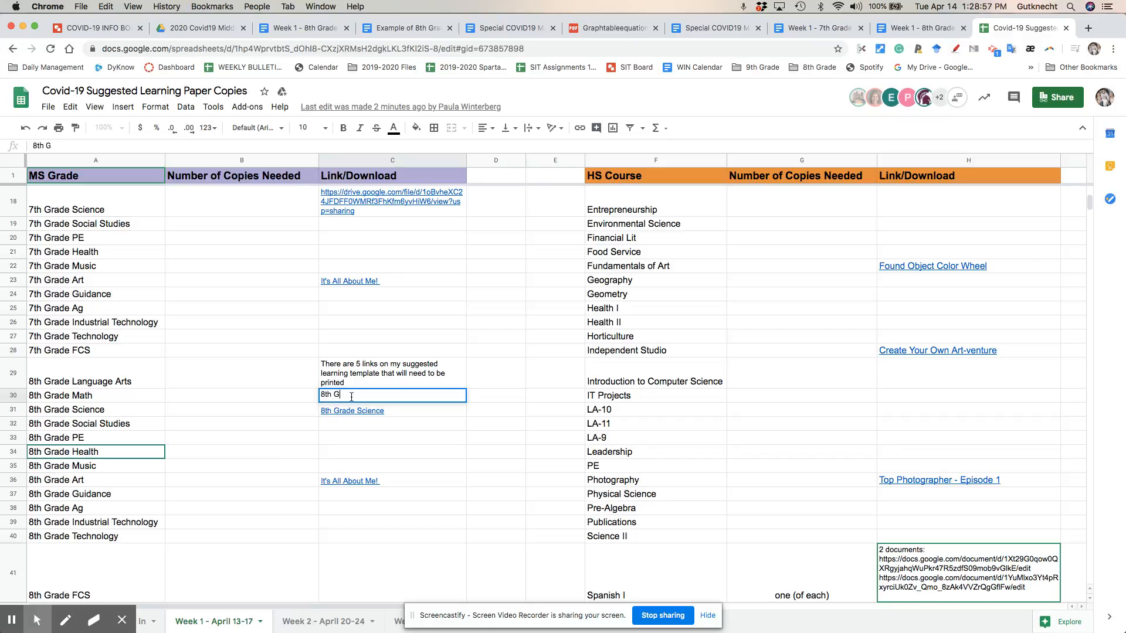
pyautogui.write('rade Math')
pyautogui.click(398, 439)
# Step: Link the new 8th Grade Math text in the Link/Download column to the copied weekly plan address and preview the link
pyautogui.click(374, 400)
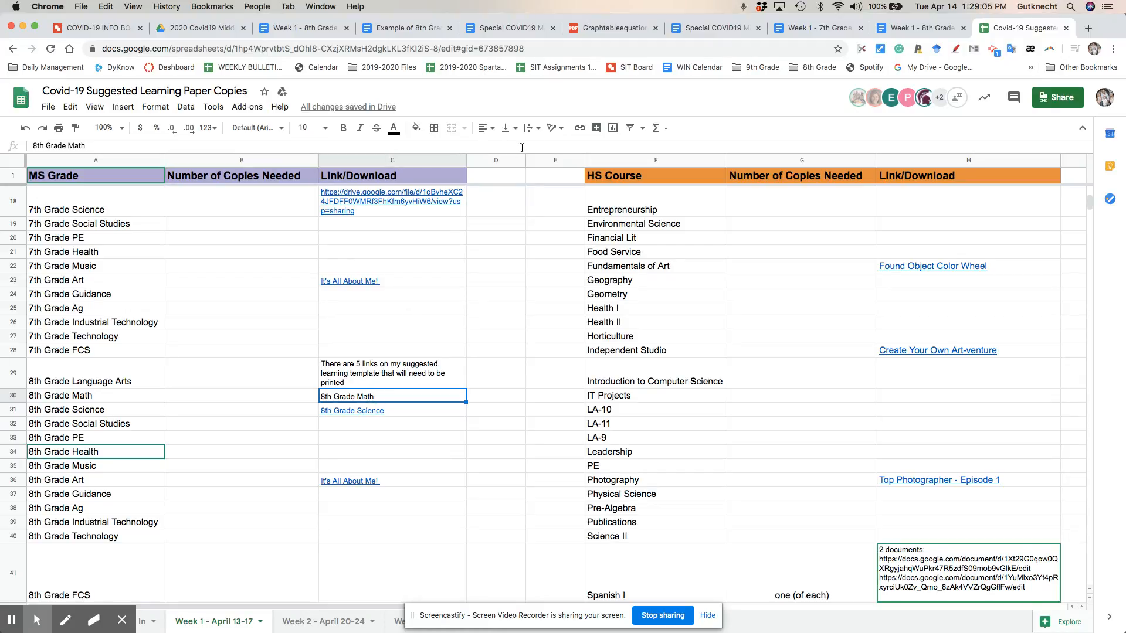
pyautogui.click(580, 129)
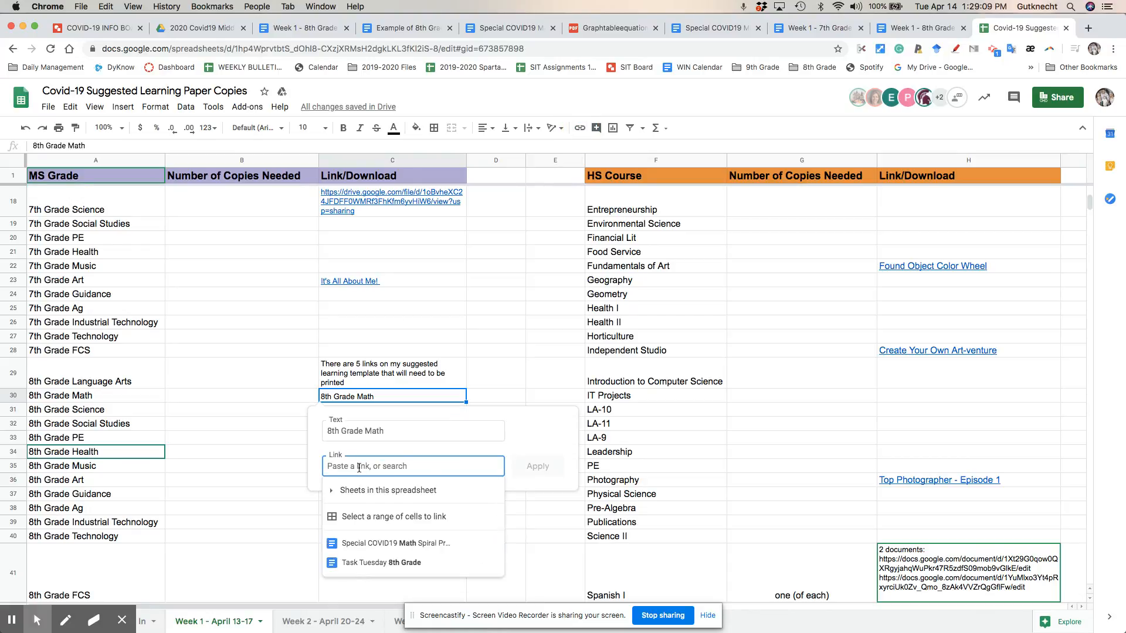
pyautogui.press('super+v')
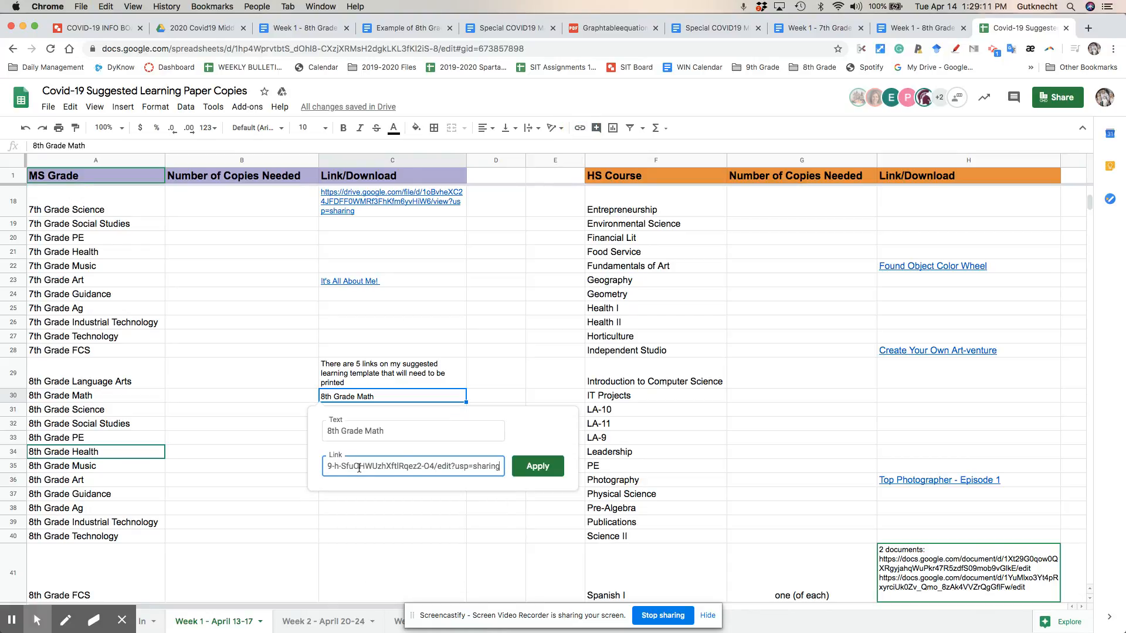
pyautogui.click(535, 469)
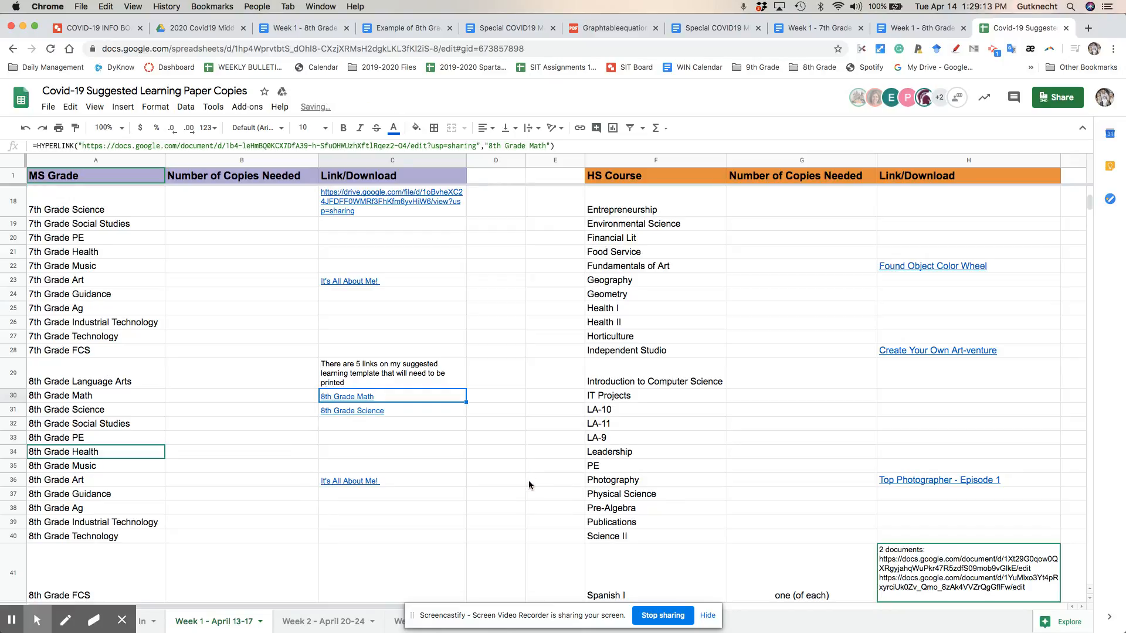
pyautogui.click(507, 485)
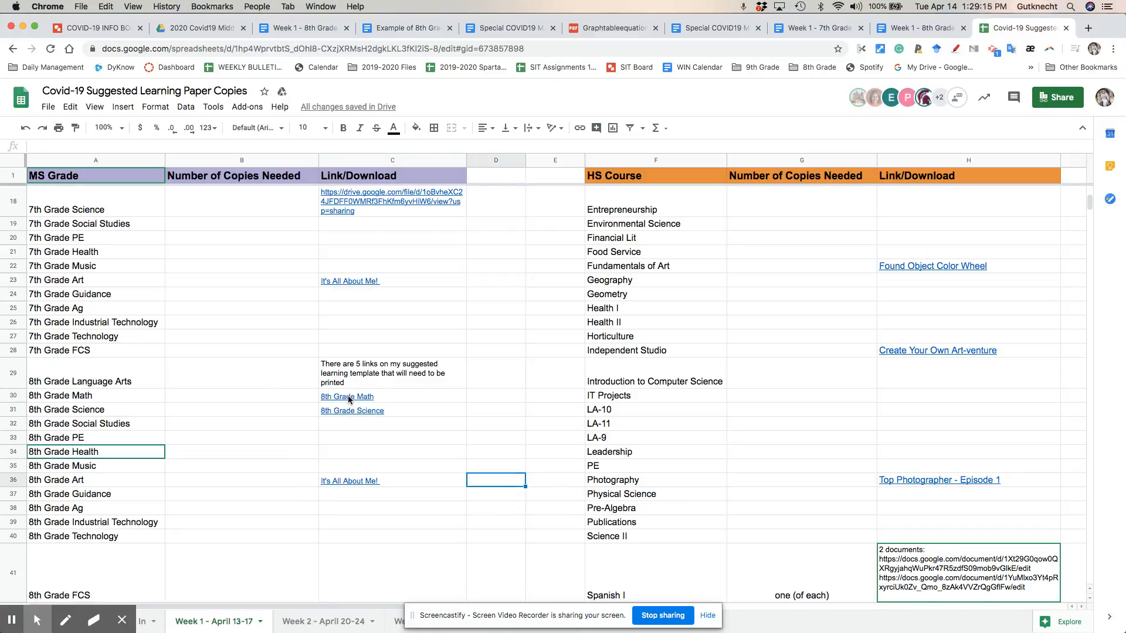
pyautogui.moveTo(349, 399)
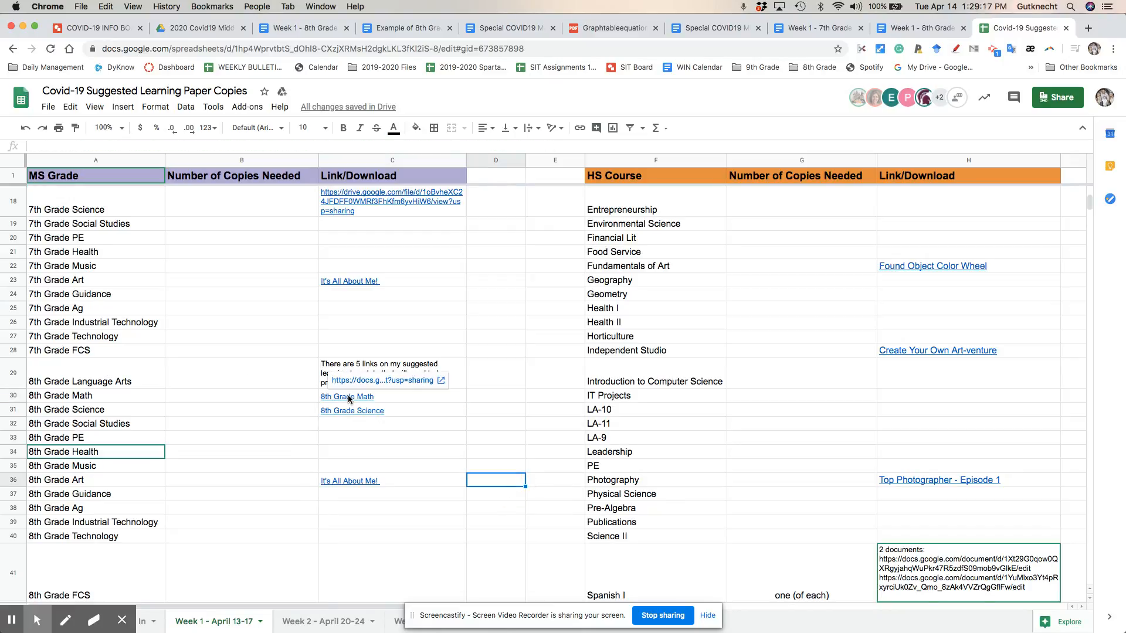